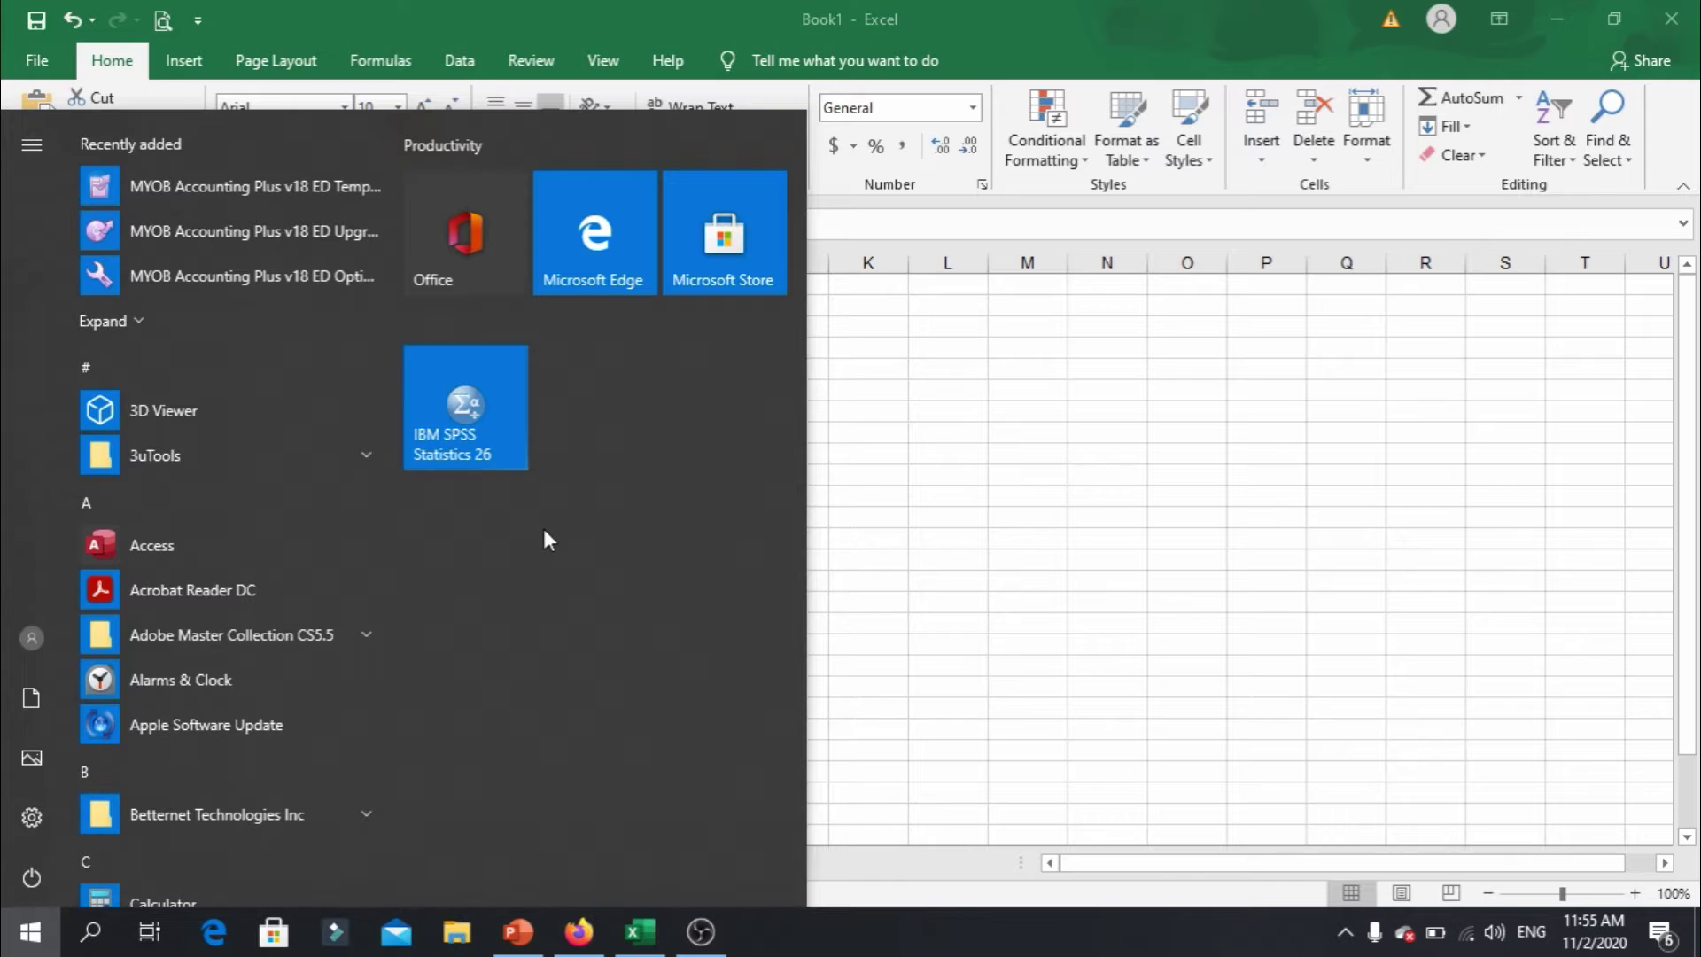
# Launch IBM SPSS Statistics 26, dismiss the welcome dialog and switch the empty dataset to Variable View.
pyautogui.click(487, 422)
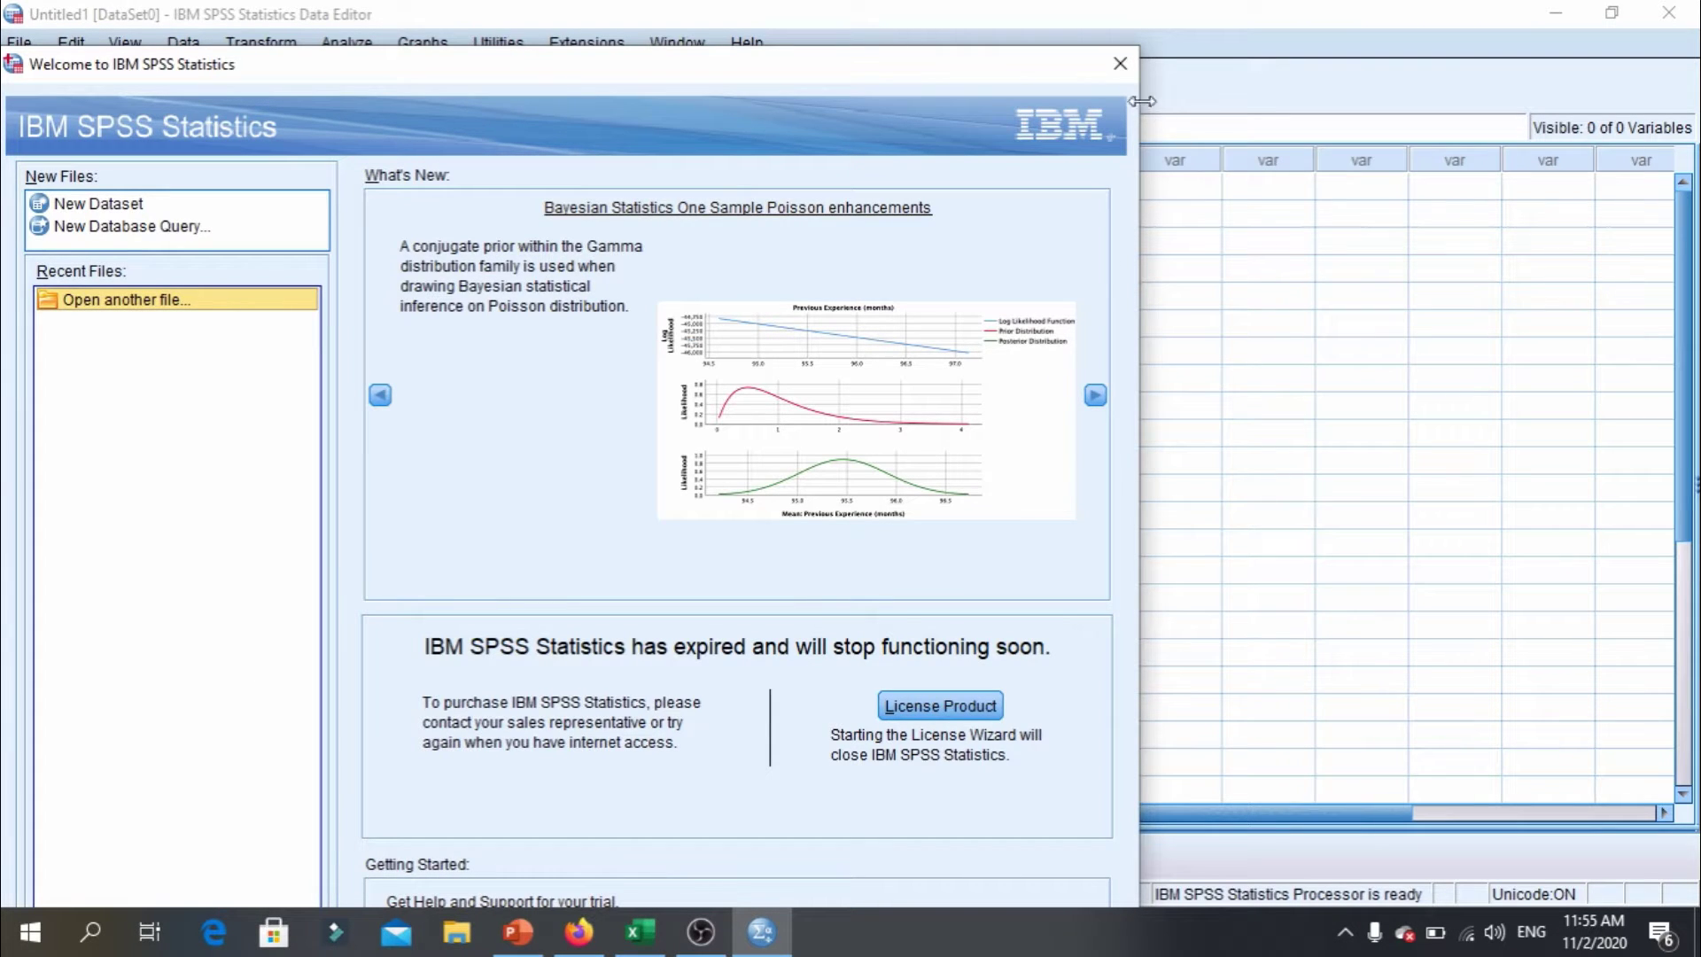
pyautogui.click(1122, 71)
pyautogui.click(133, 850)
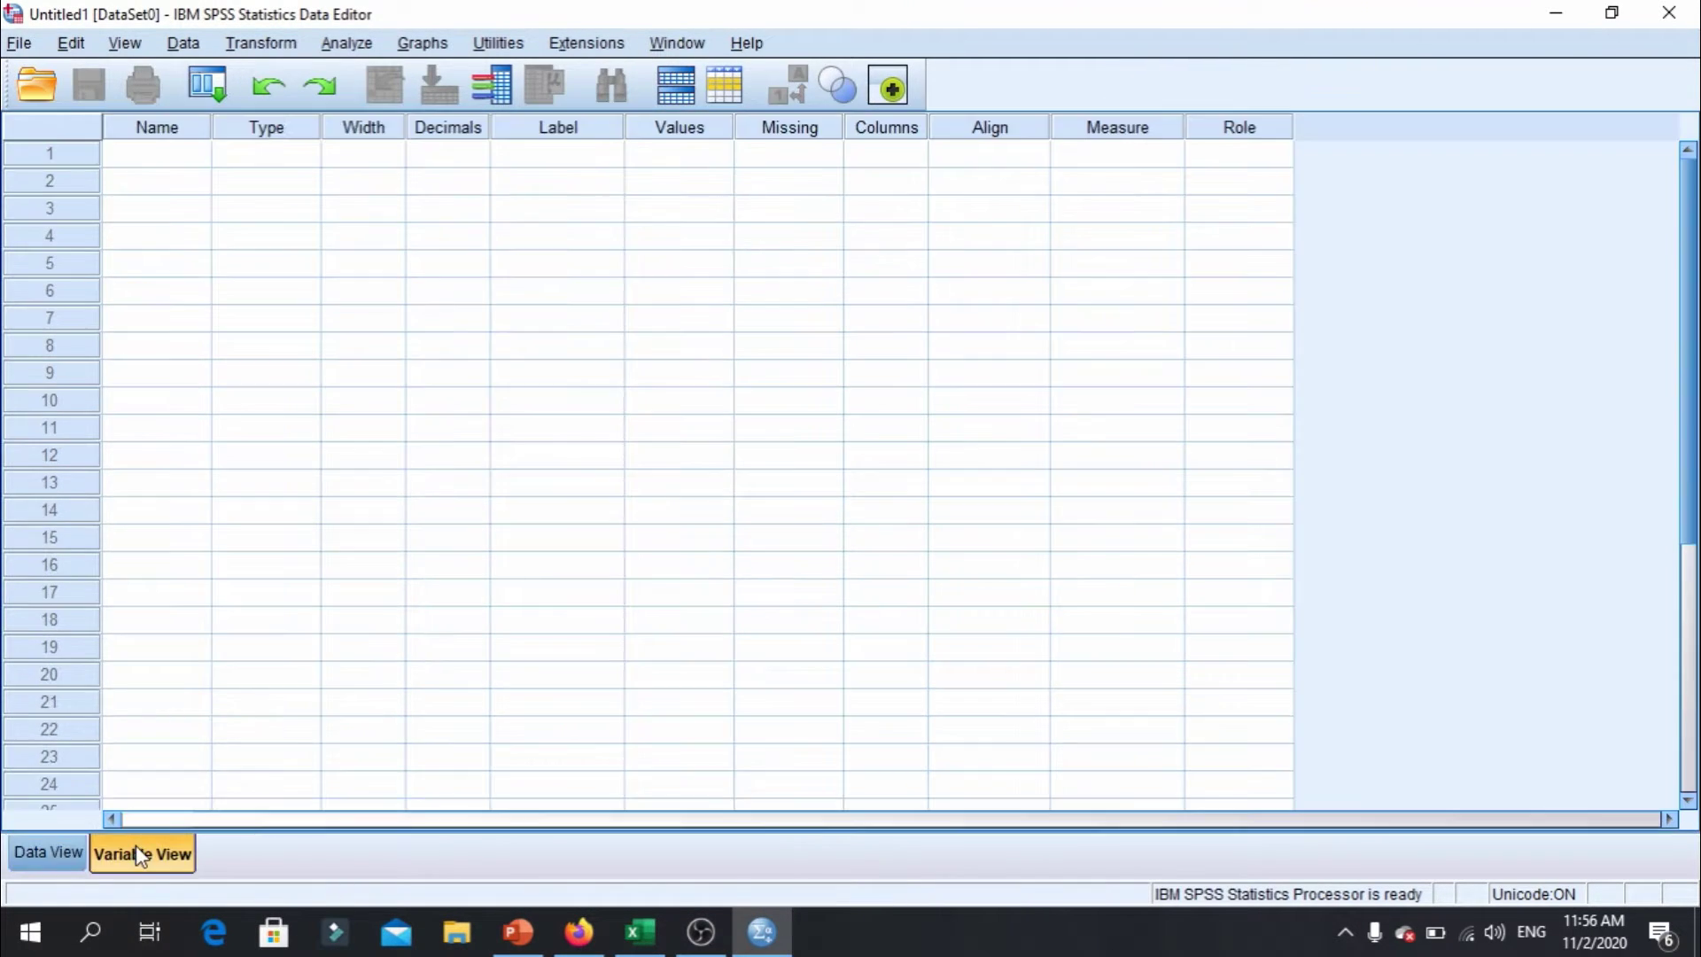
# Define a numeric variable named Income in the first row and set its measure to Scale.
pyautogui.click(173, 165)
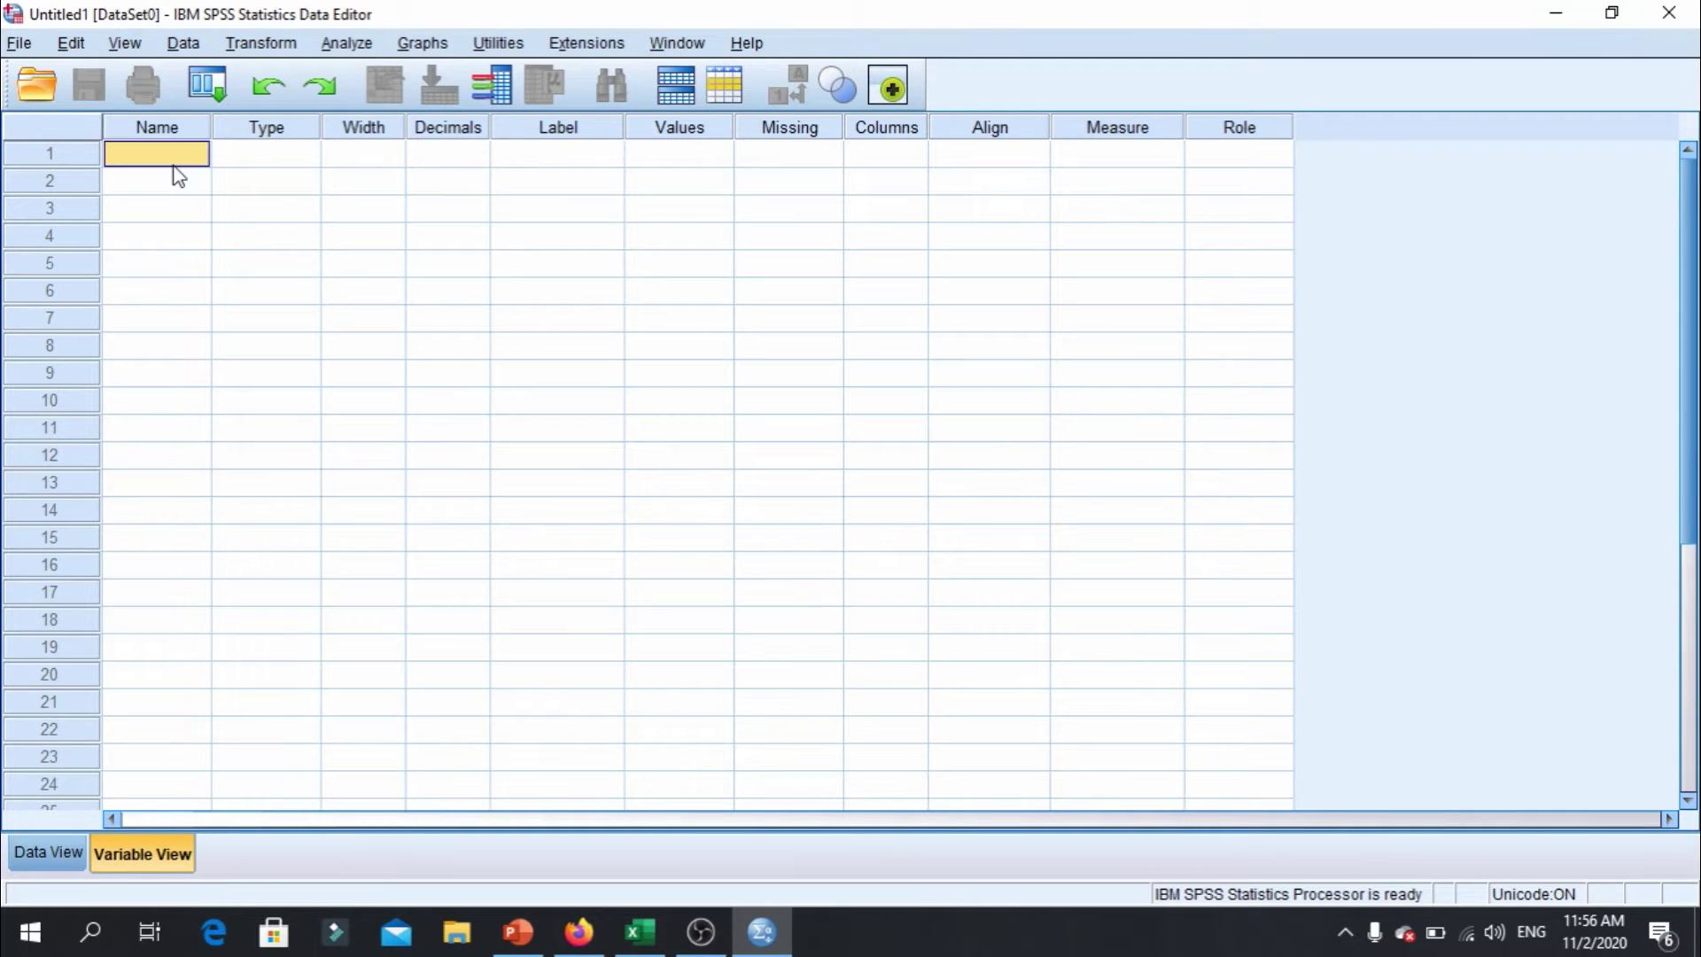
pyautogui.write('Income')
pyautogui.press('Tab')
pyautogui.press('Tab')
pyautogui.press('Tab')
pyautogui.press('Tab')
pyautogui.press('Tab')
pyautogui.press('Tab')
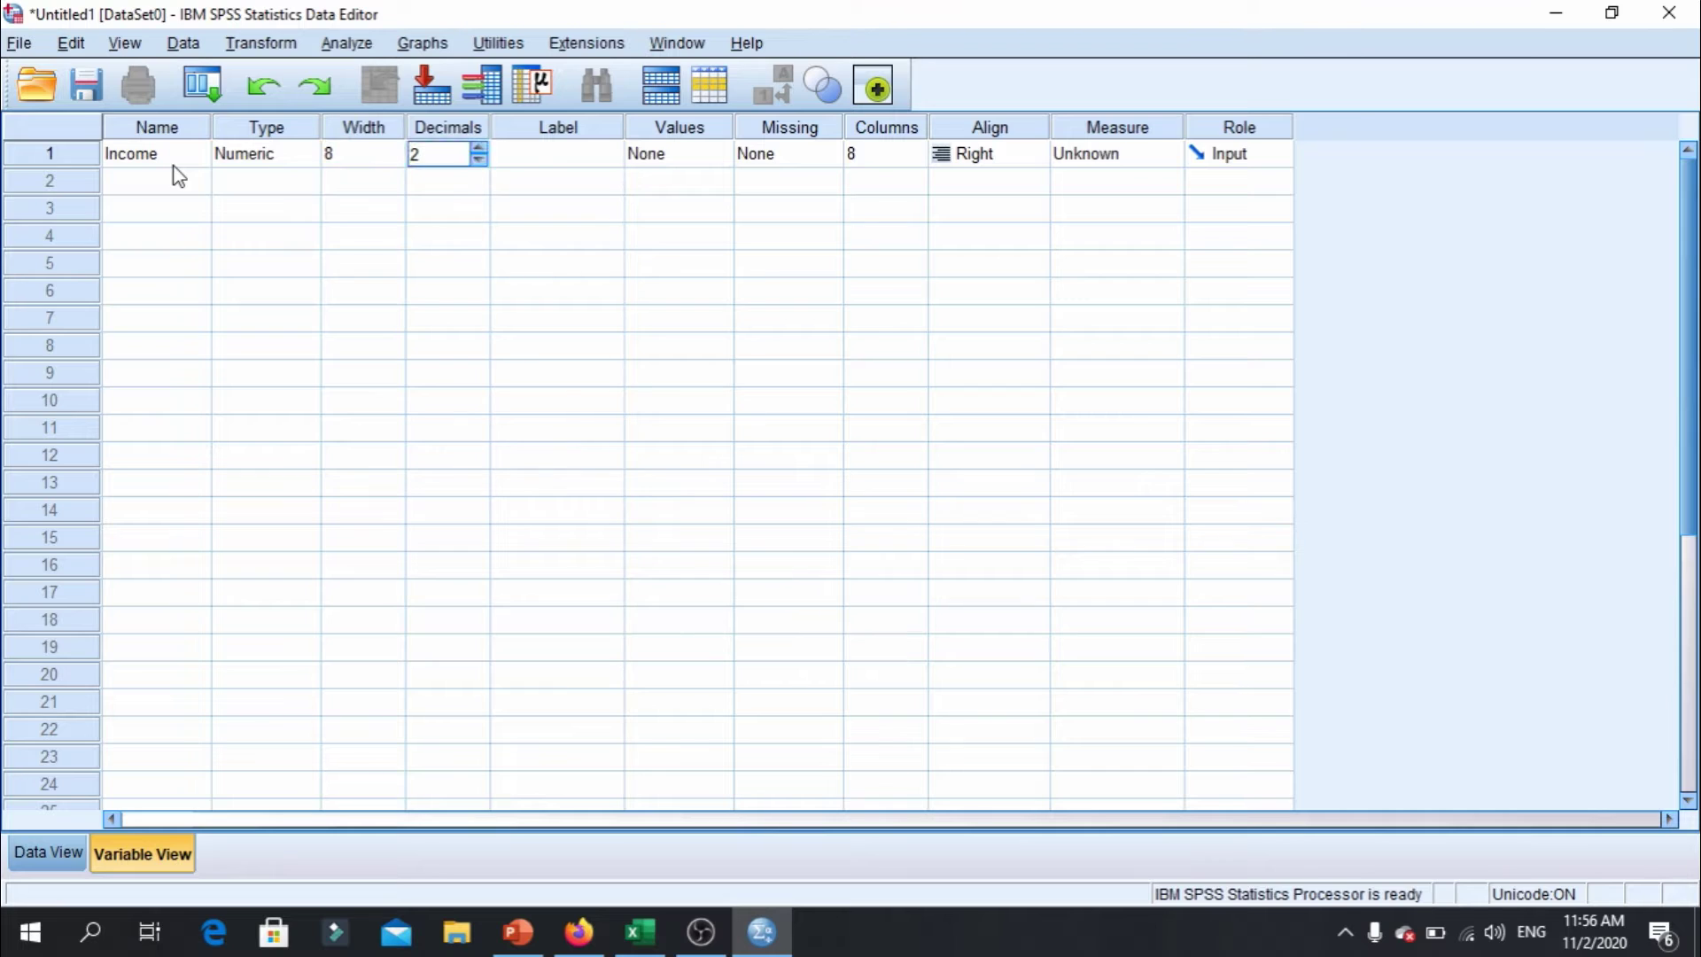
pyautogui.press('Tab')
pyautogui.press('Tab')
pyautogui.press('Tab')
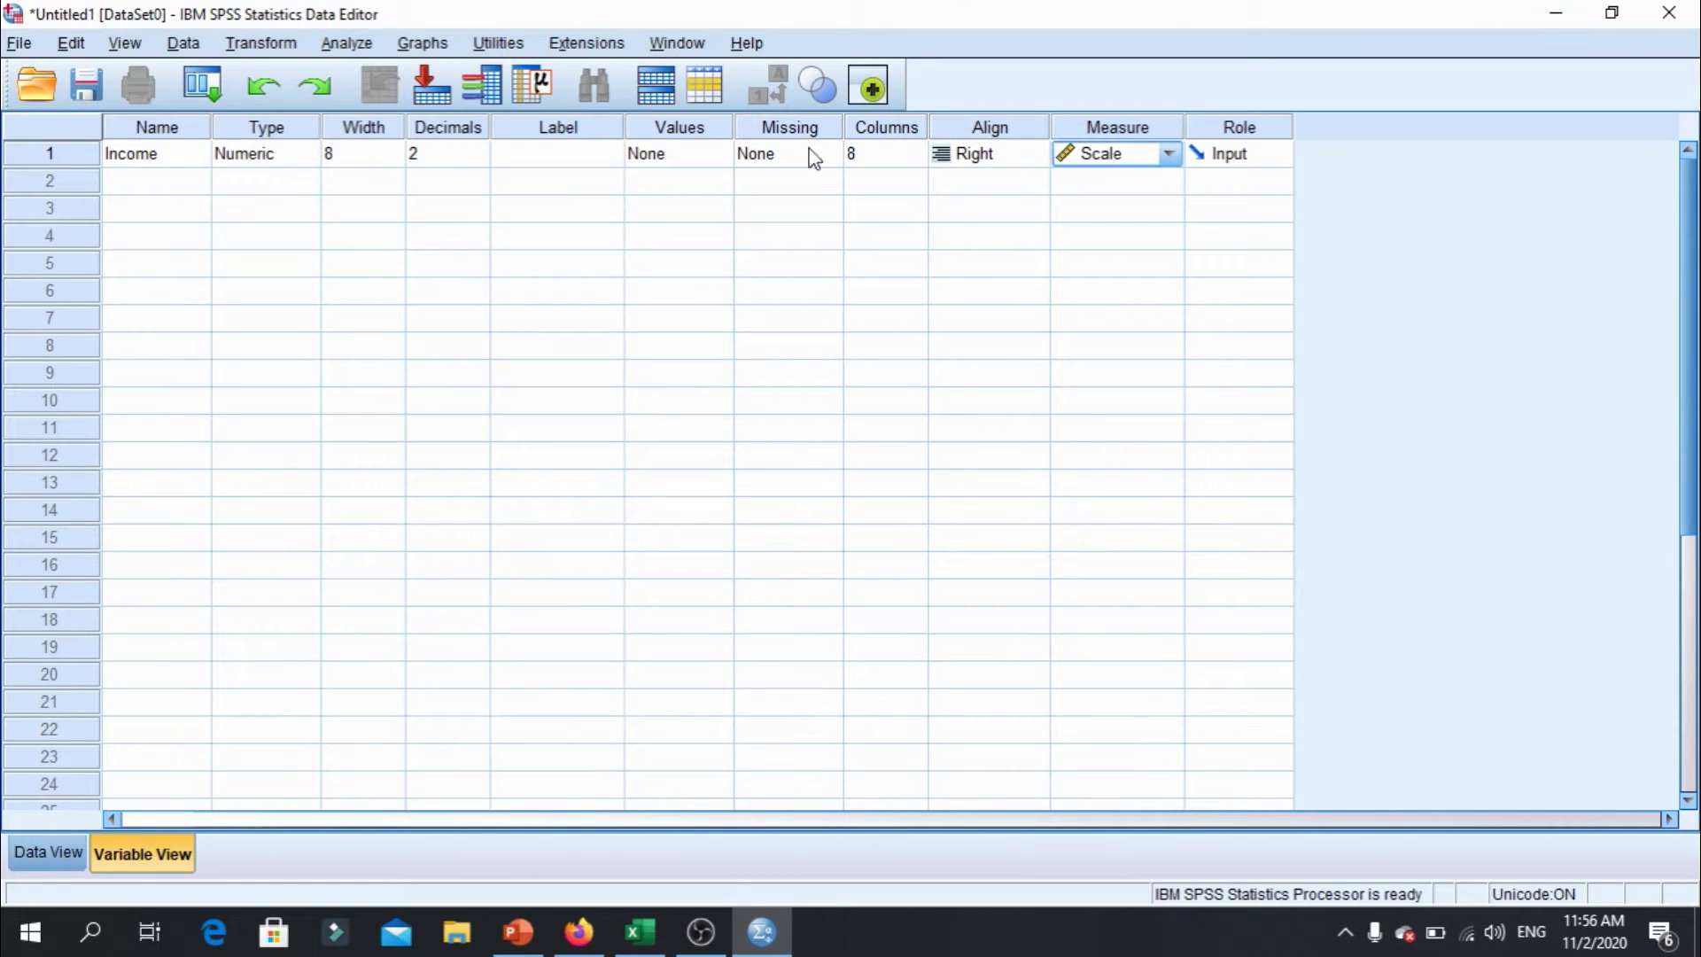
pyautogui.click(1169, 154)
pyautogui.click(1142, 182)
pyautogui.press('Tab')
pyautogui.press('Tab')
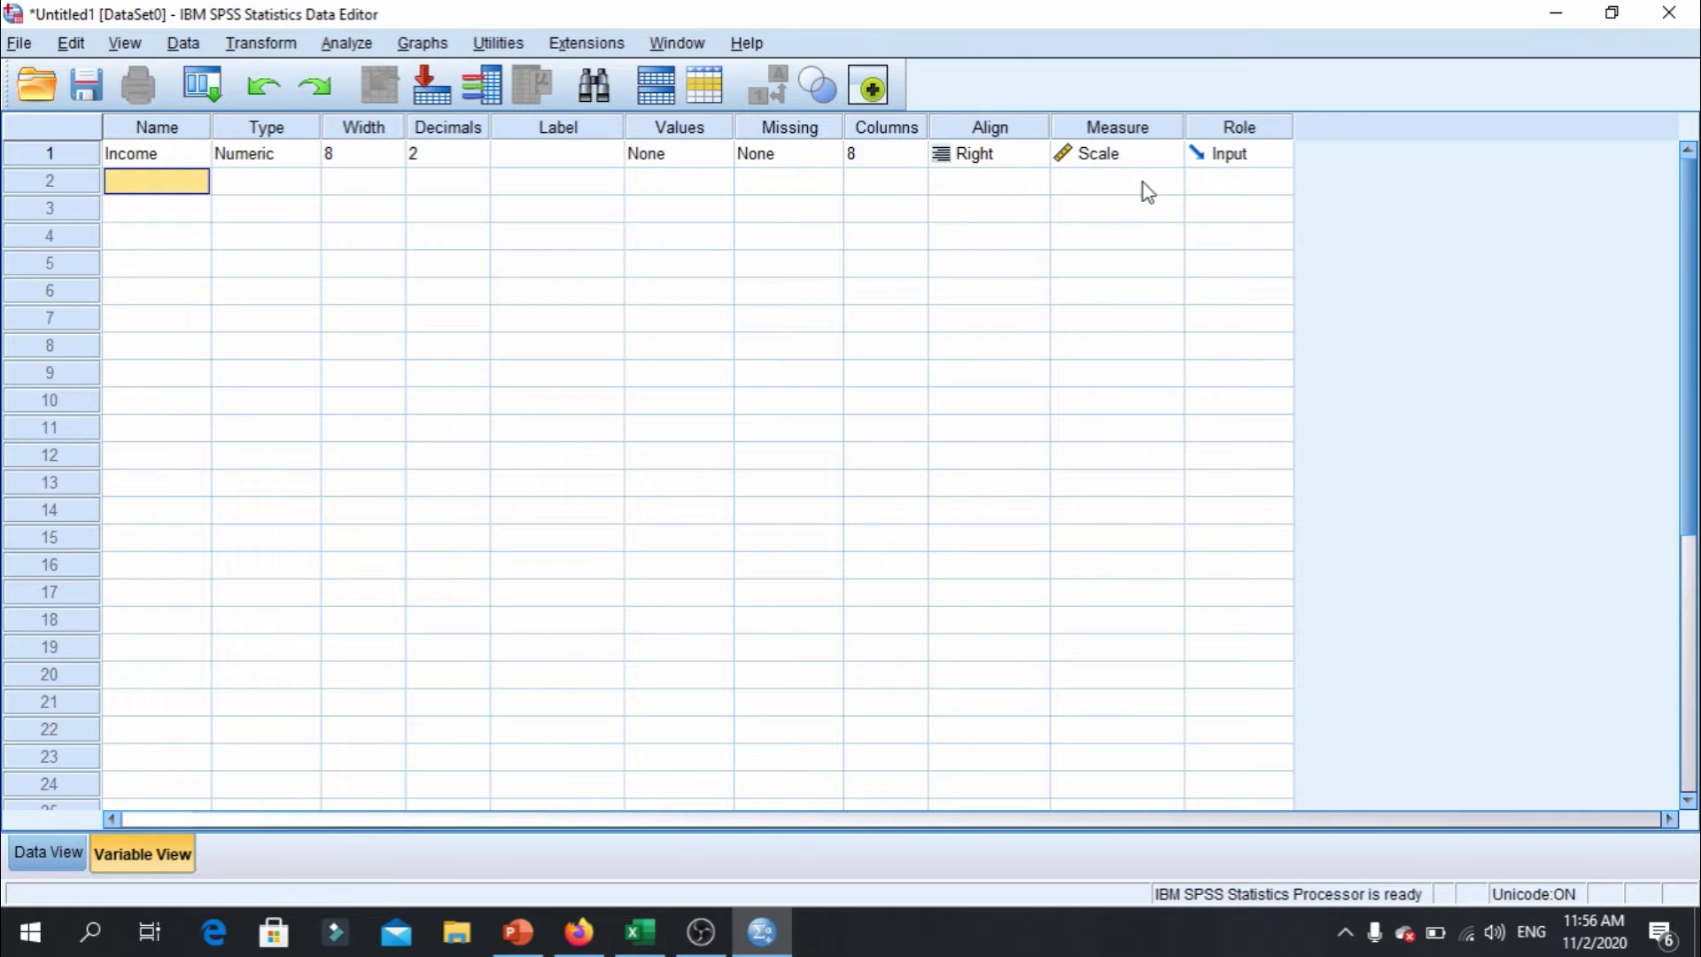
# Define a second numeric variable named Price in the next row and set its measure to Scale.
pyautogui.write('Pri')
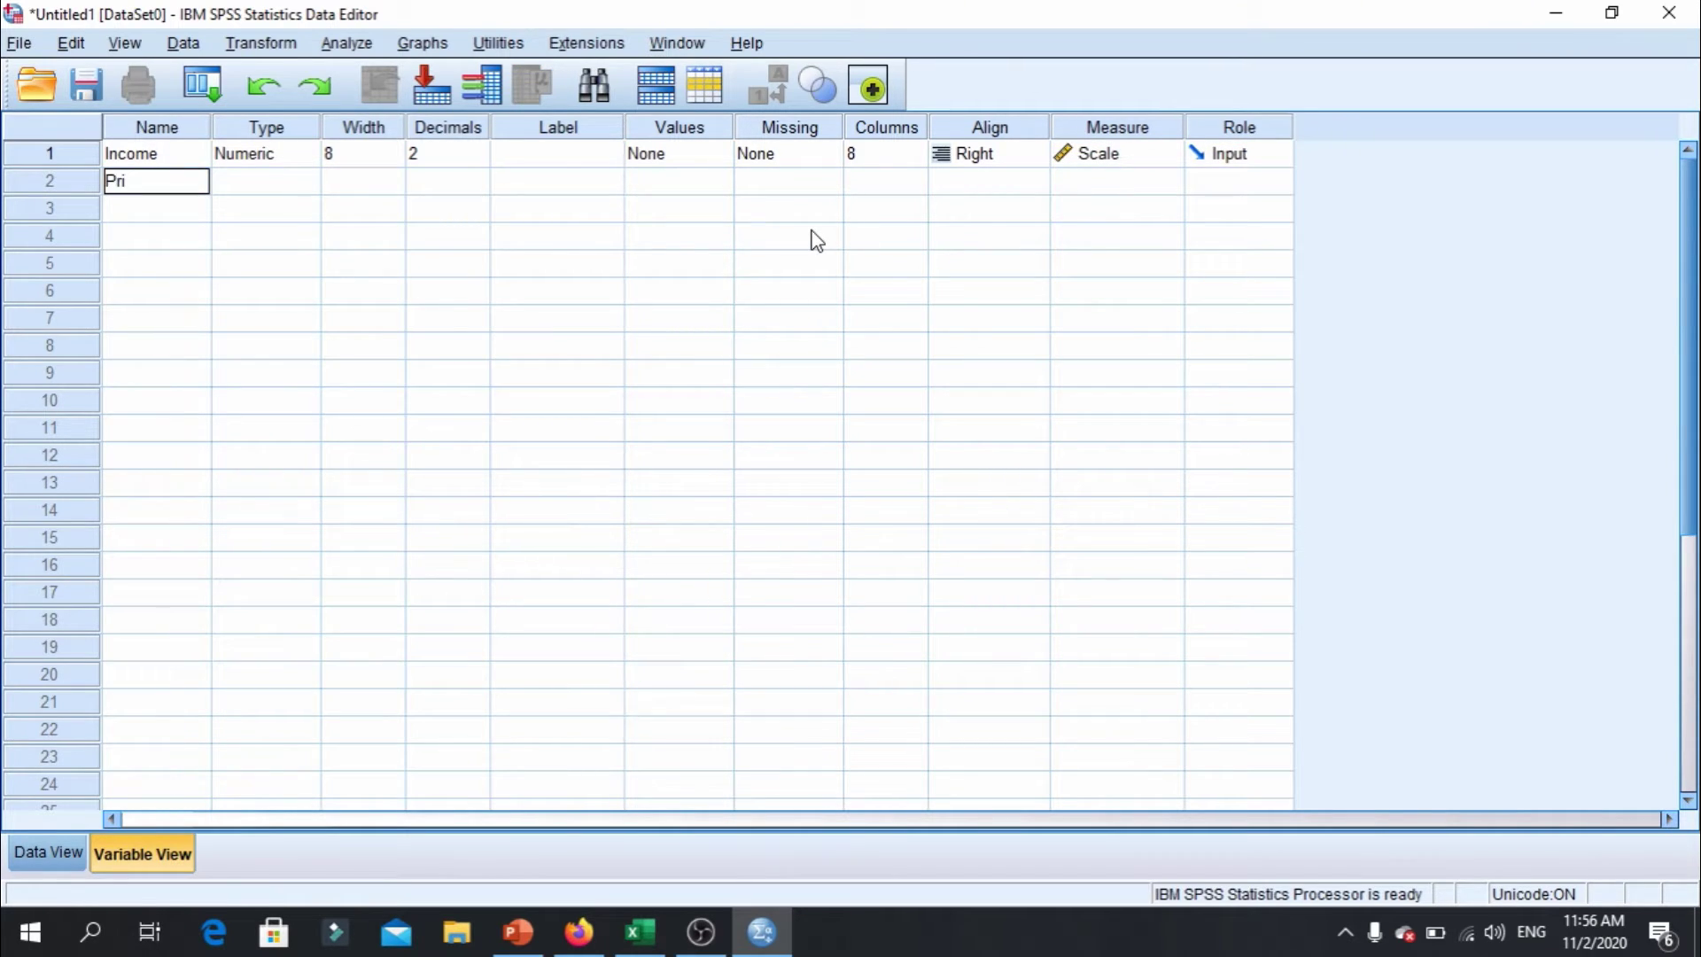
pyautogui.write('ce')
pyautogui.press('Tab')
pyautogui.press('Tab')
pyautogui.press('Tab')
pyautogui.press('Tab')
pyautogui.press('Tab')
pyautogui.press('Tab')
pyautogui.press('Tab')
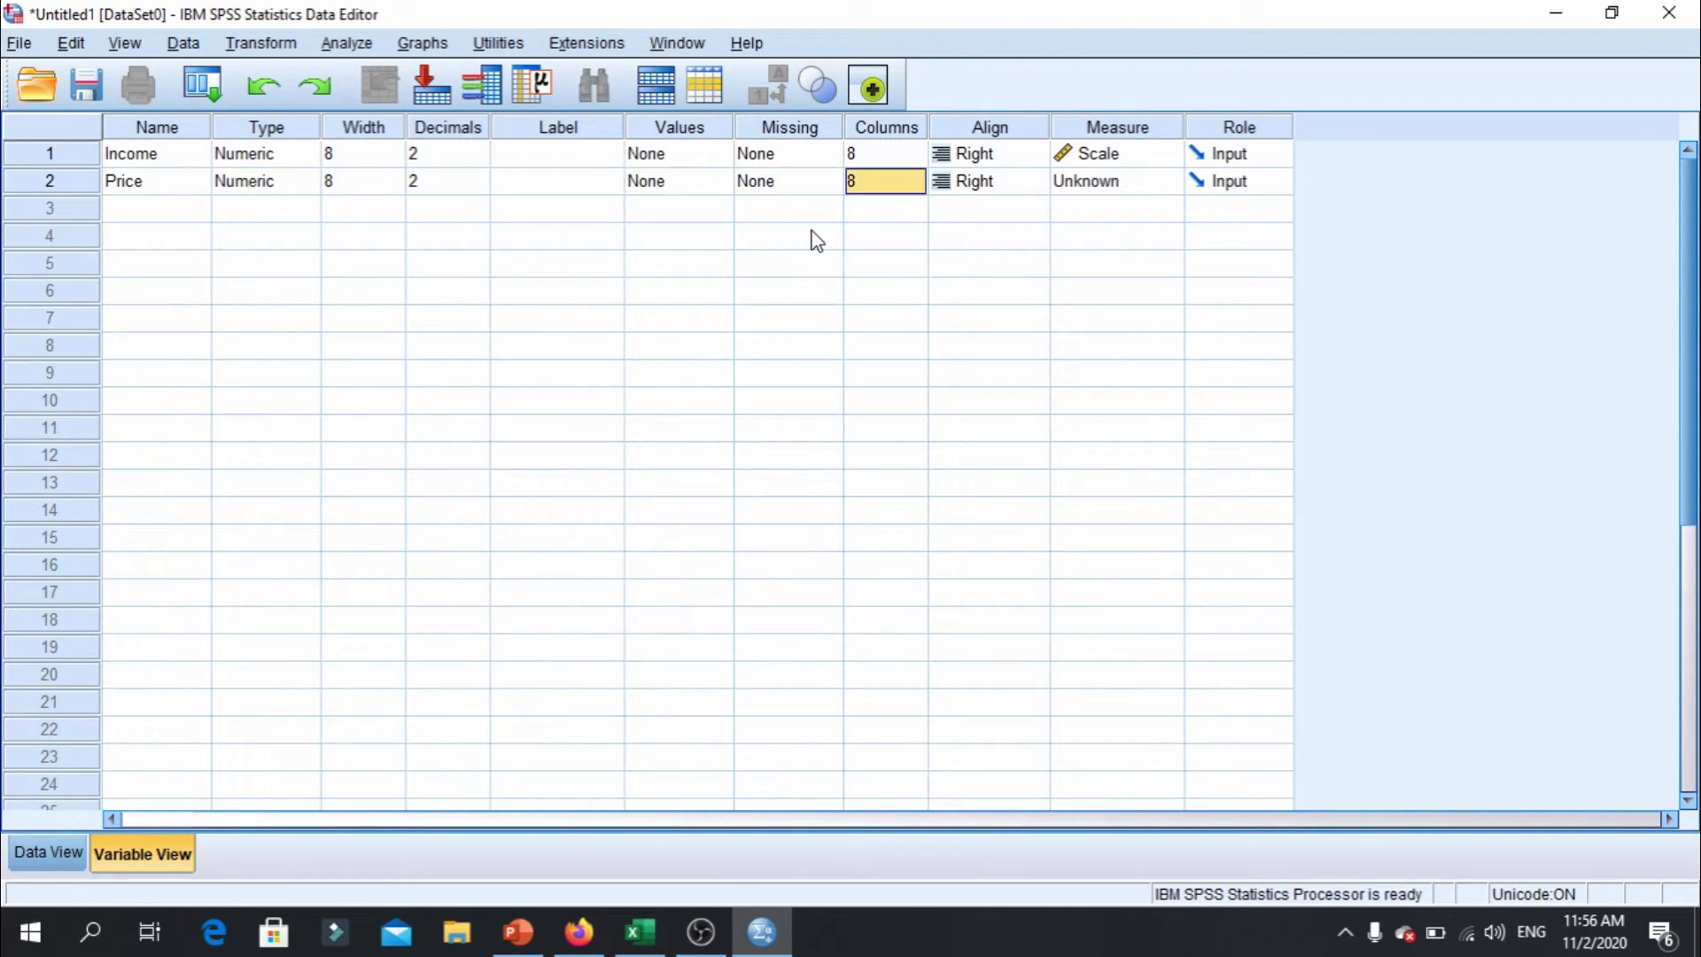
pyautogui.press('Tab')
pyautogui.press('Tab')
pyautogui.press('Down')
pyautogui.press('Up')
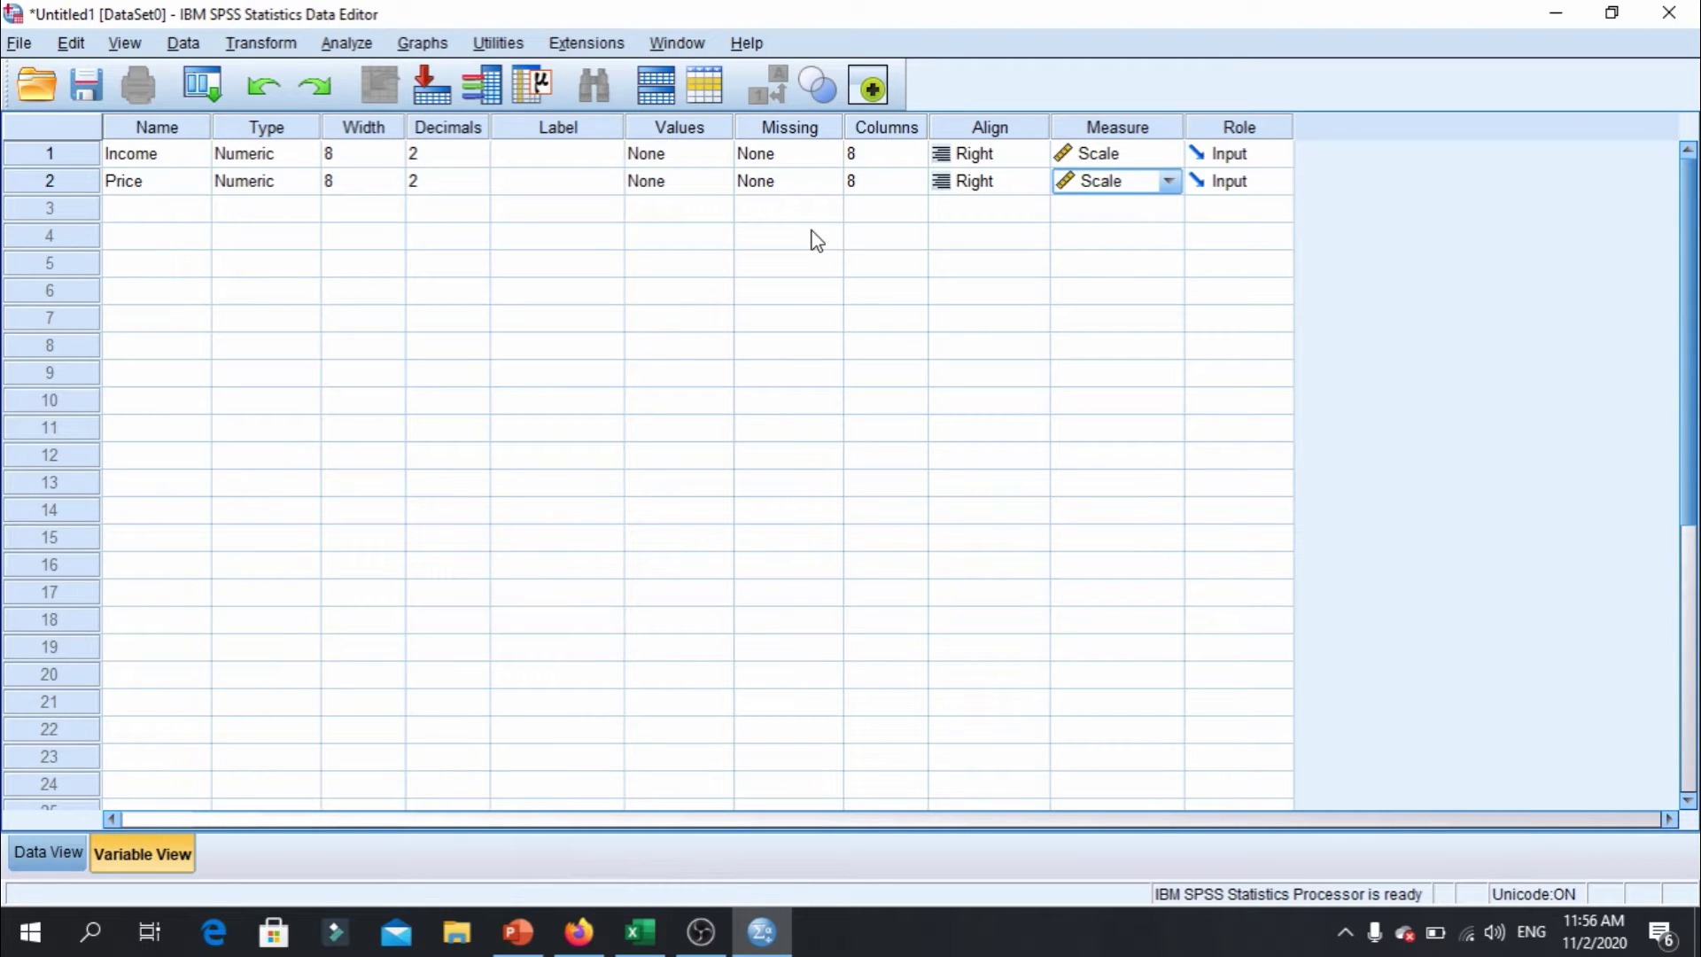
pyautogui.press('Tab')
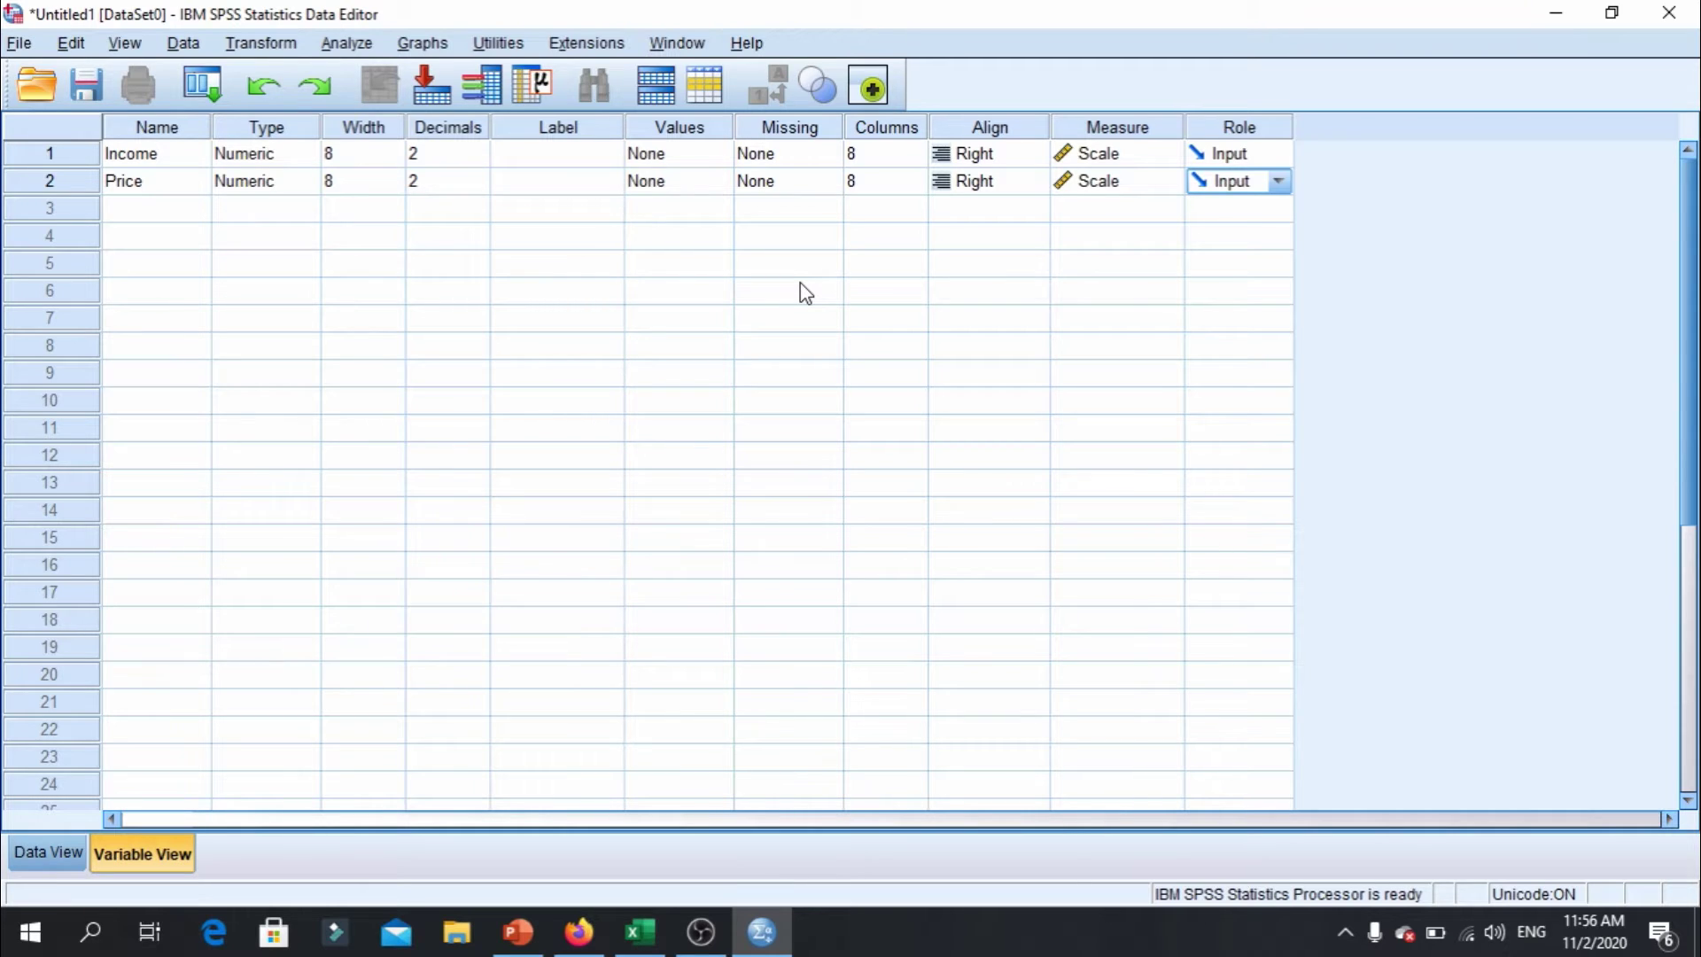
# Switch to Data View and widen the Price and Income columns.
pyautogui.click(49, 849)
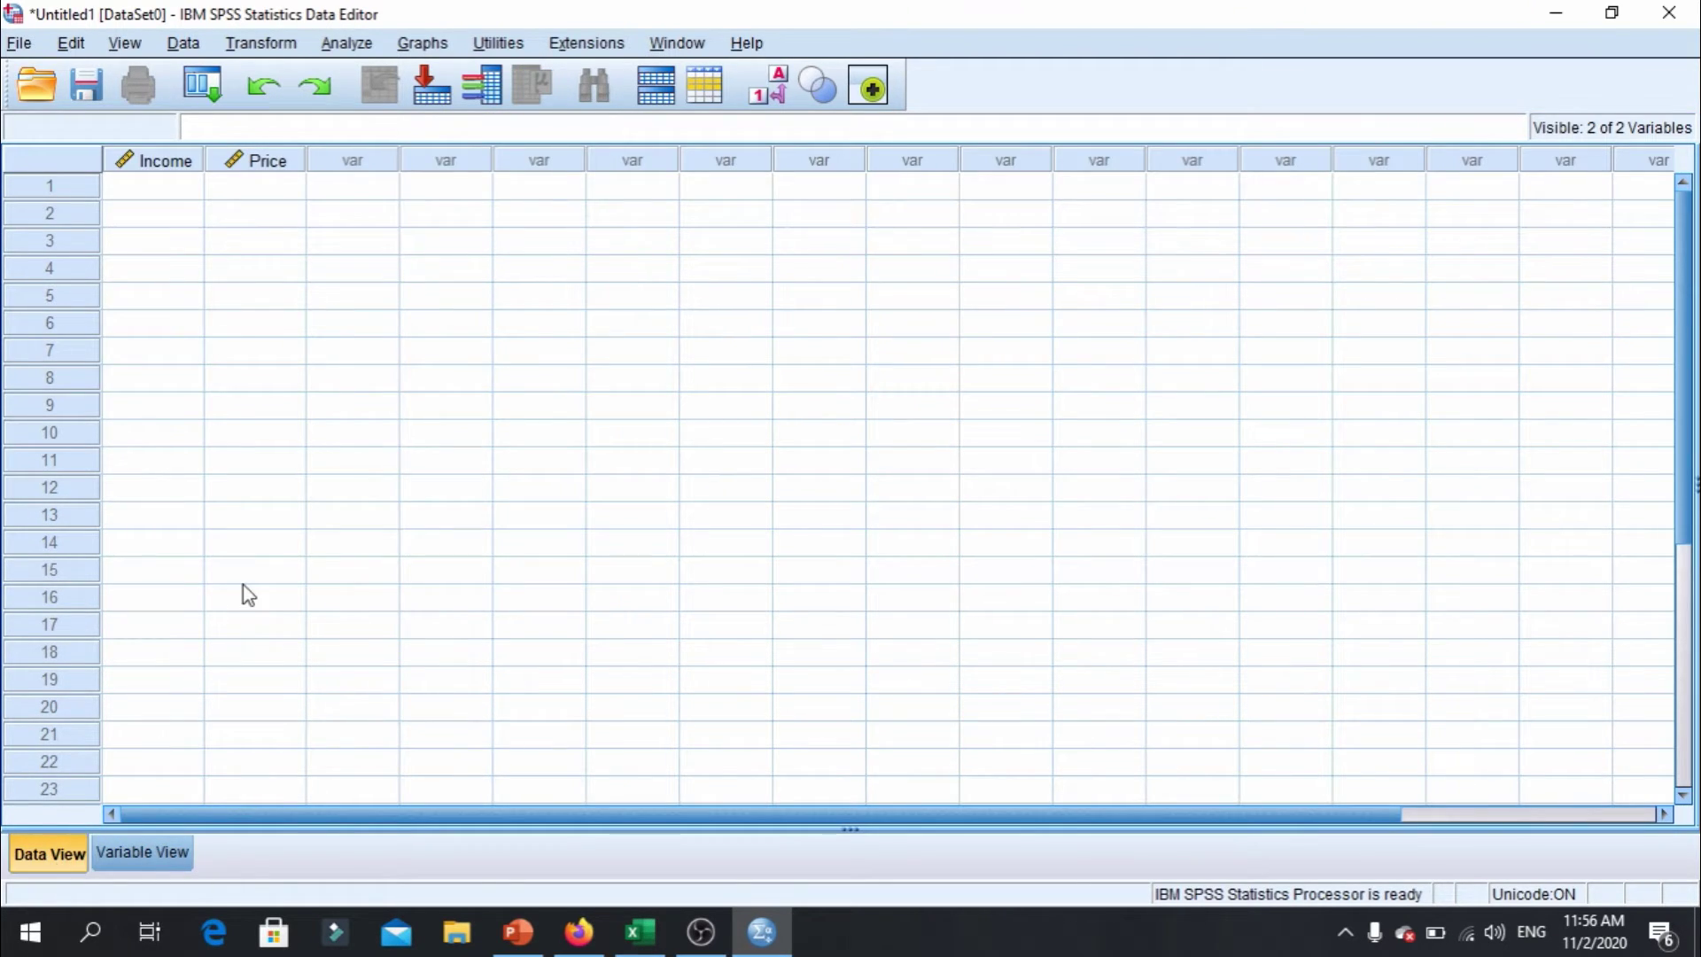
pyautogui.moveTo(307, 166); pyautogui.dragTo(373, 166)
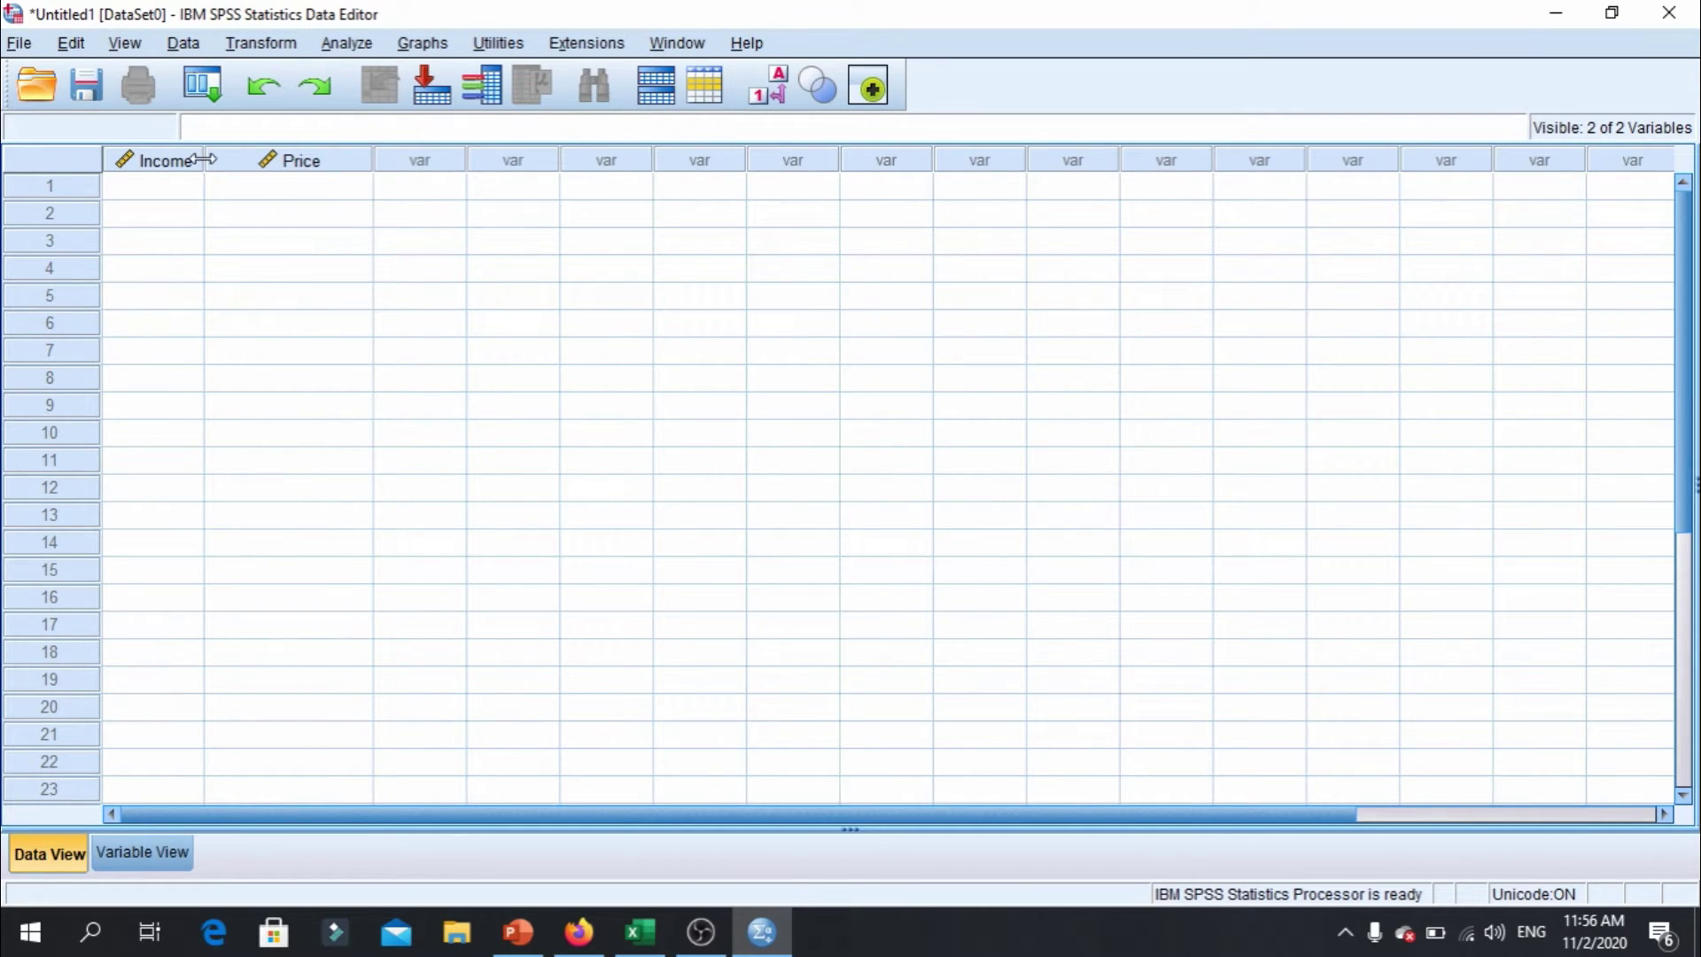
pyautogui.moveTo(204, 159); pyautogui.dragTo(249, 159)
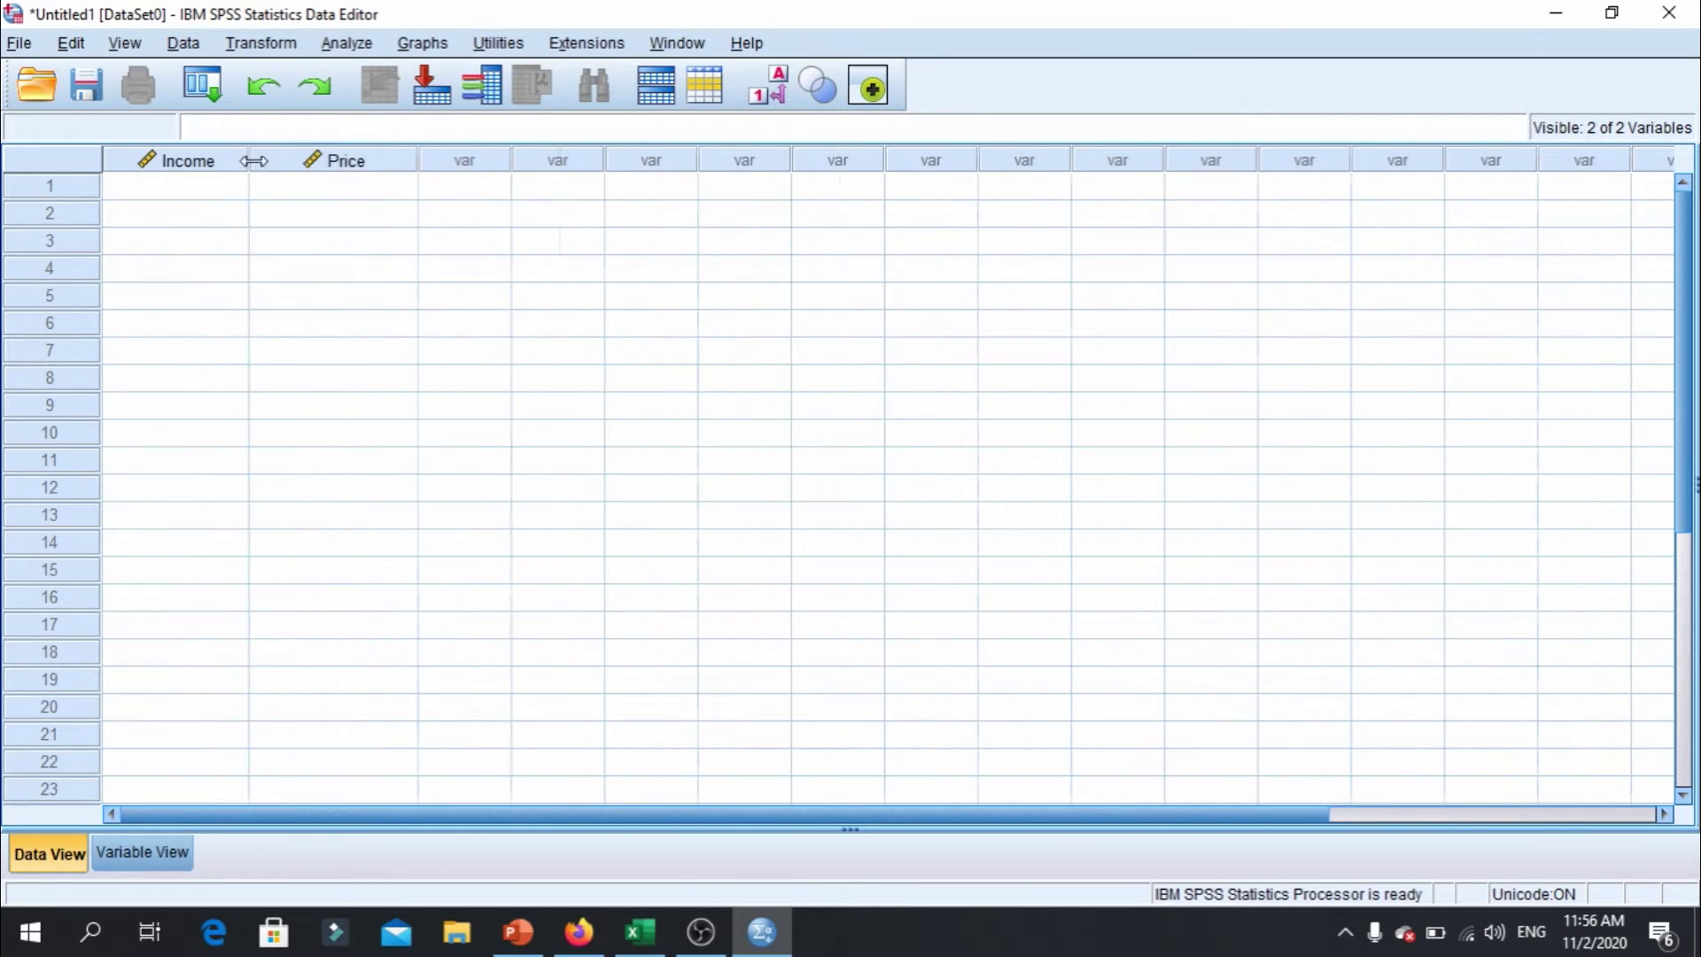
# Switch to the Excel workbook Book1 and copy the Income and Price values in A2:B31, without the headers.
pyautogui.click(639, 930)
pyautogui.click(397, 408)
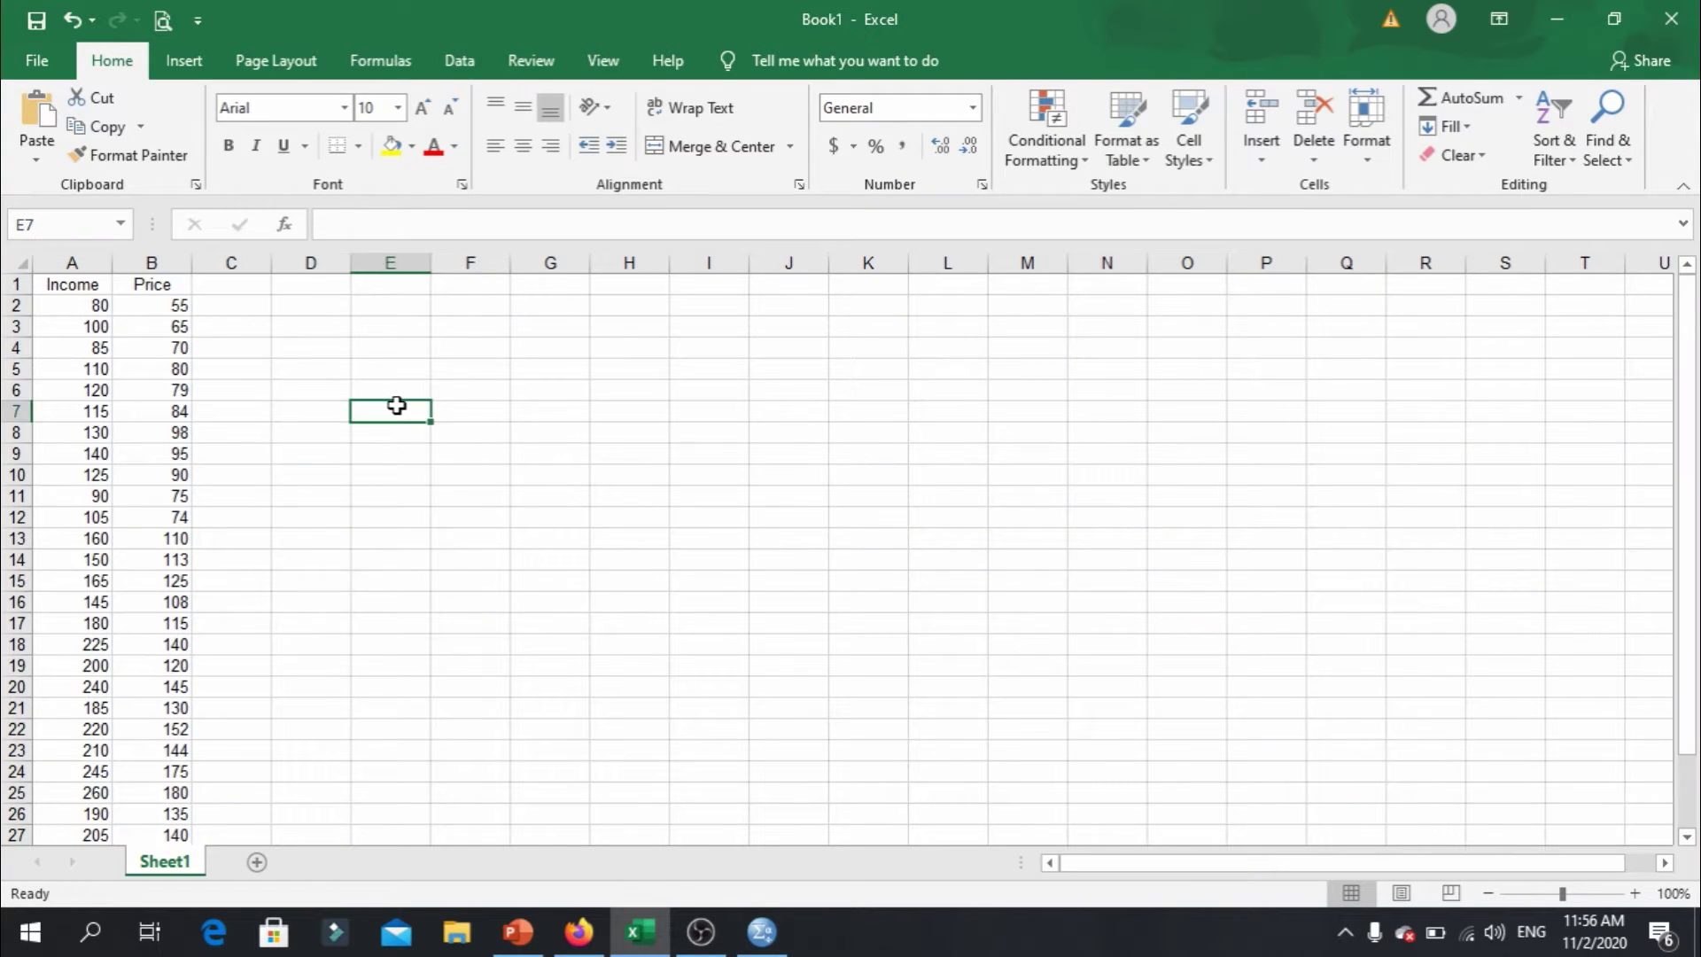
pyautogui.click(70, 310)
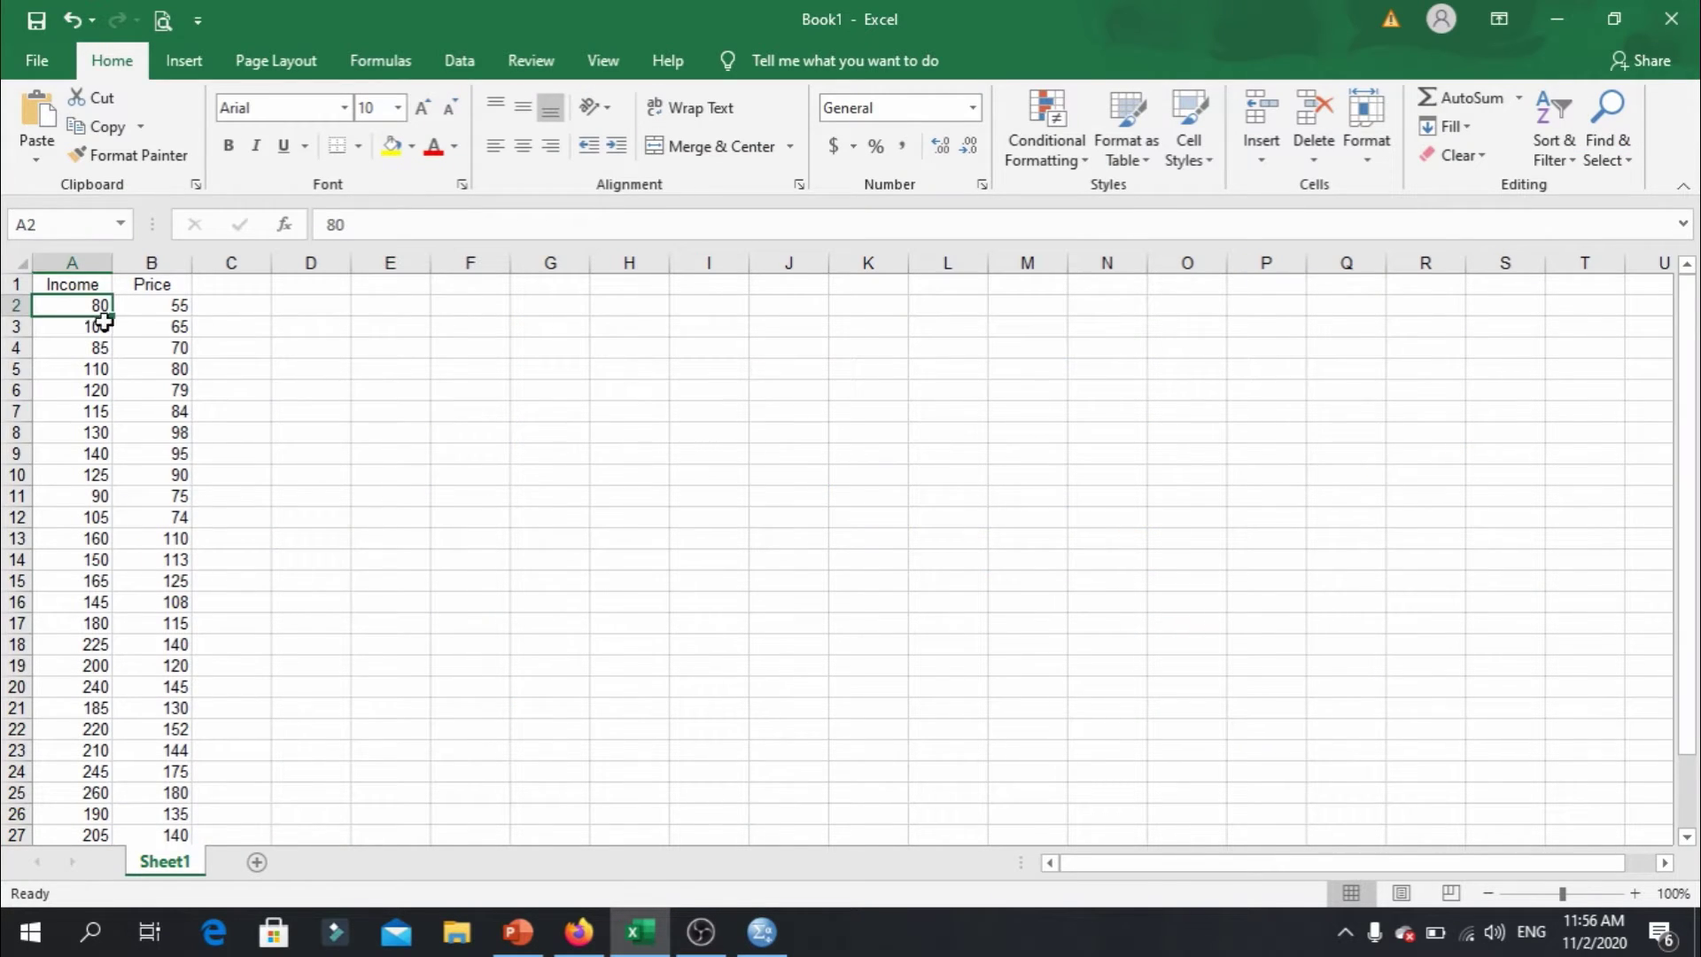
pyautogui.moveTo(102, 310); pyautogui.dragTo(137, 786)
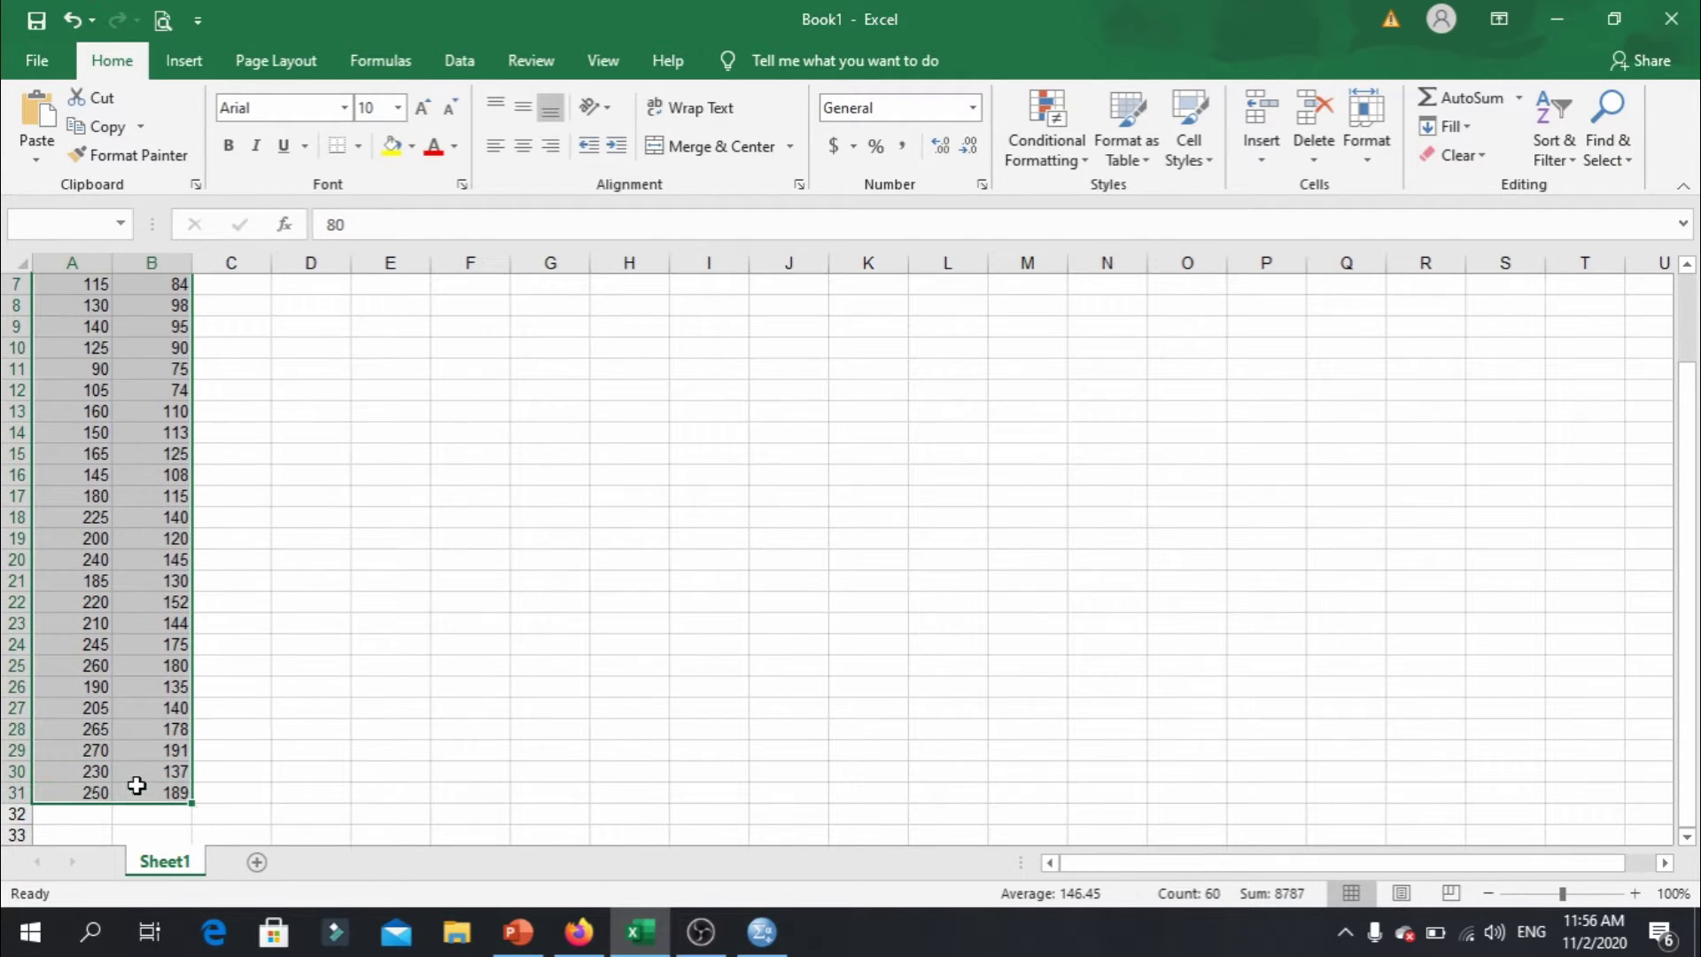
pyautogui.rightClick(130, 652)
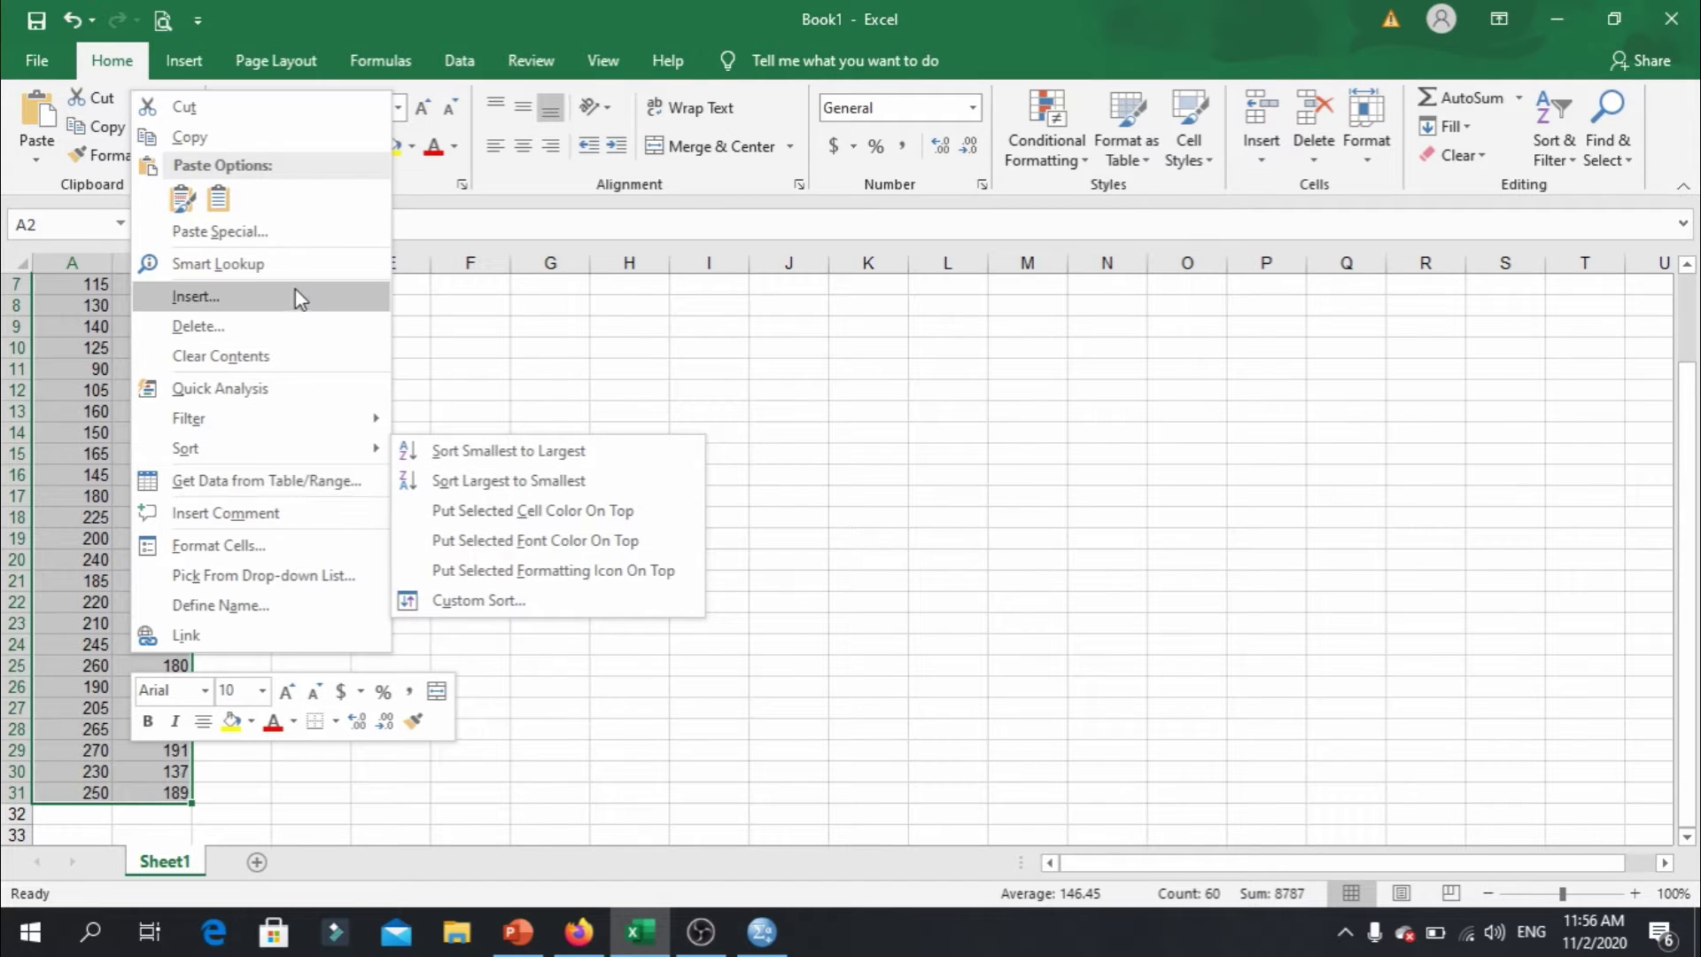
pyautogui.click(321, 153)
pyautogui.scroll(2, 699, 794)
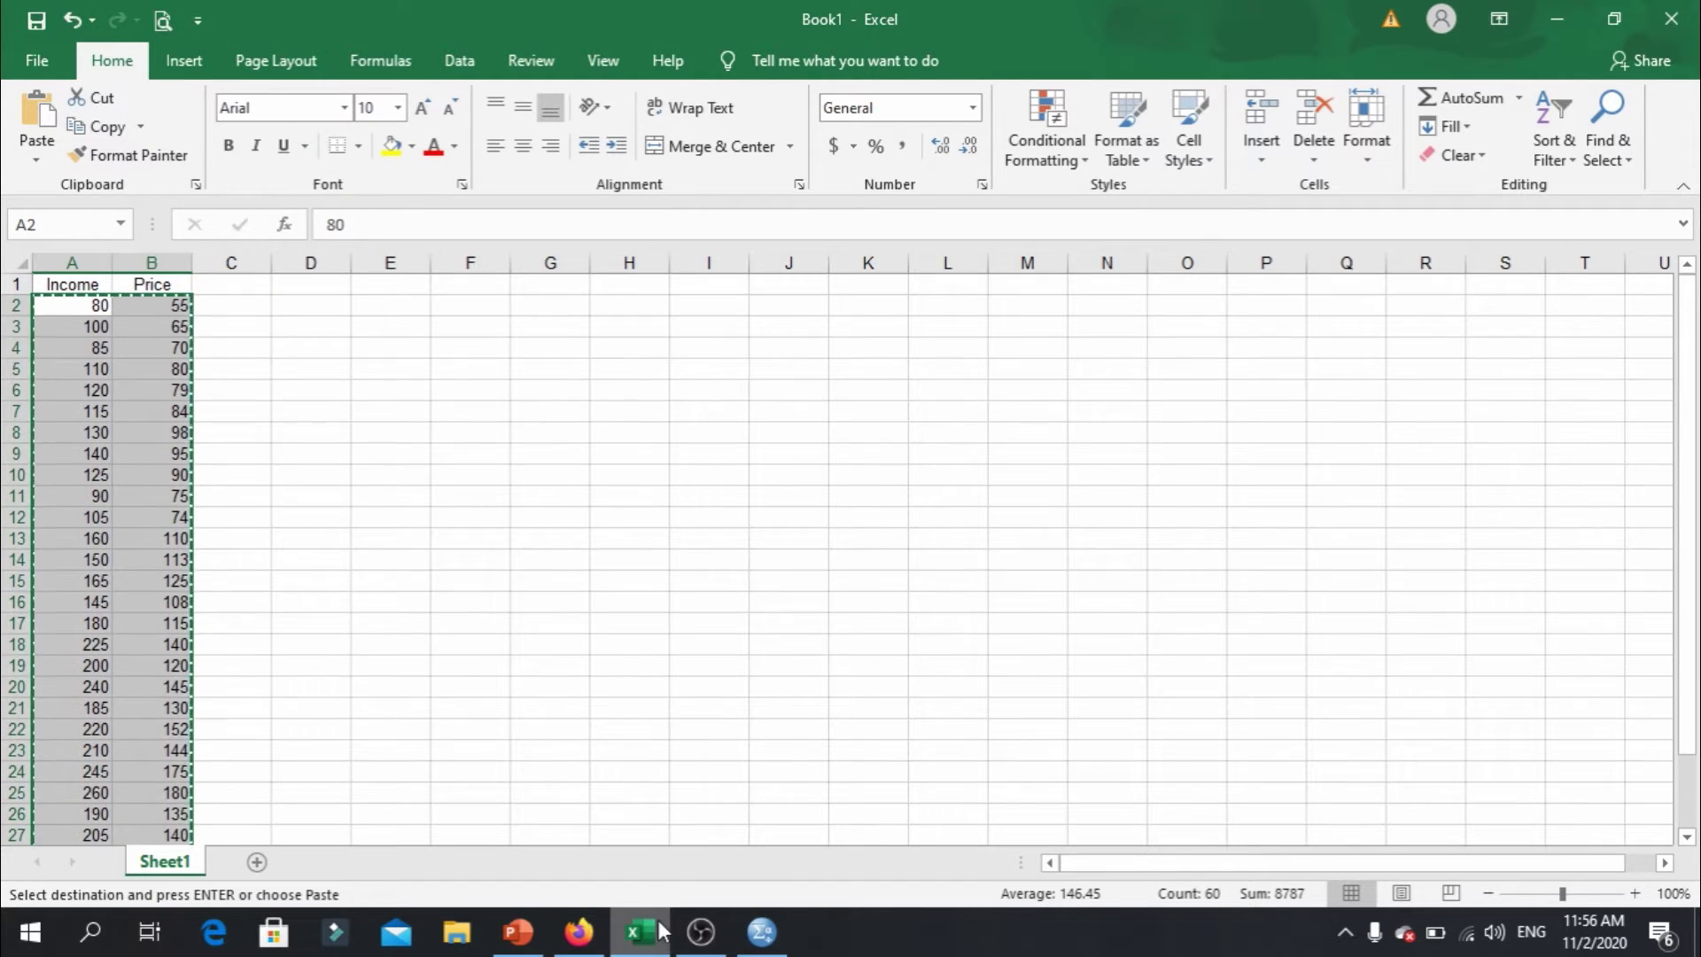
# Return to SPSS and paste the copied values into the data grid, starting at the first Income cell.
pyautogui.click(762, 931)
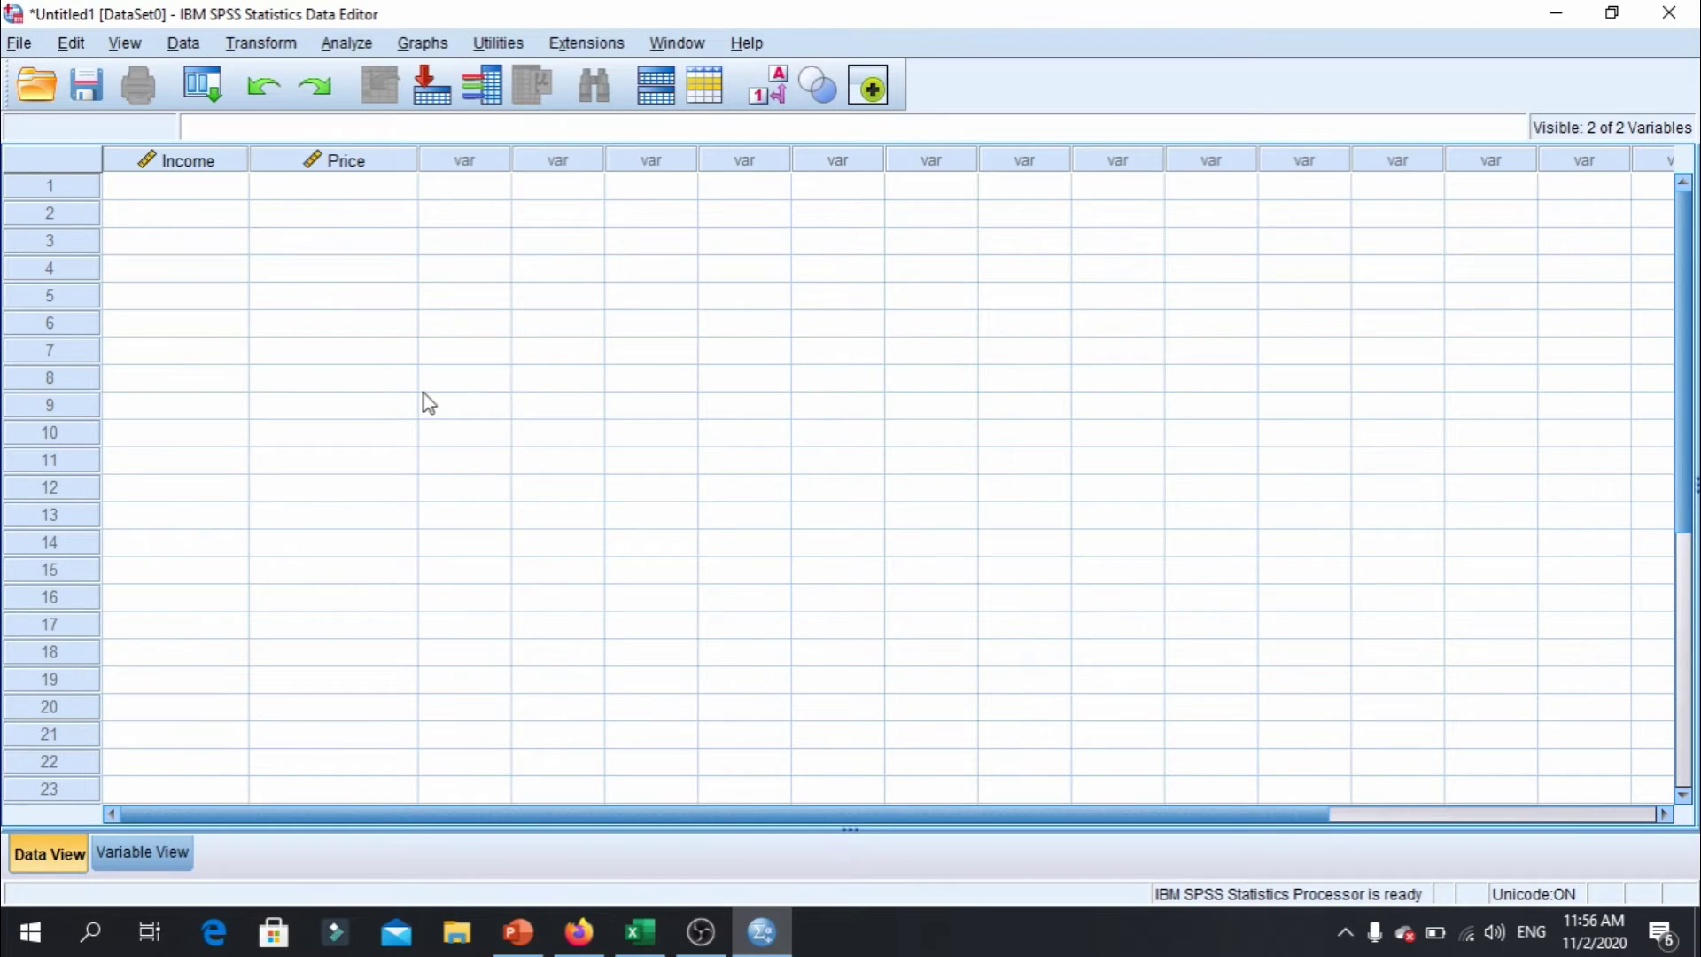
pyautogui.rightClick(205, 198)
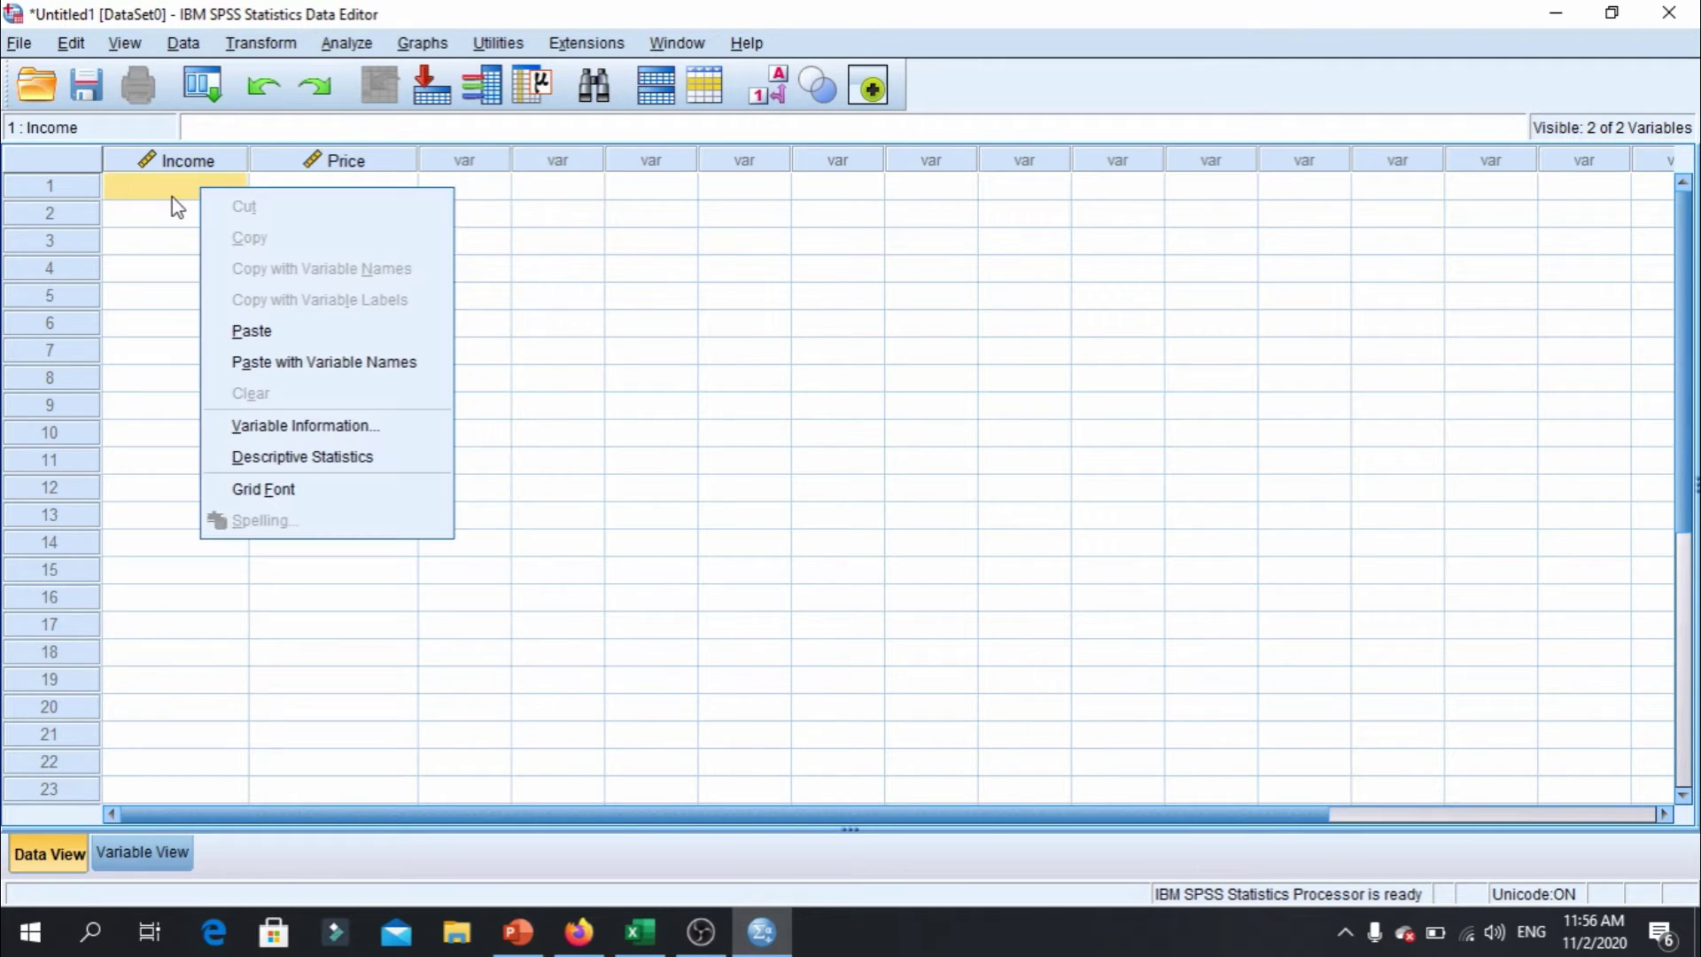
pyautogui.click(333, 338)
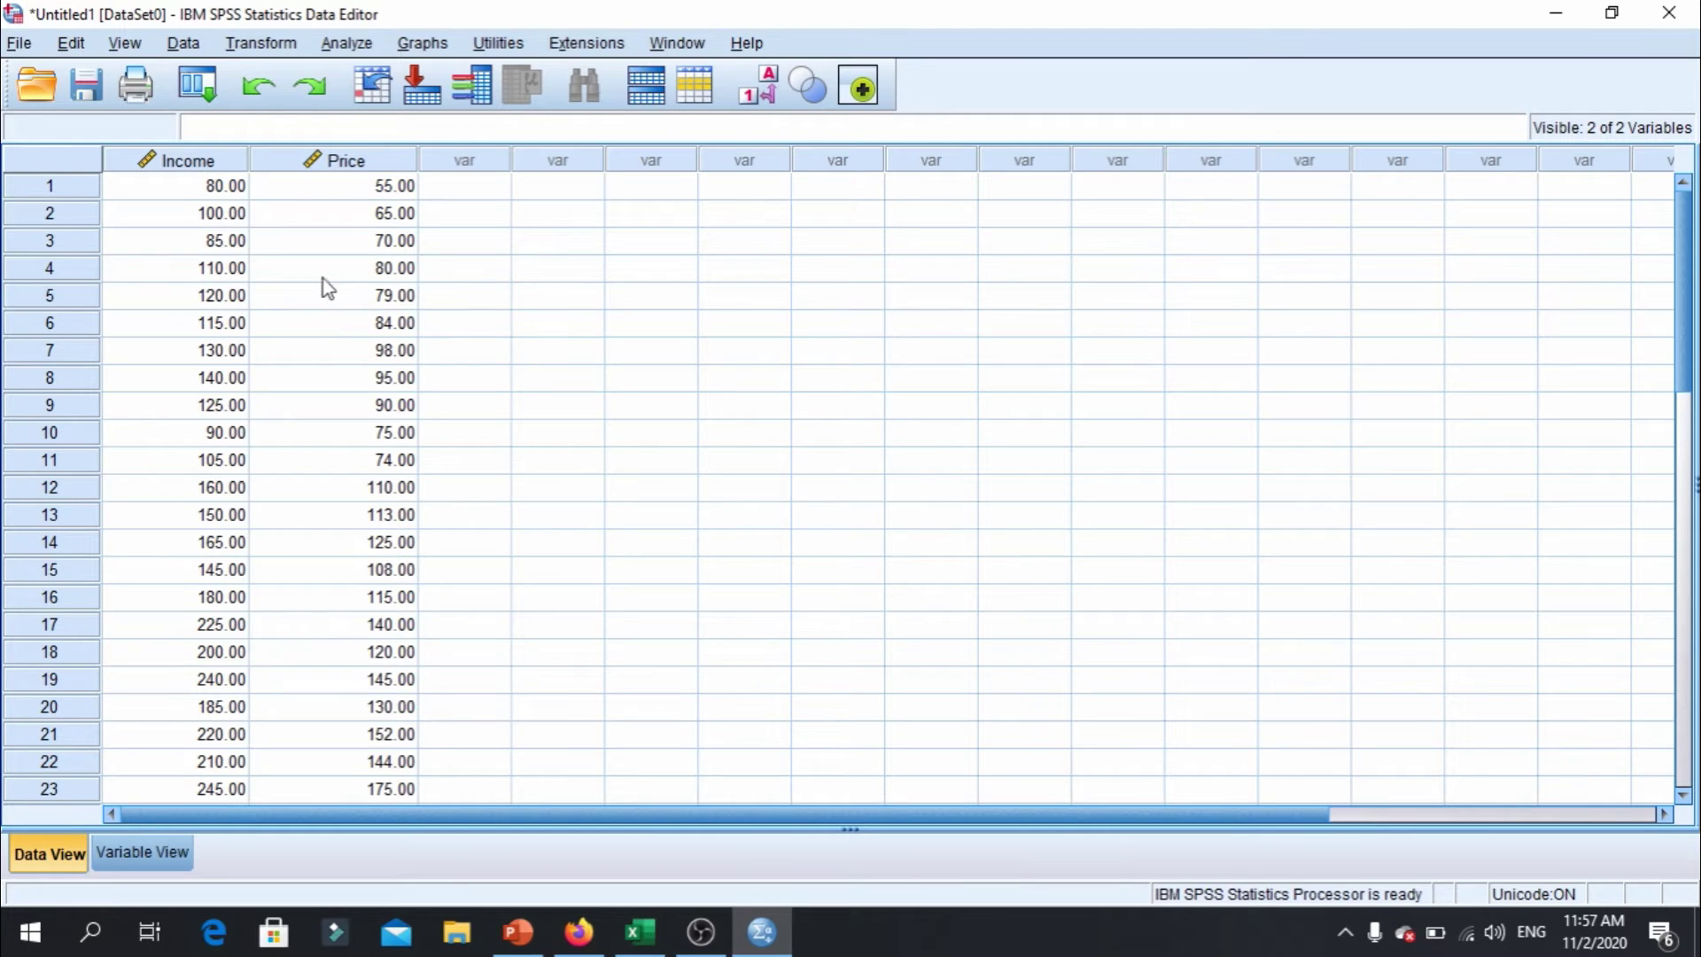
# Set up a Linear Regression with Income as the independent variable and Price as the dependent variable.
pyautogui.click(346, 45)
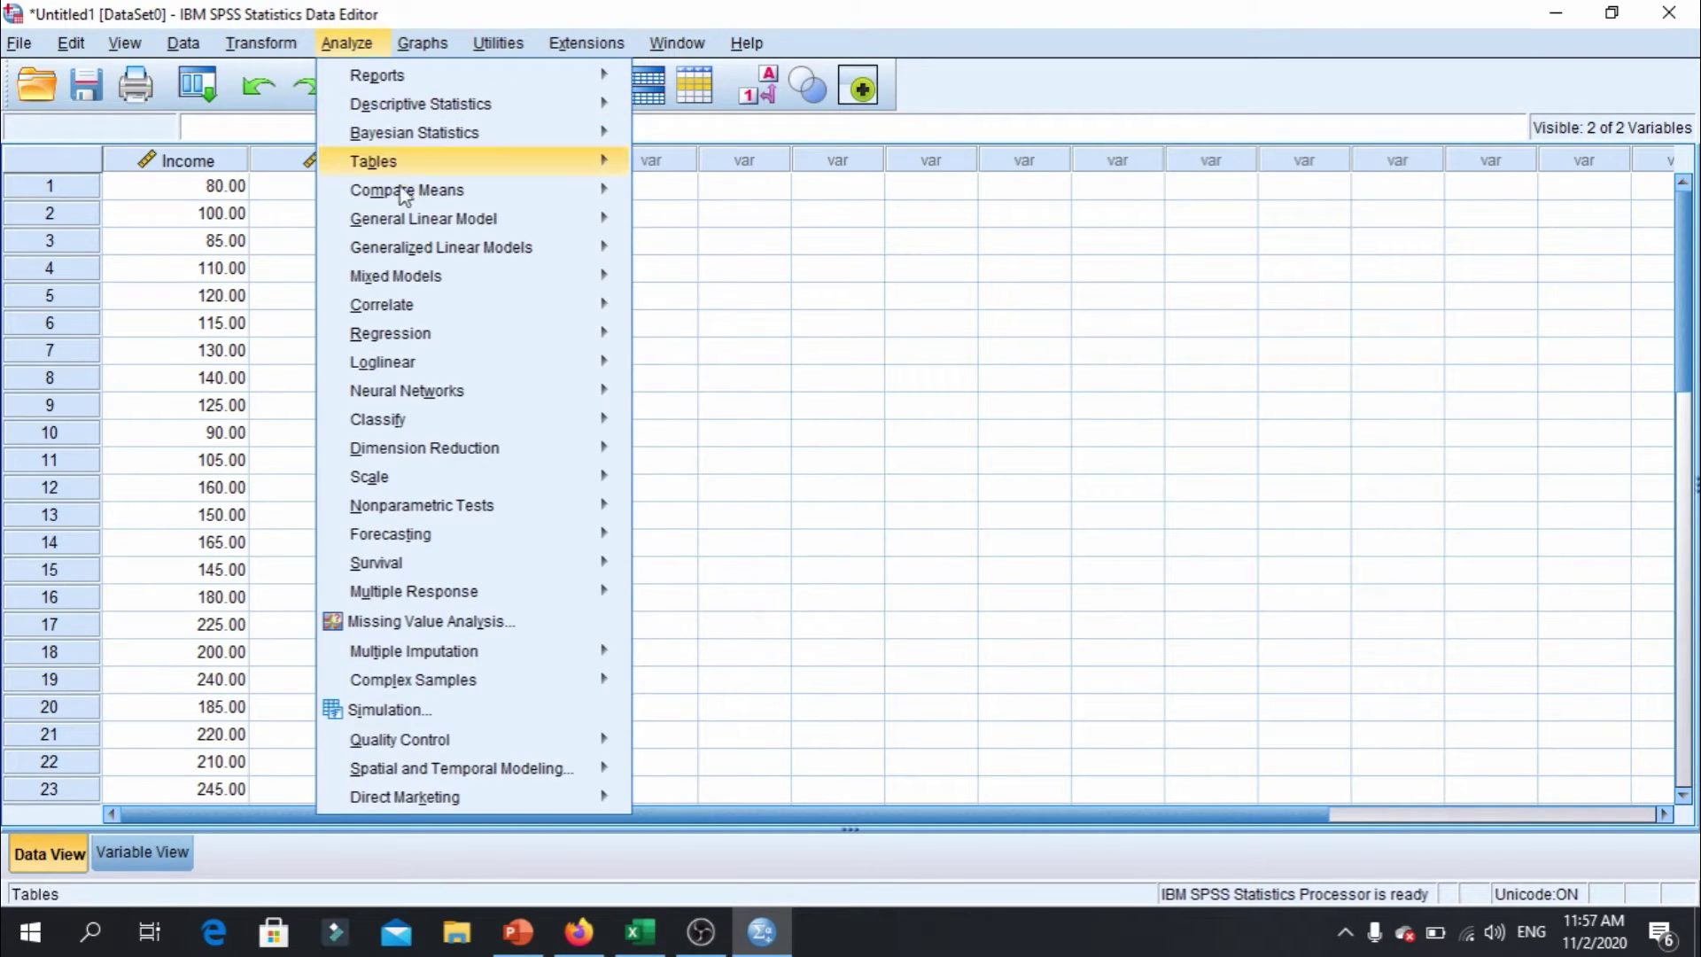
pyautogui.moveTo(432, 333)
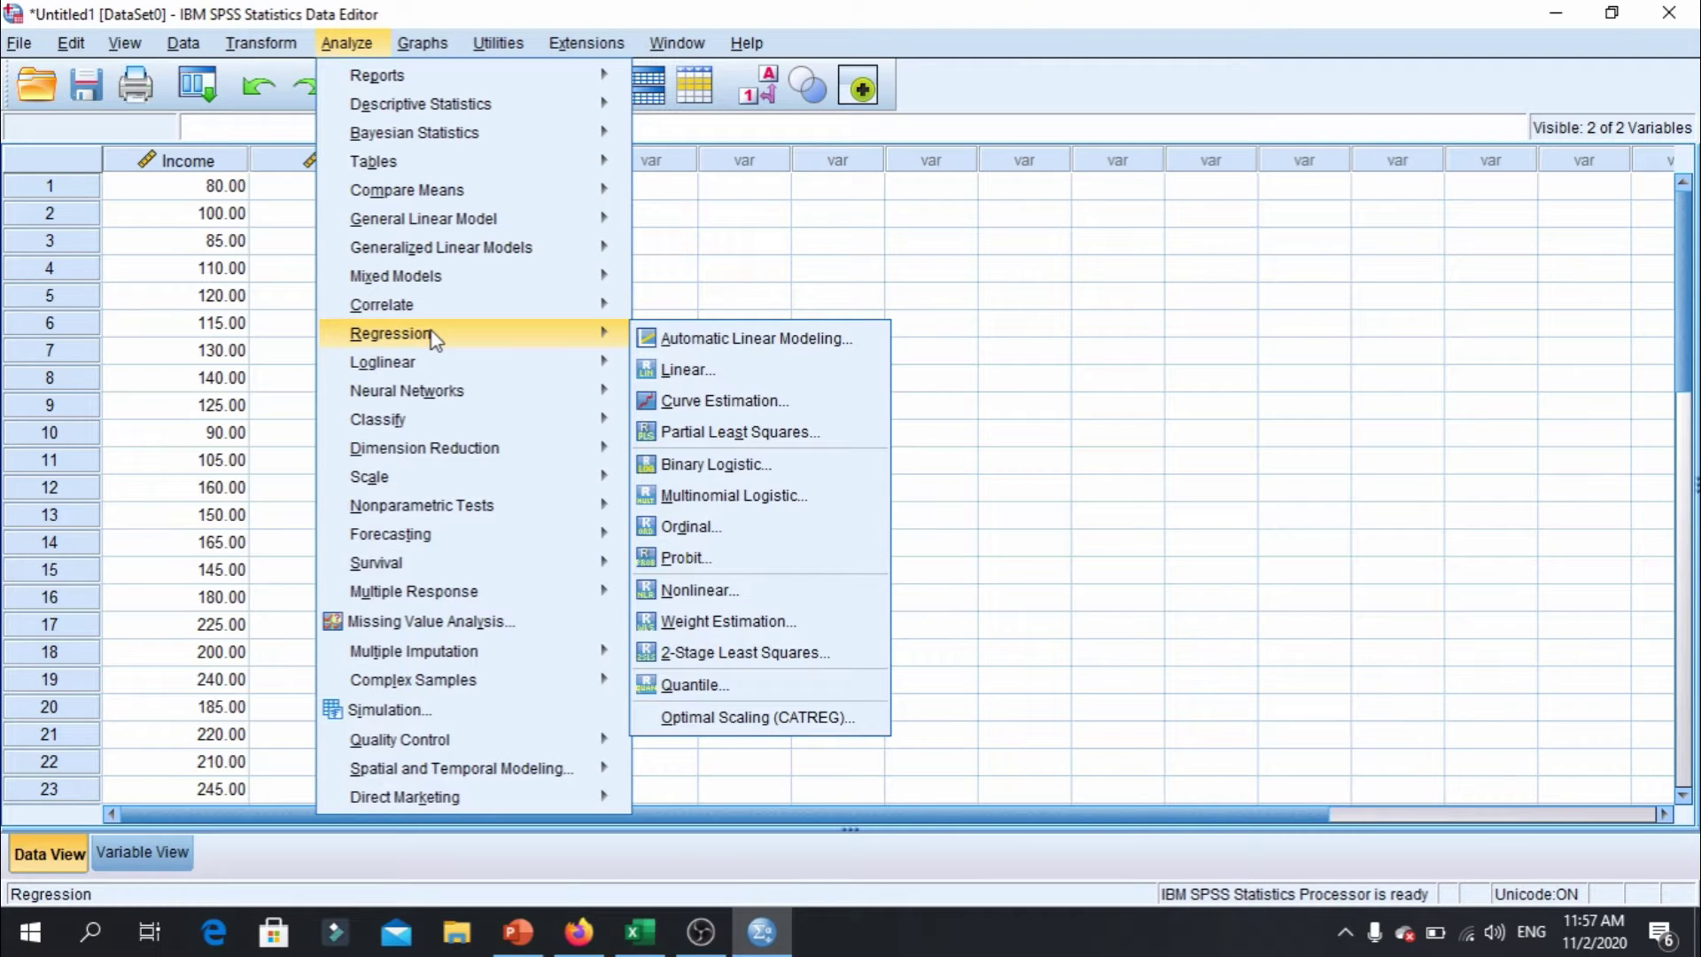
pyautogui.click(705, 368)
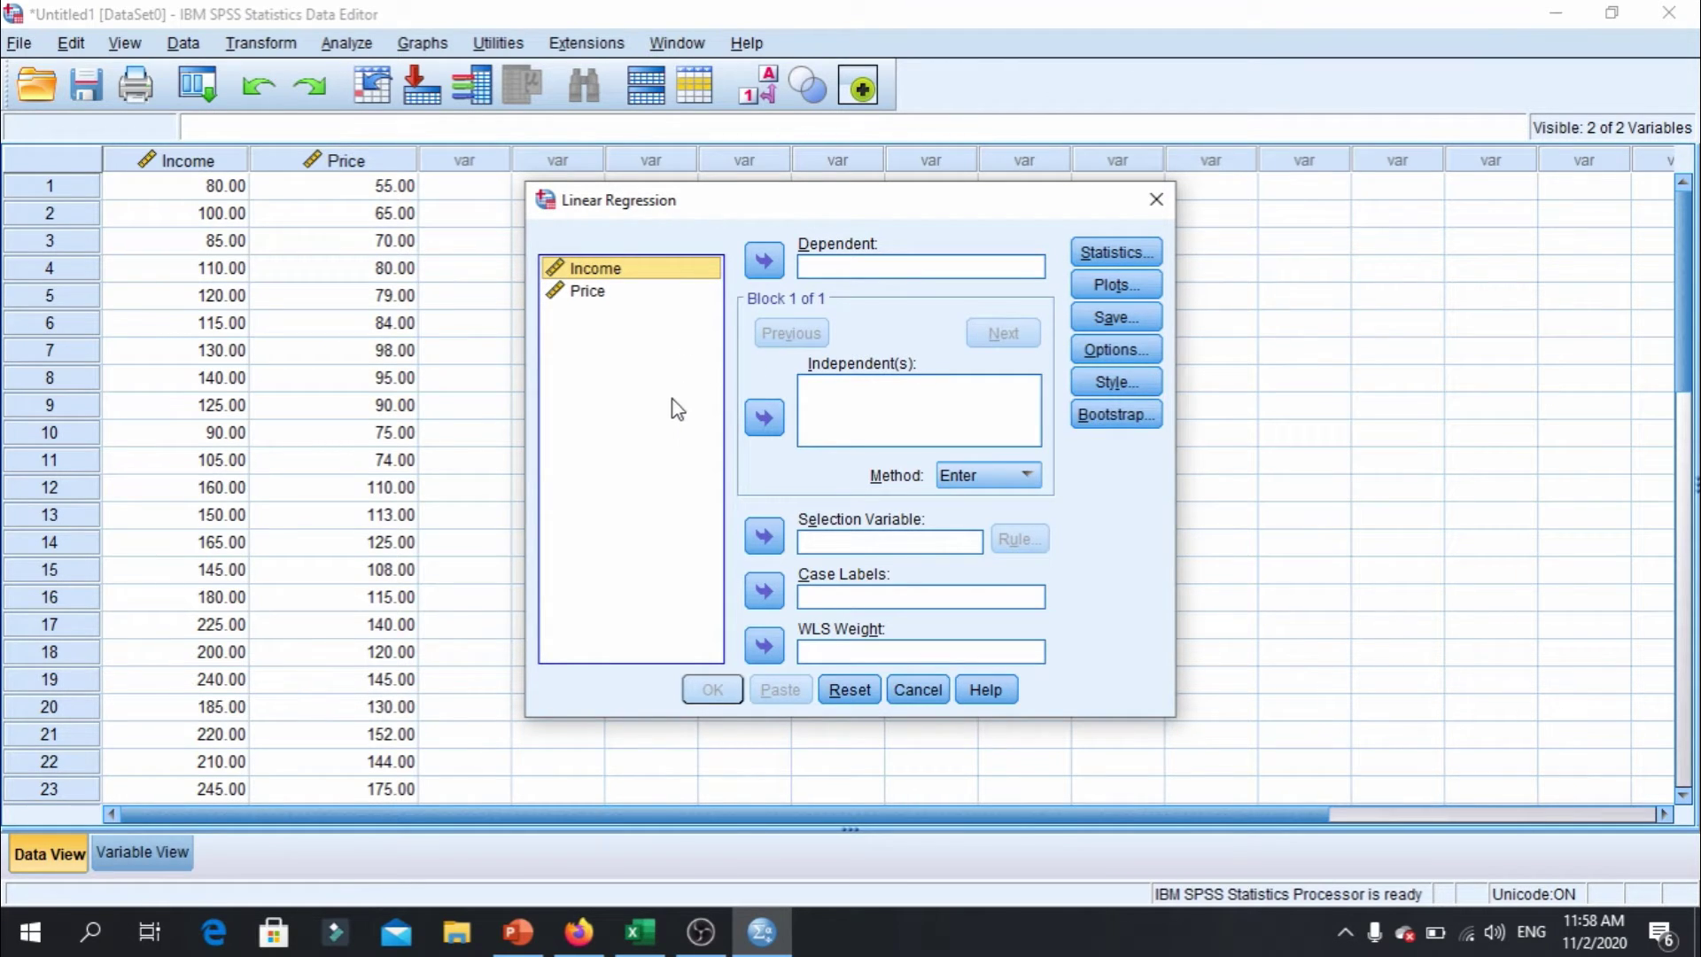
pyautogui.click(767, 422)
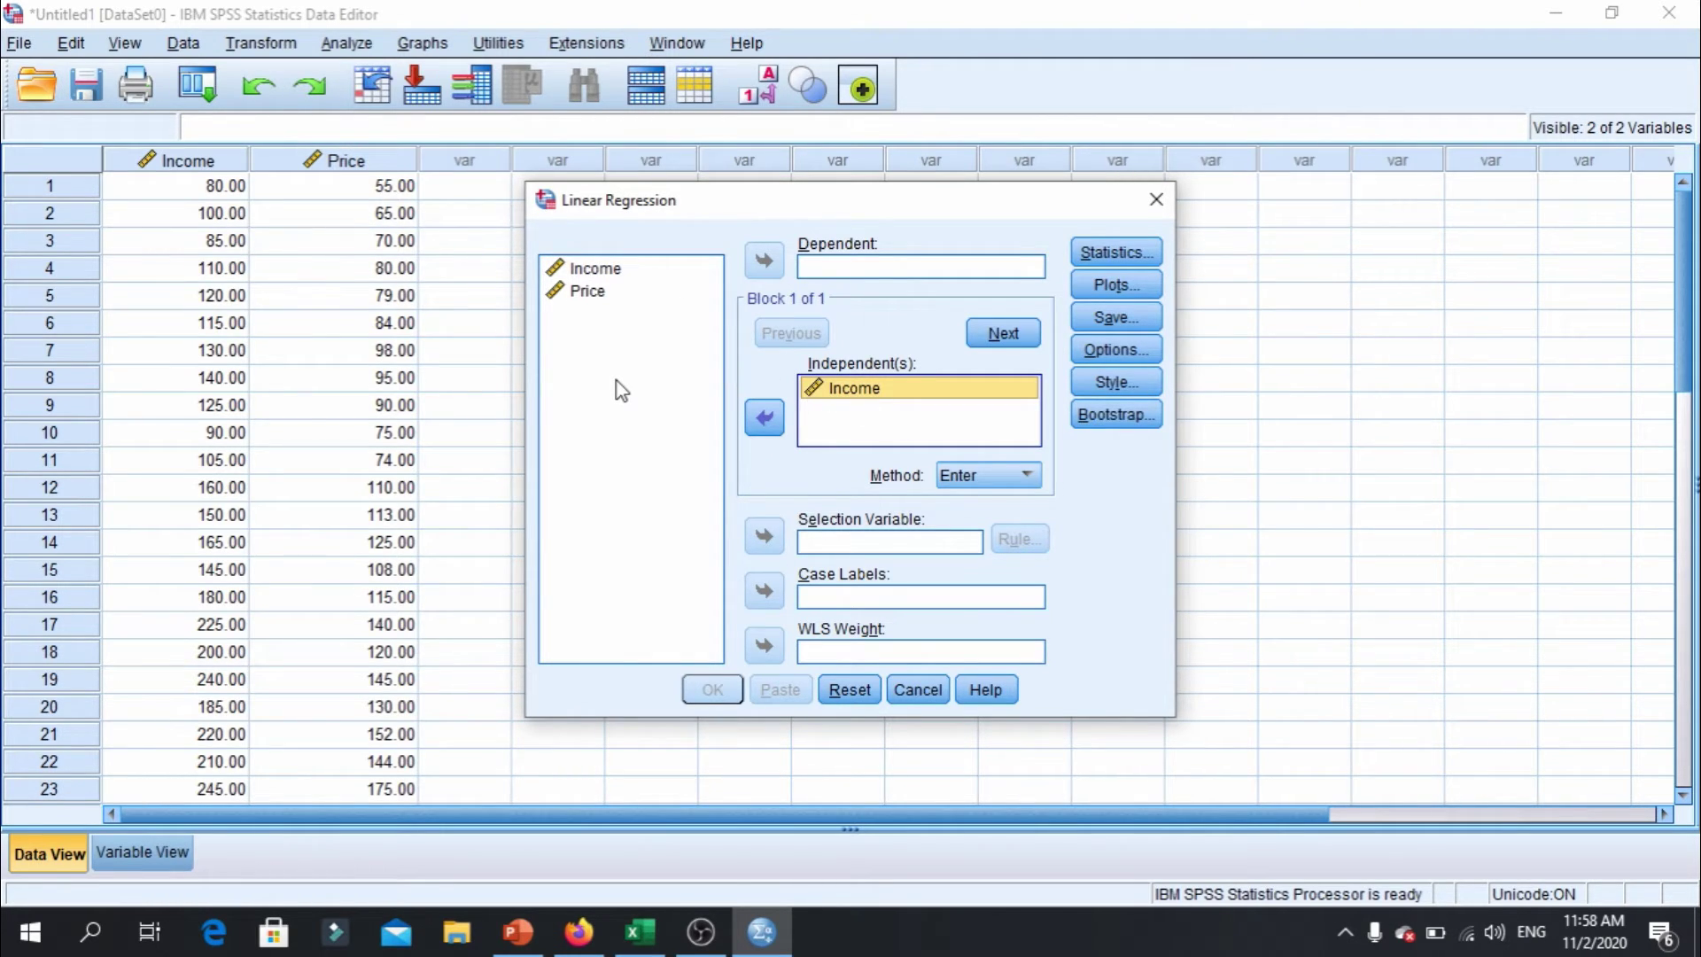
pyautogui.click(585, 292)
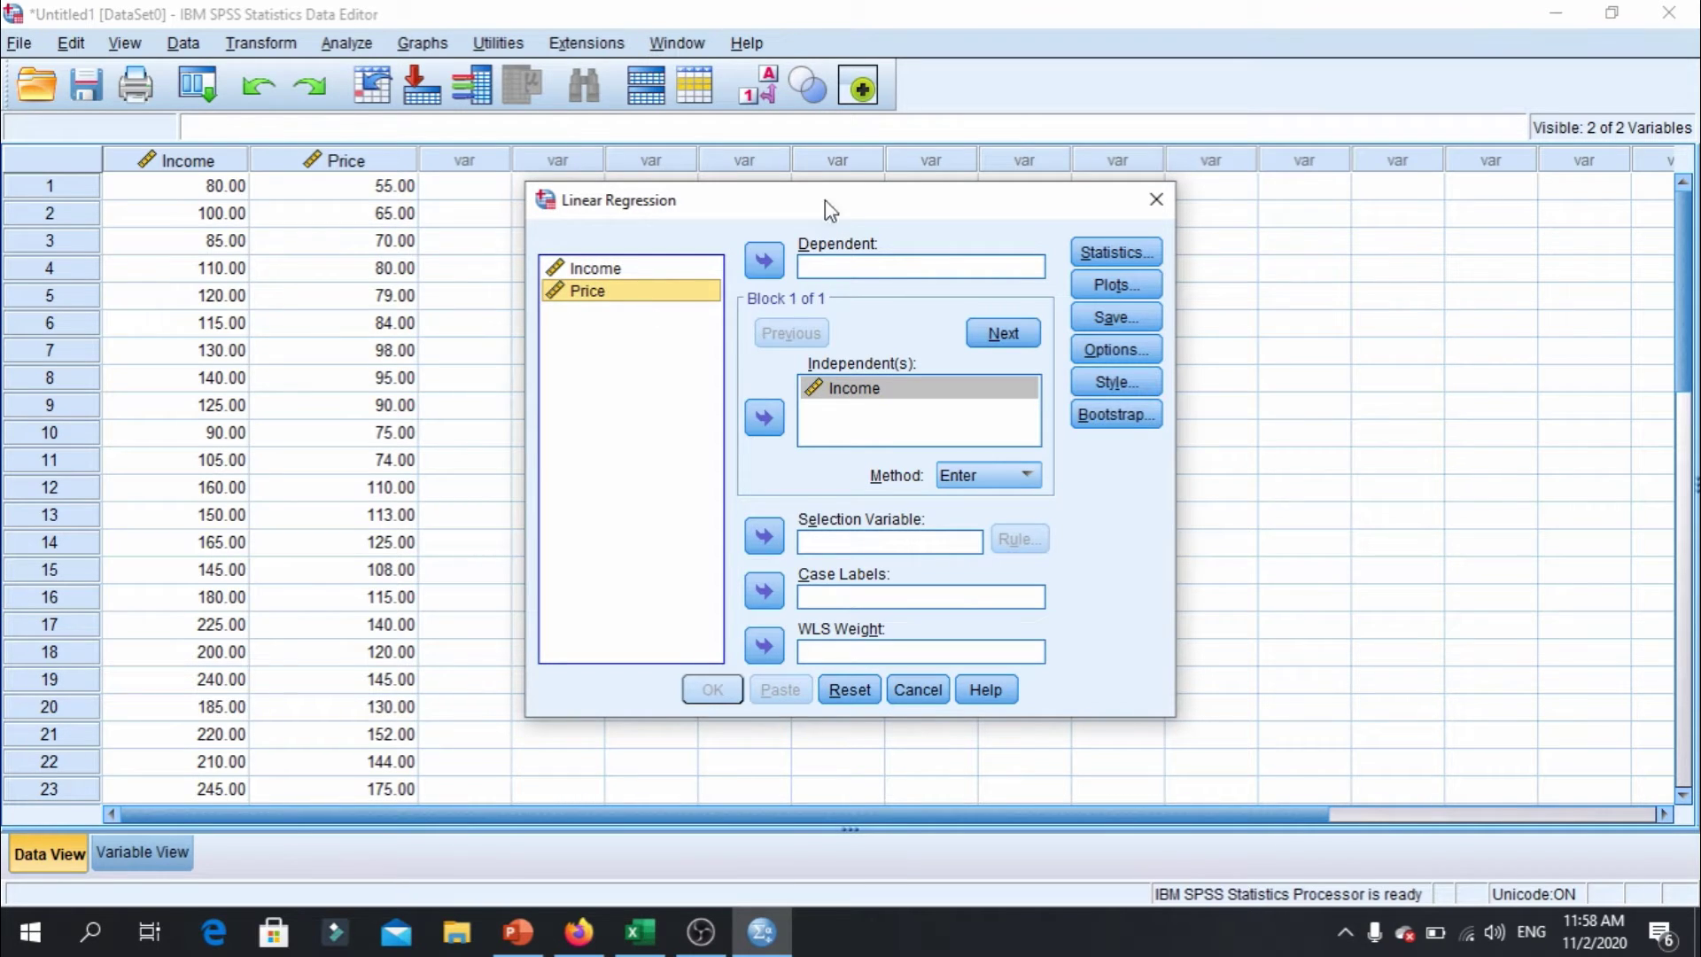
pyautogui.click(764, 262)
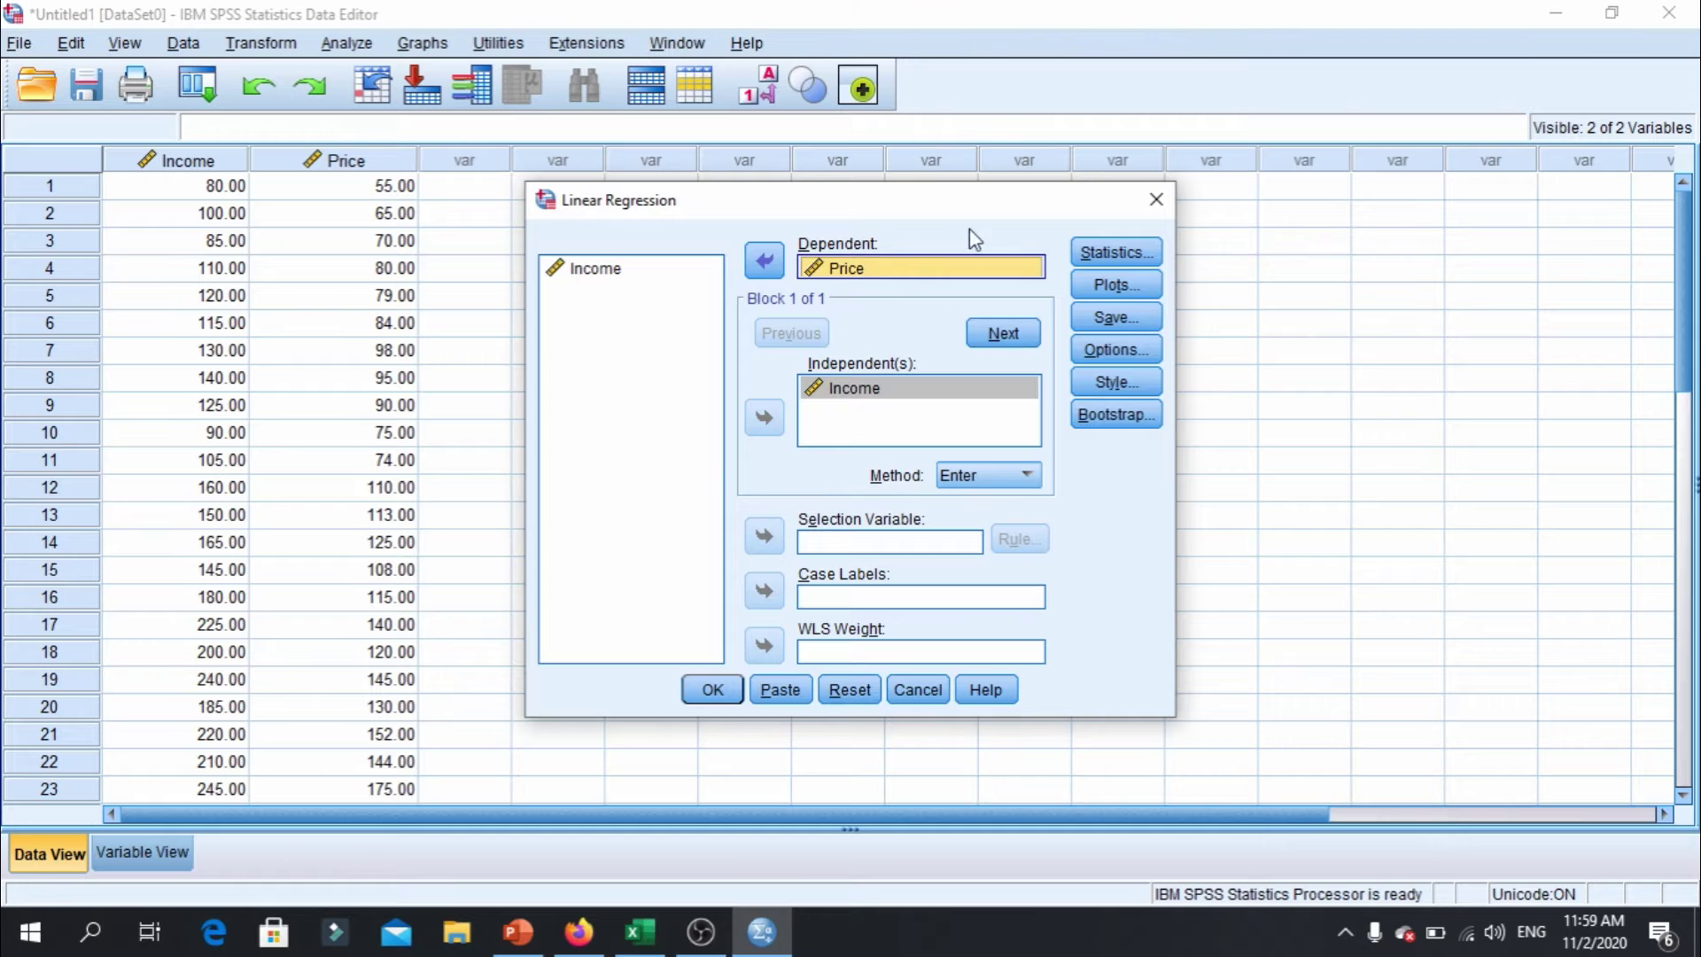
# Add Durbin-Watson and Collinearity diagnostics to the regression statistics.
pyautogui.click(1120, 255)
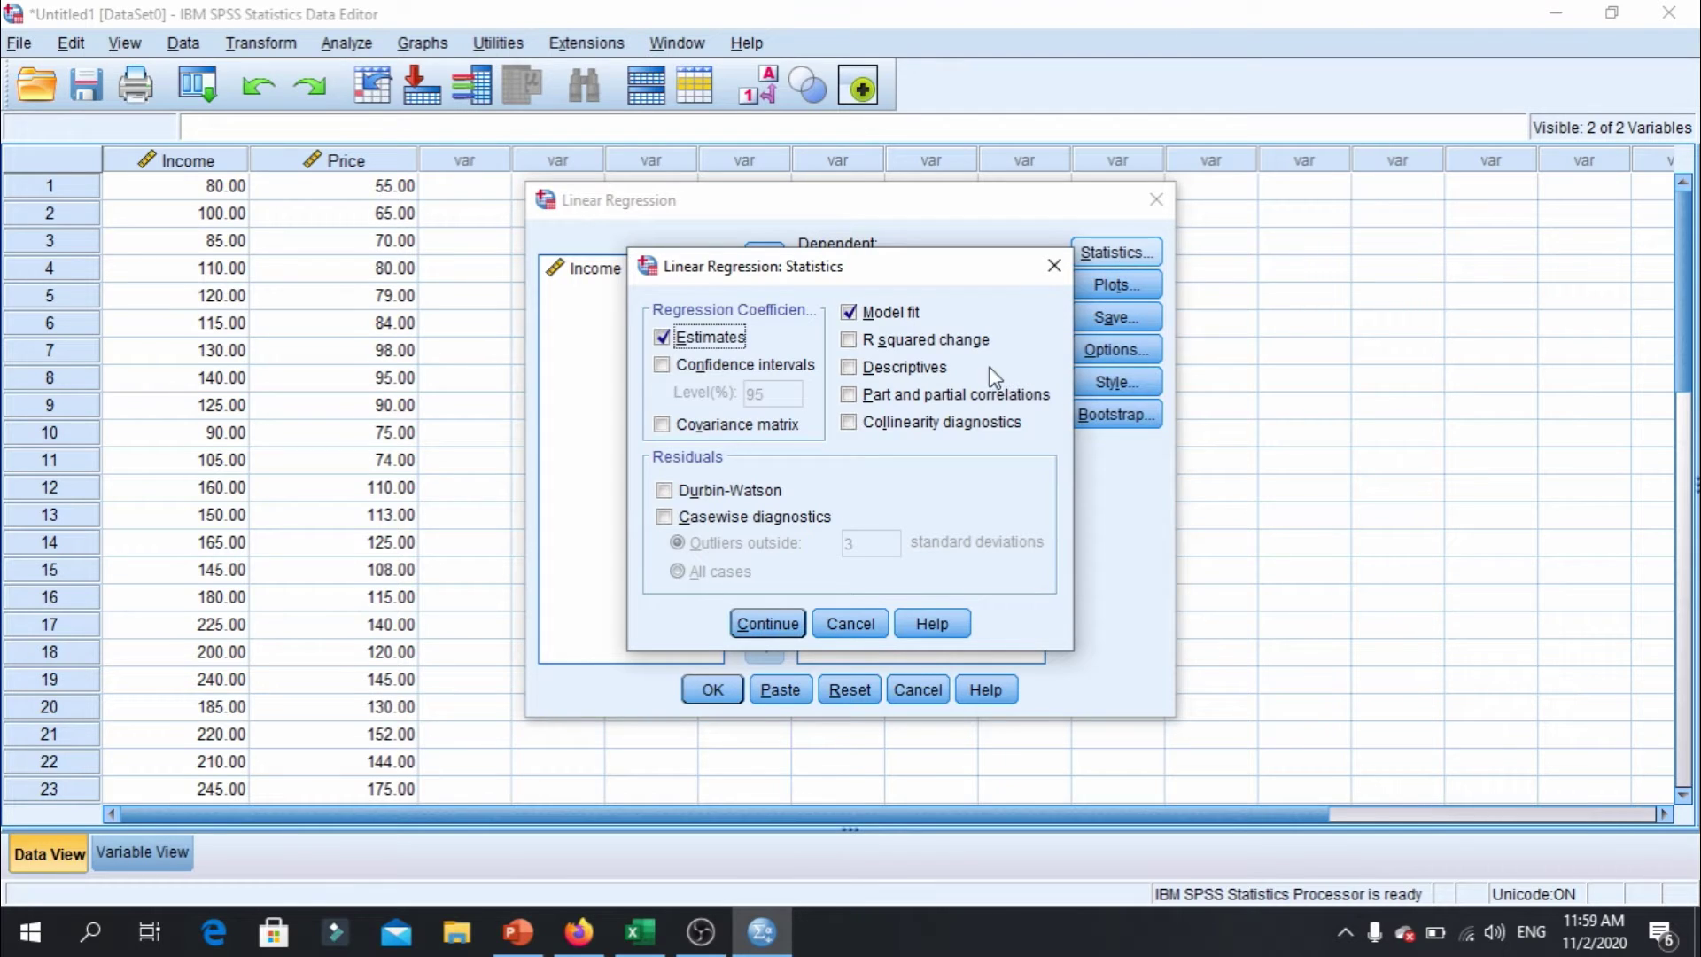
pyautogui.moveTo(978, 265); pyautogui.dragTo(1091, 217)
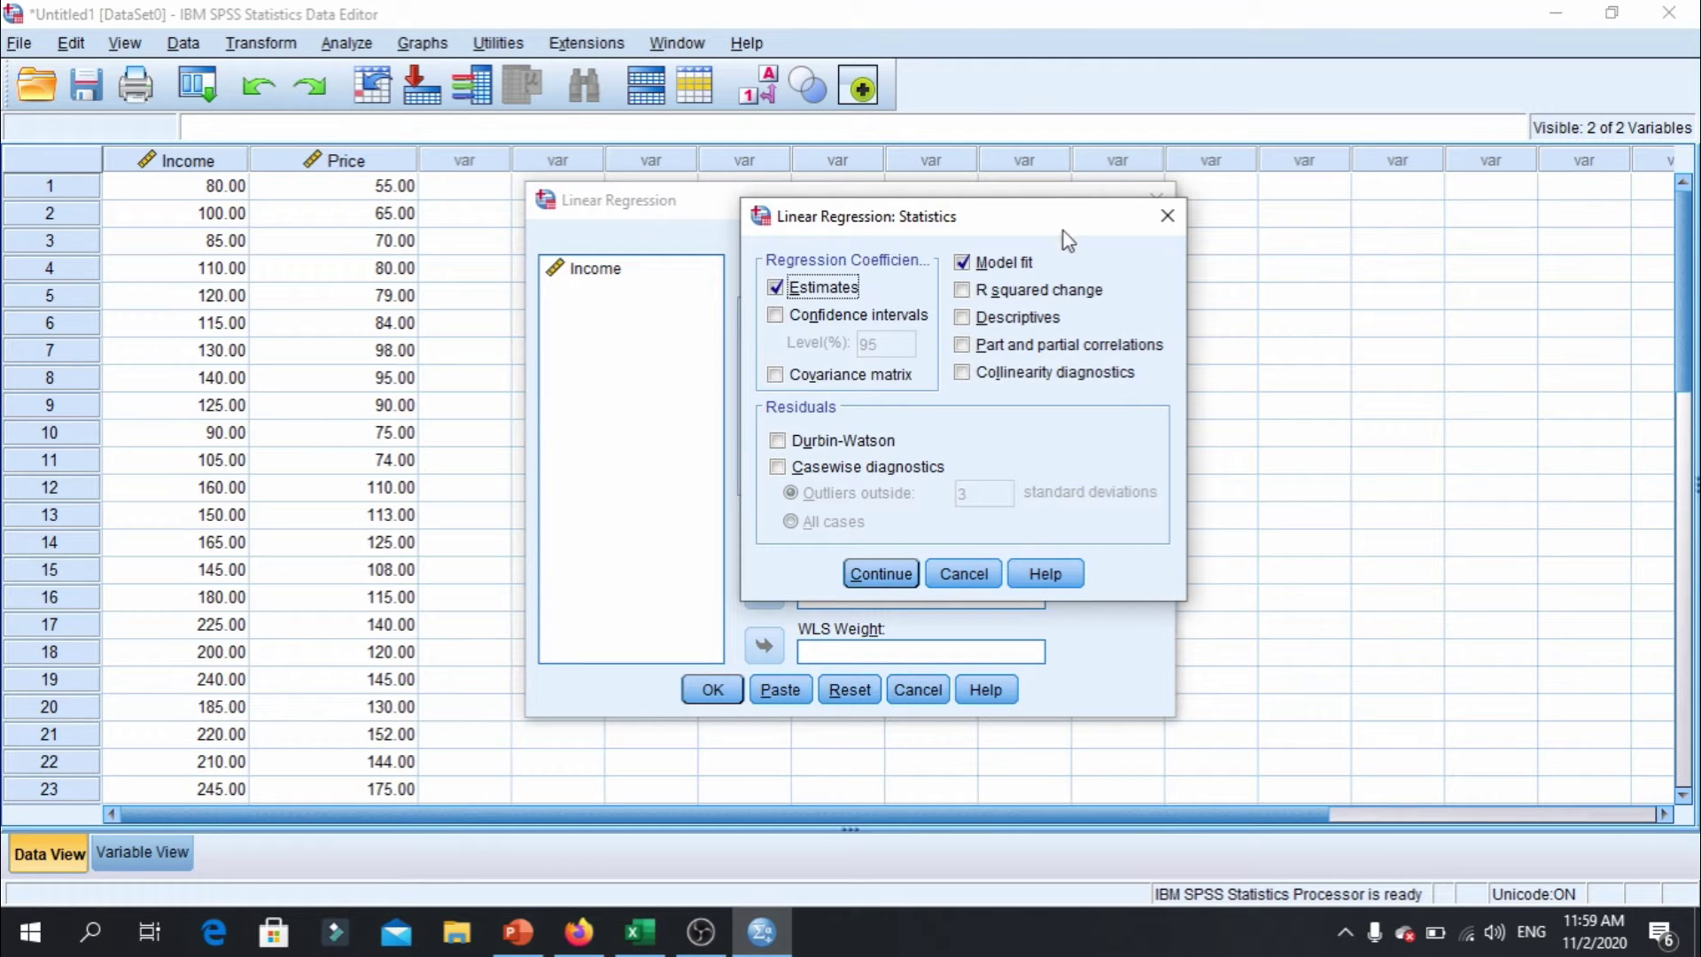
pyautogui.moveTo(1078, 221); pyautogui.dragTo(1050, 222)
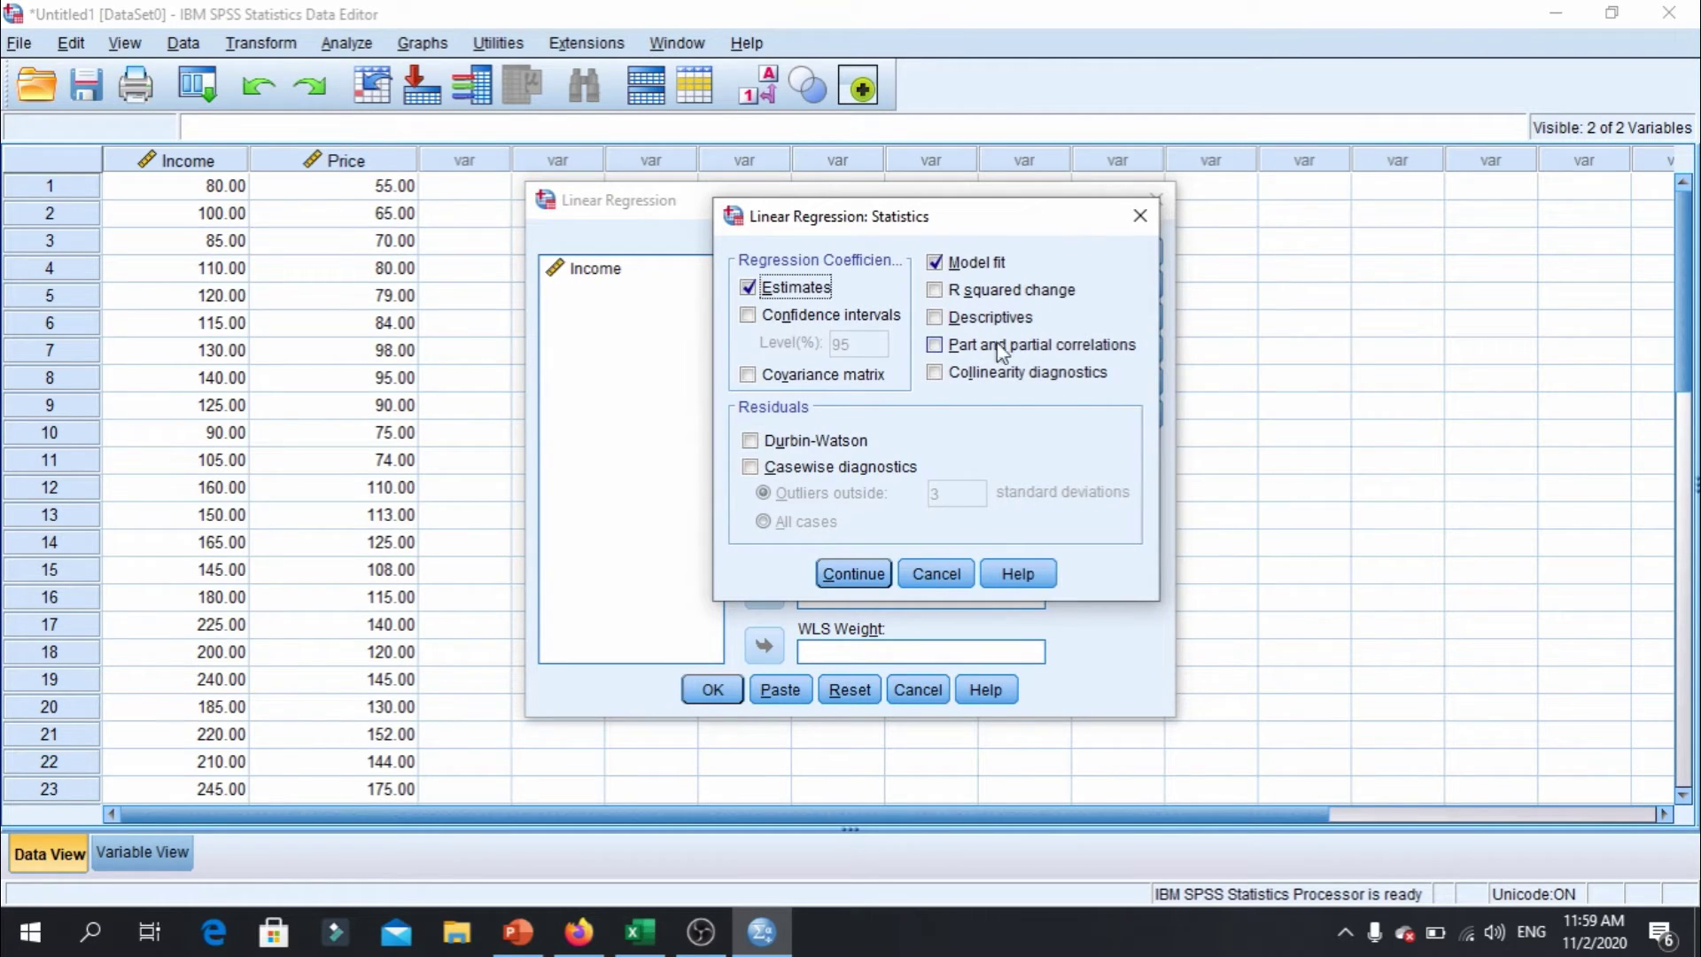
pyautogui.click(751, 441)
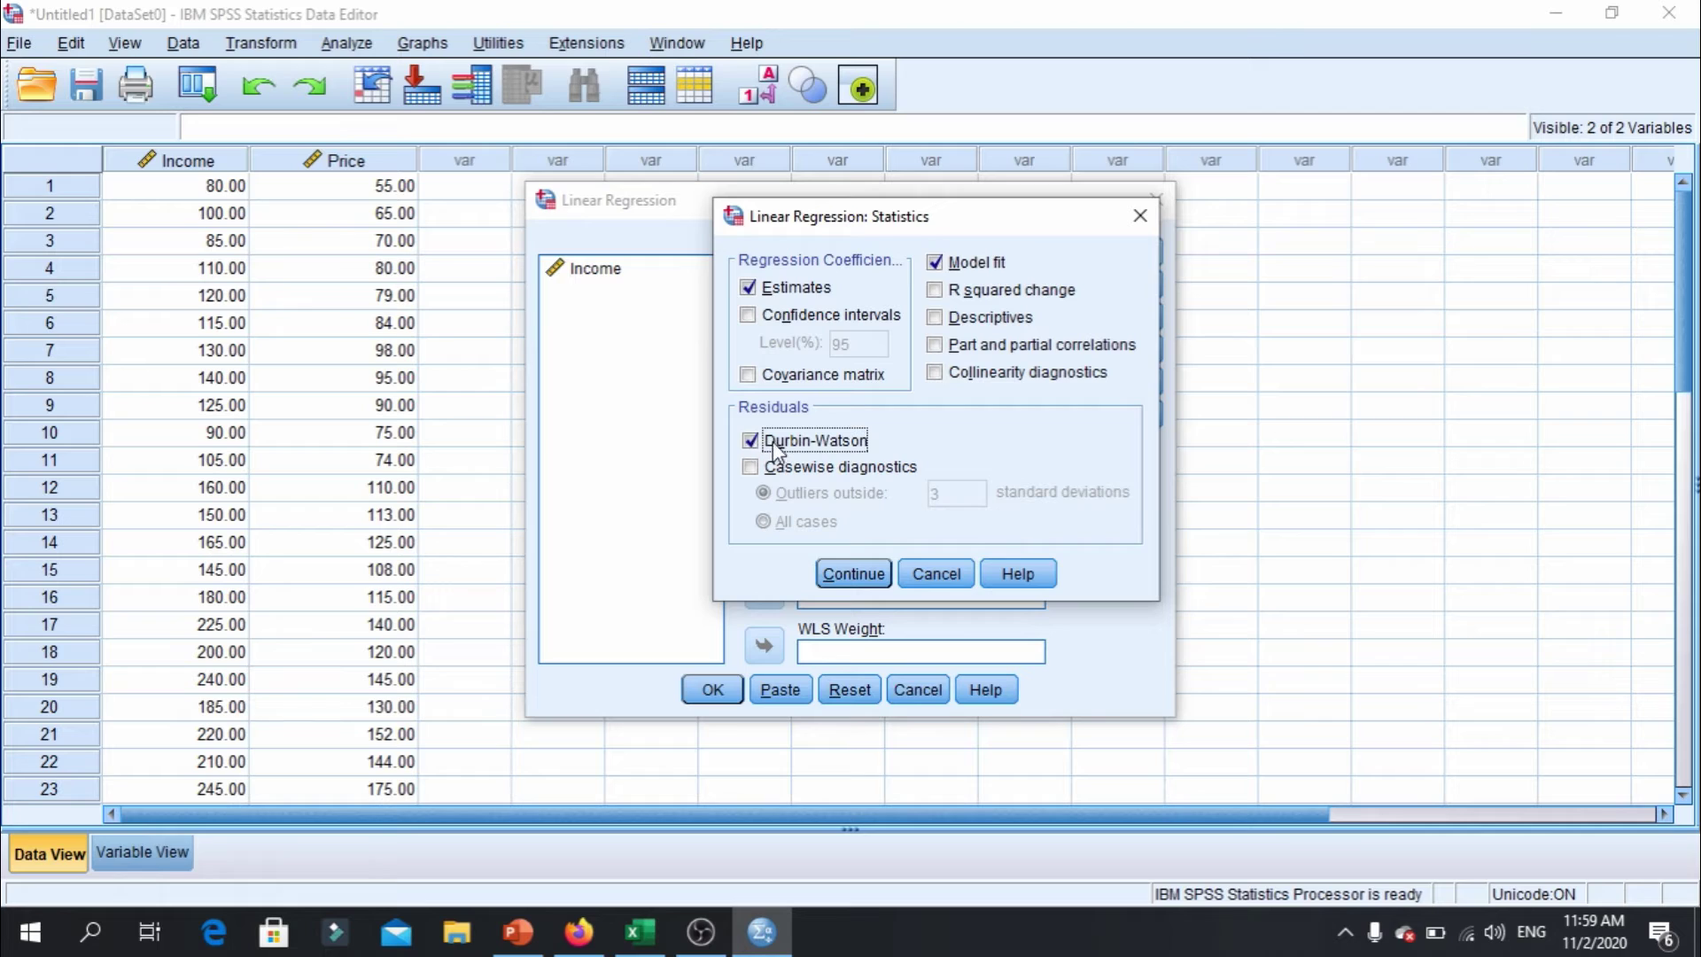
pyautogui.click(937, 376)
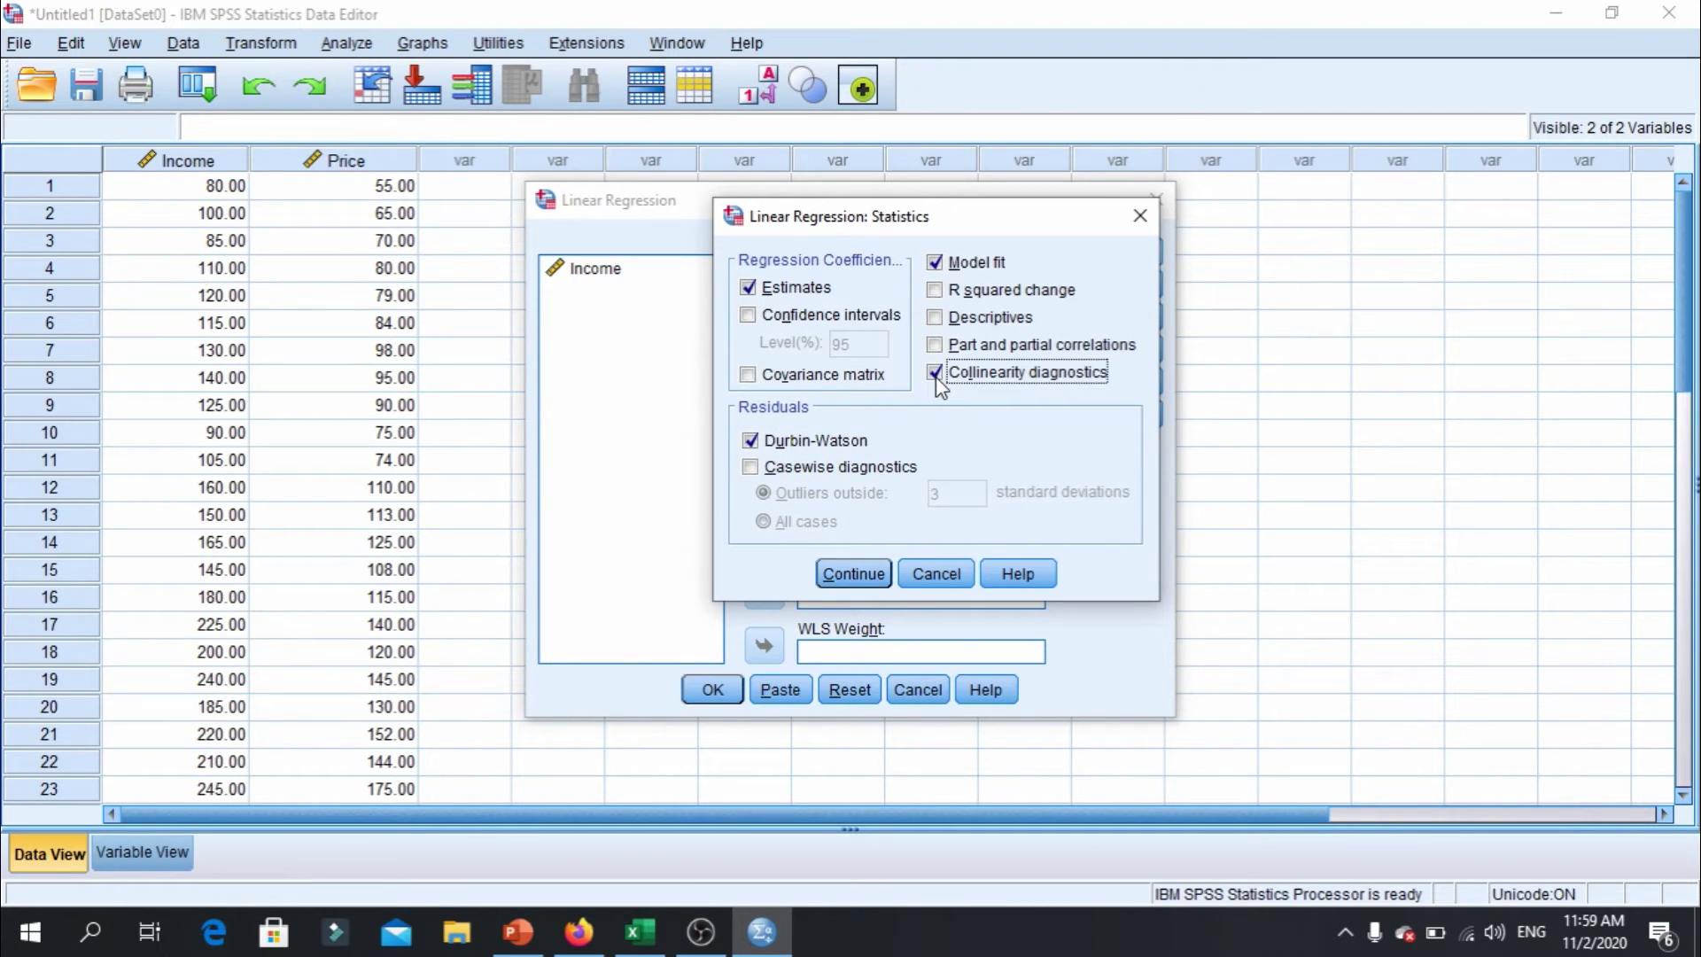
pyautogui.click(853, 574)
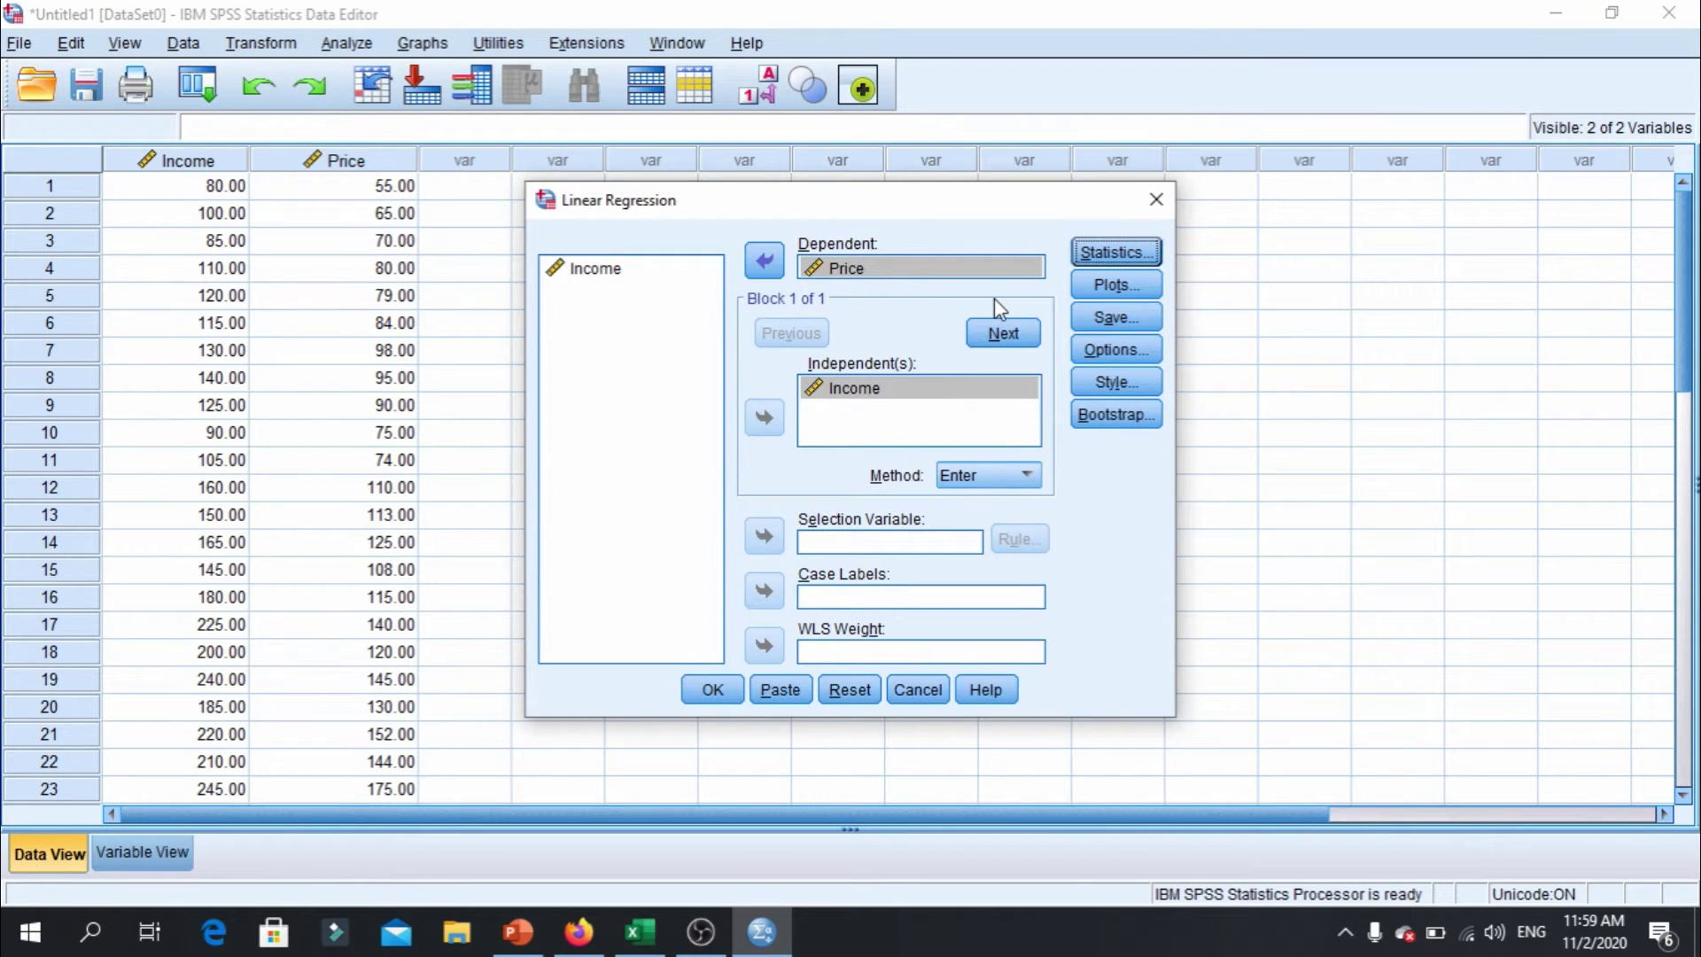
# Configure the regression's residual scatterplot with *ZPRED on the X axis and *SRESID on the Y axis.
pyautogui.click(1113, 284)
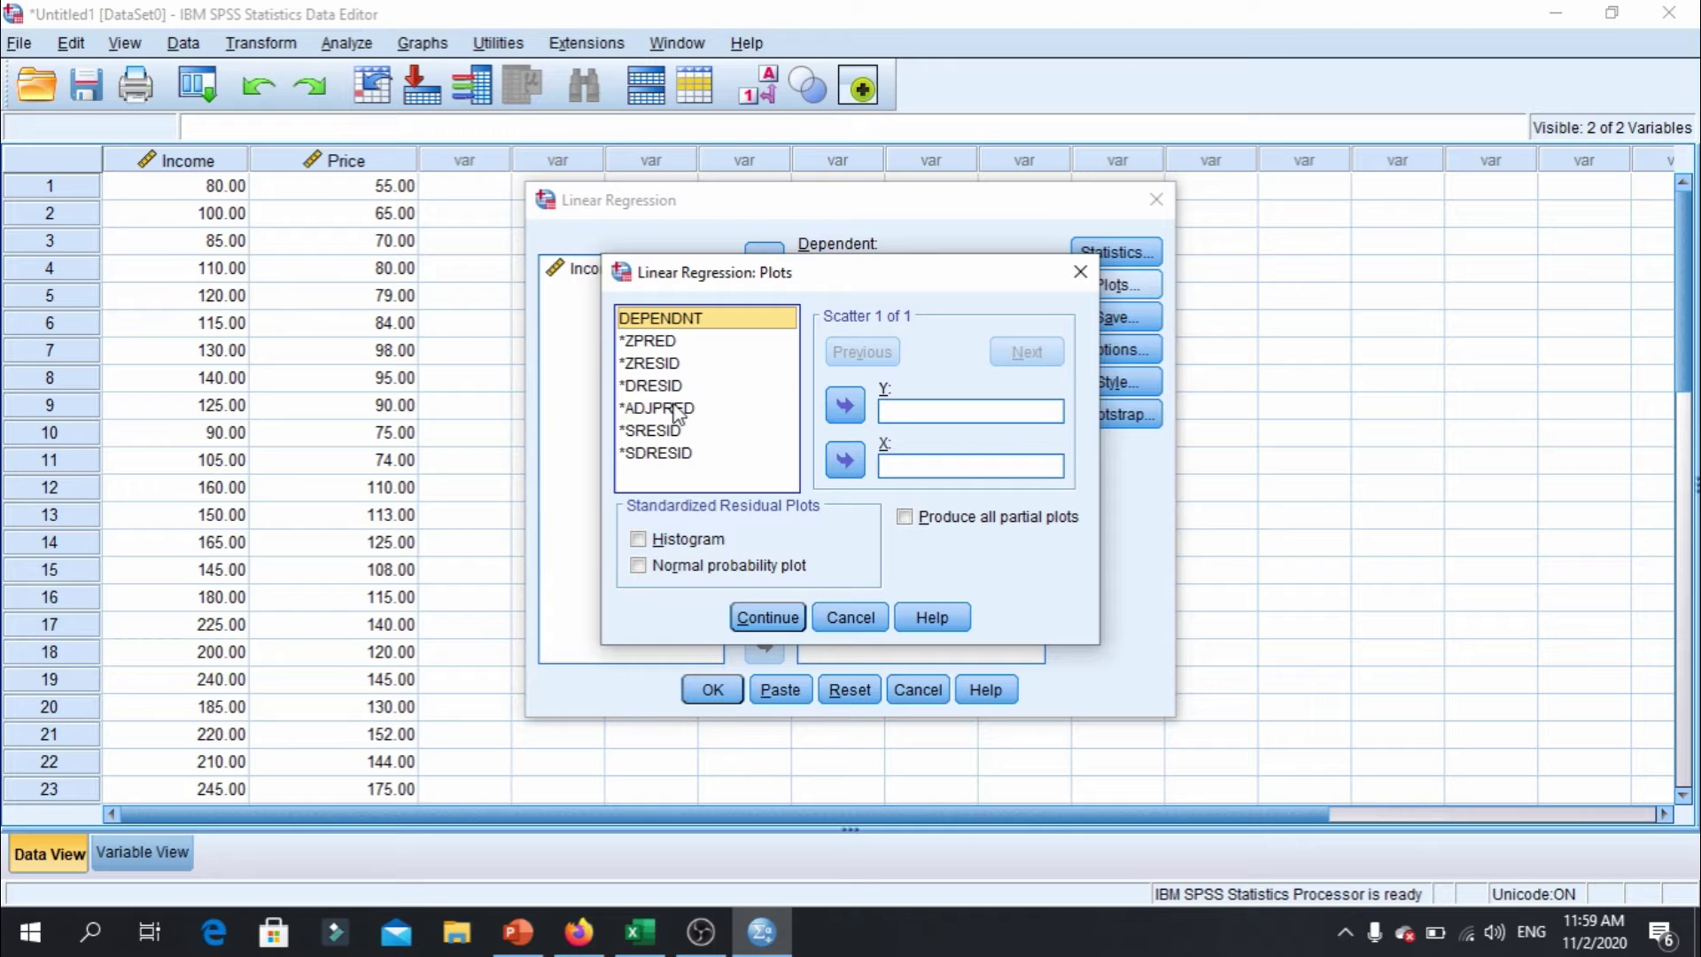
pyautogui.click(671, 343)
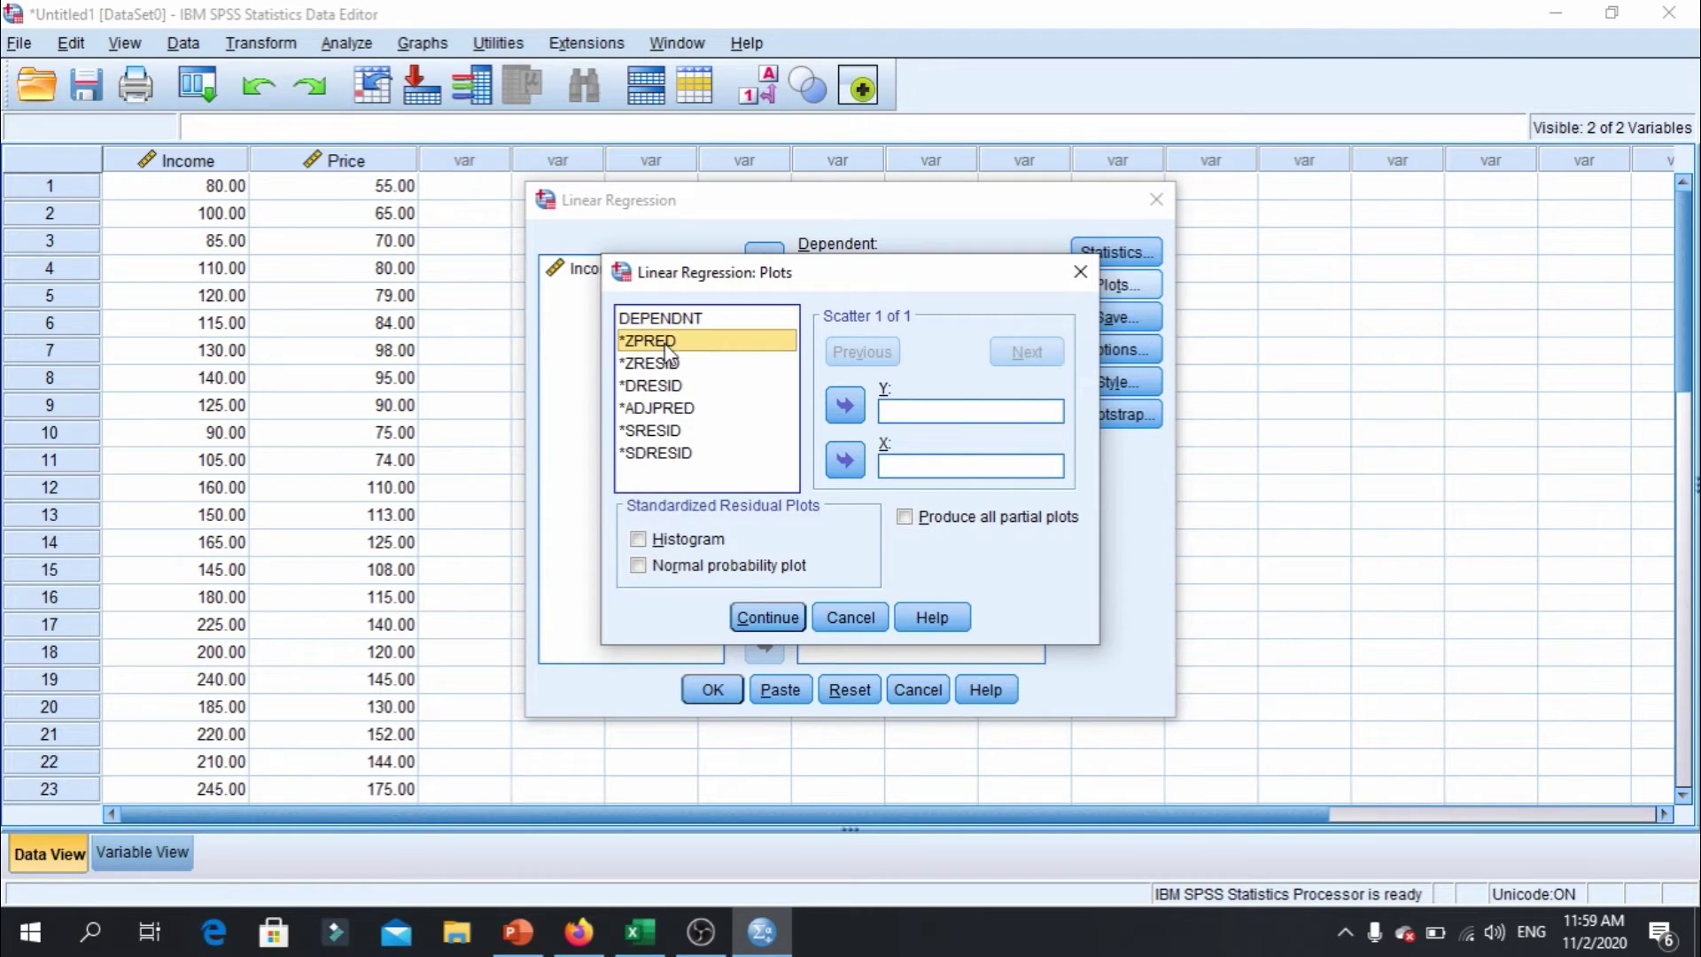
pyautogui.click(845, 461)
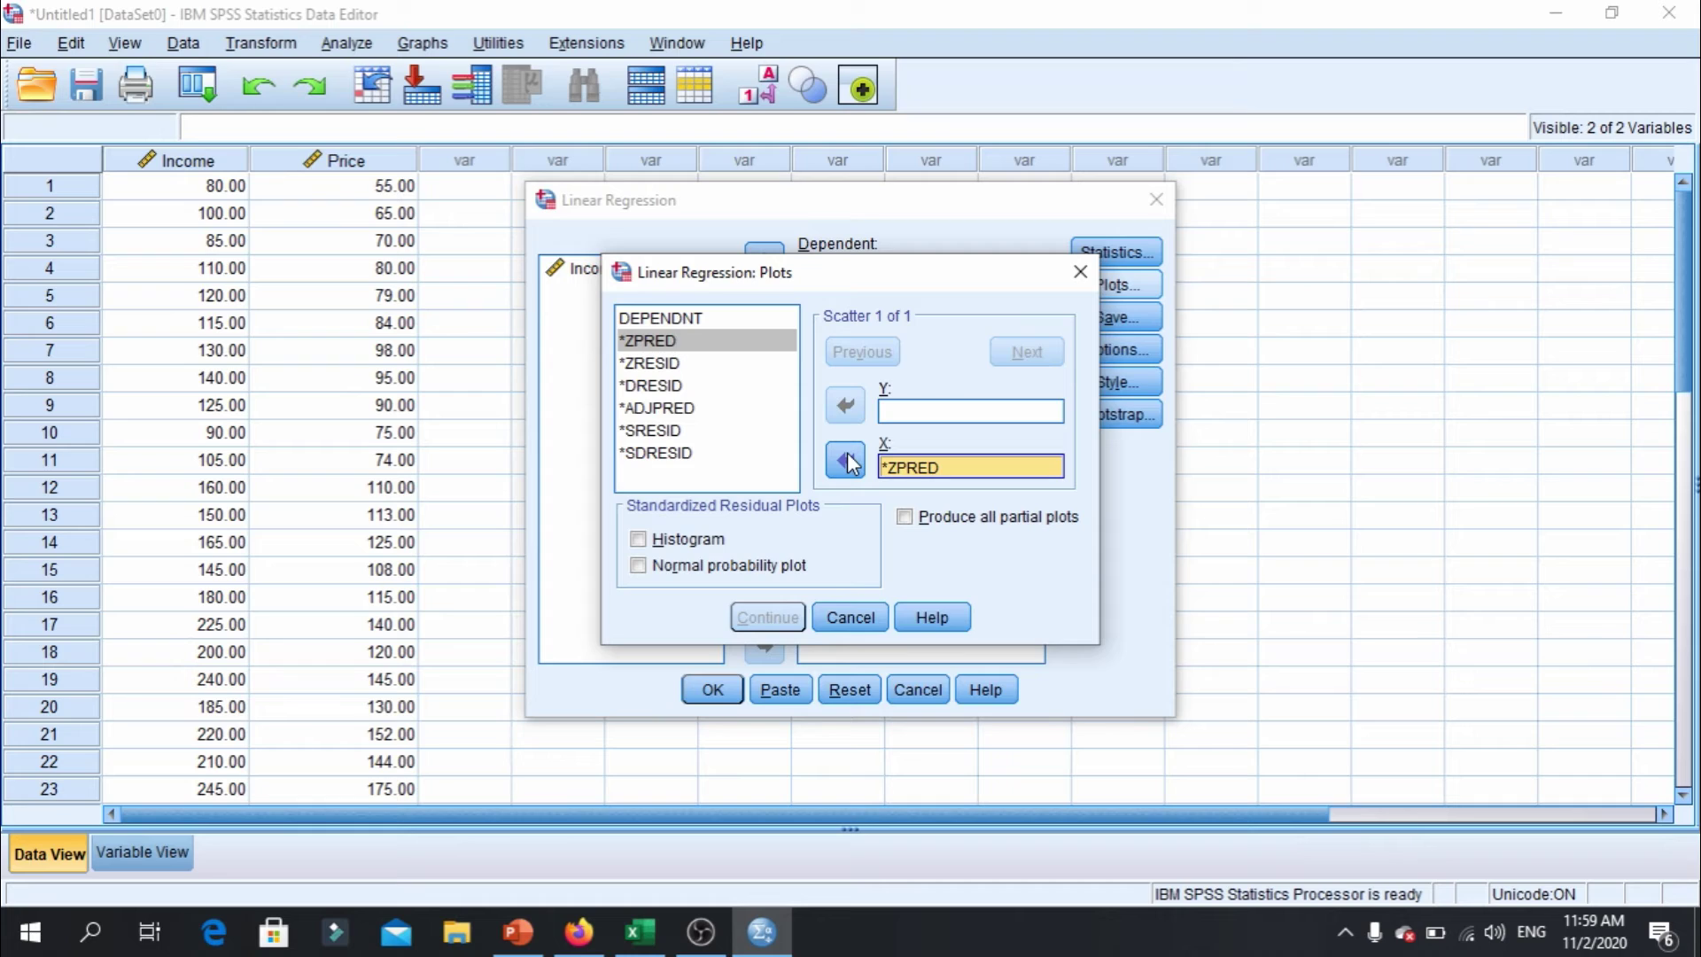
pyautogui.click(666, 431)
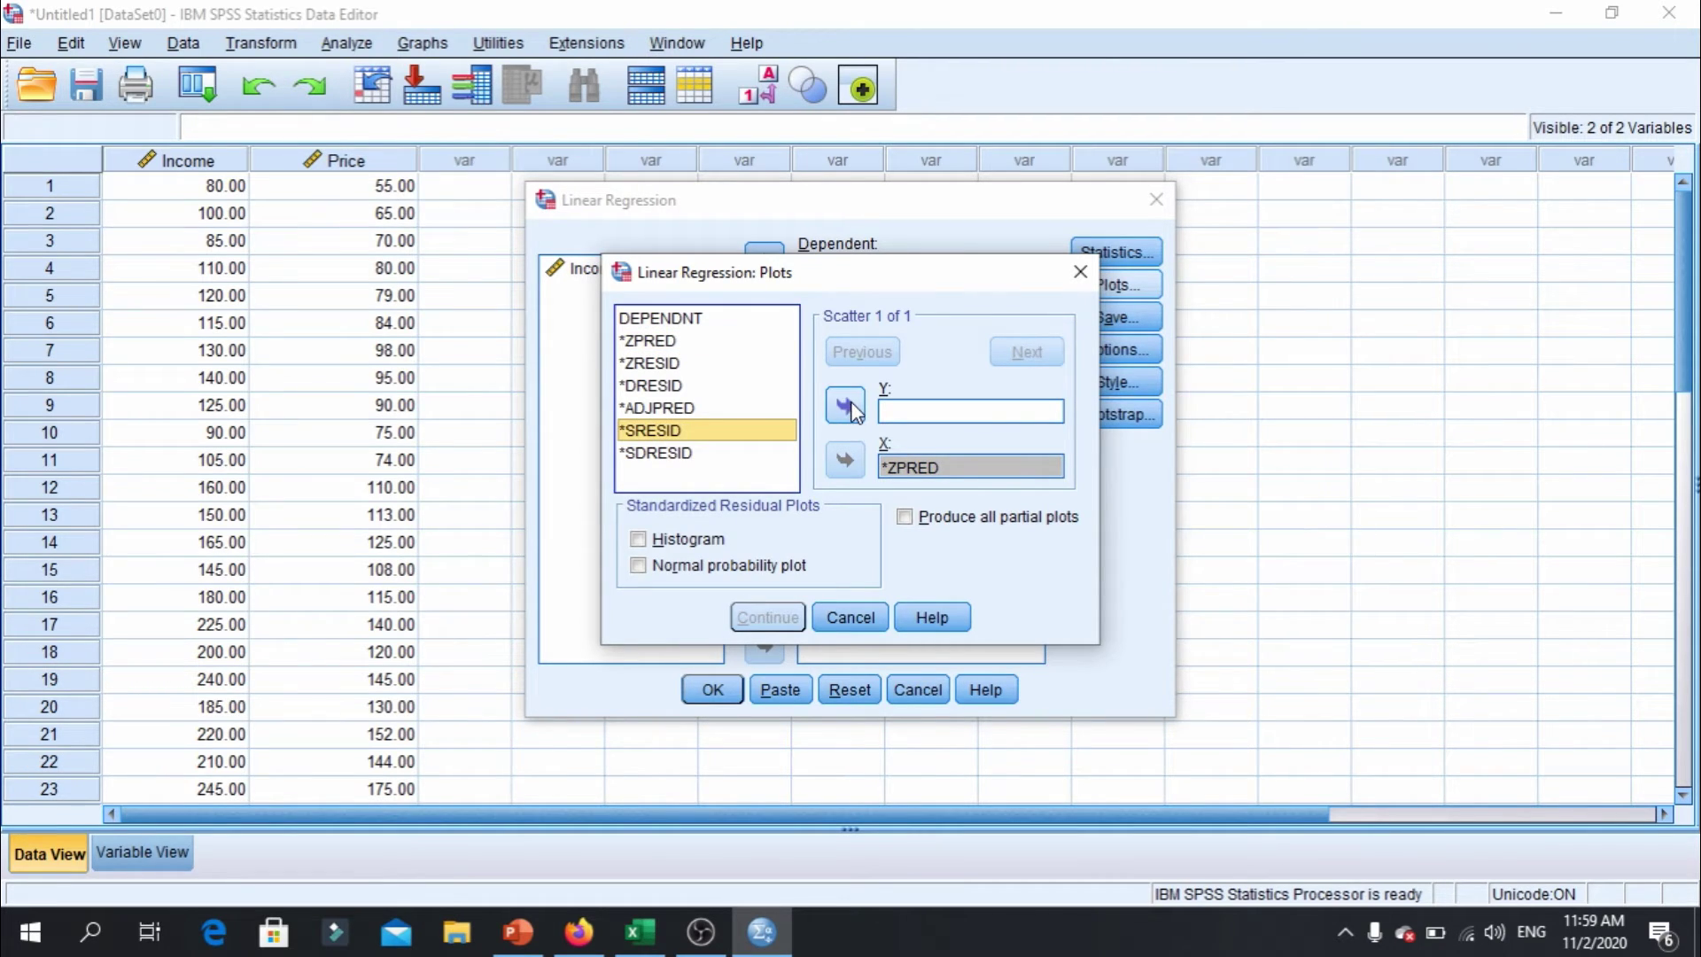
pyautogui.click(846, 407)
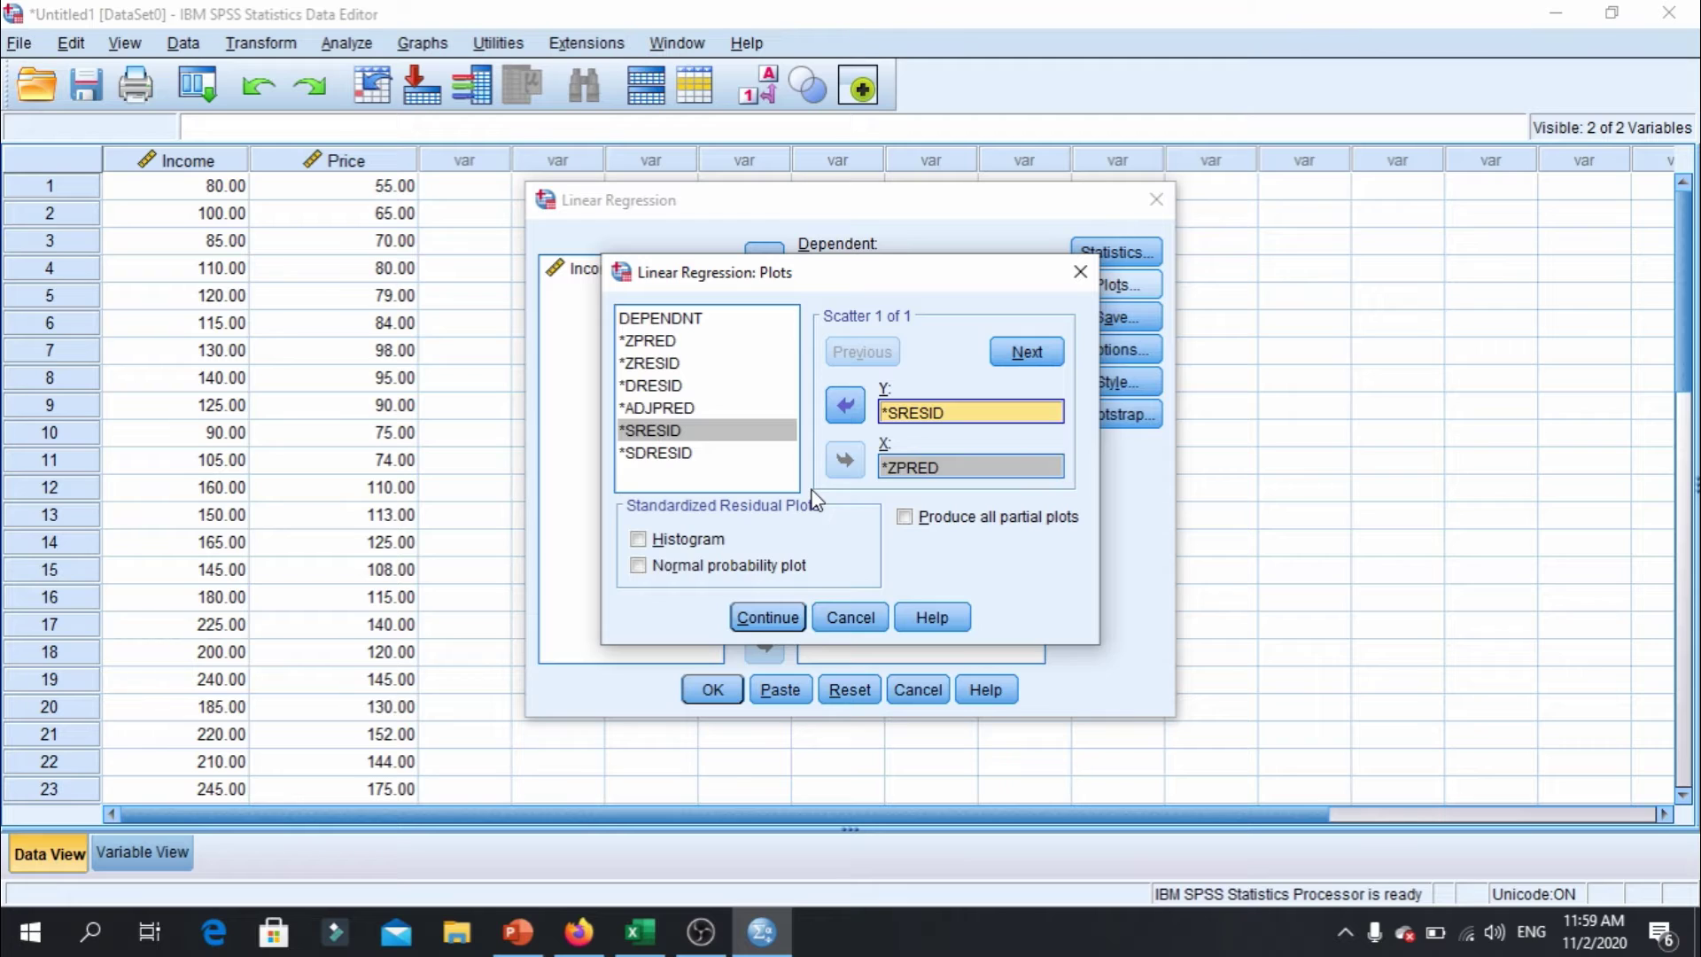
# Add the Histogram and Normal probability plot of standardized residuals, and run the linear regression.
pyautogui.click(641, 544)
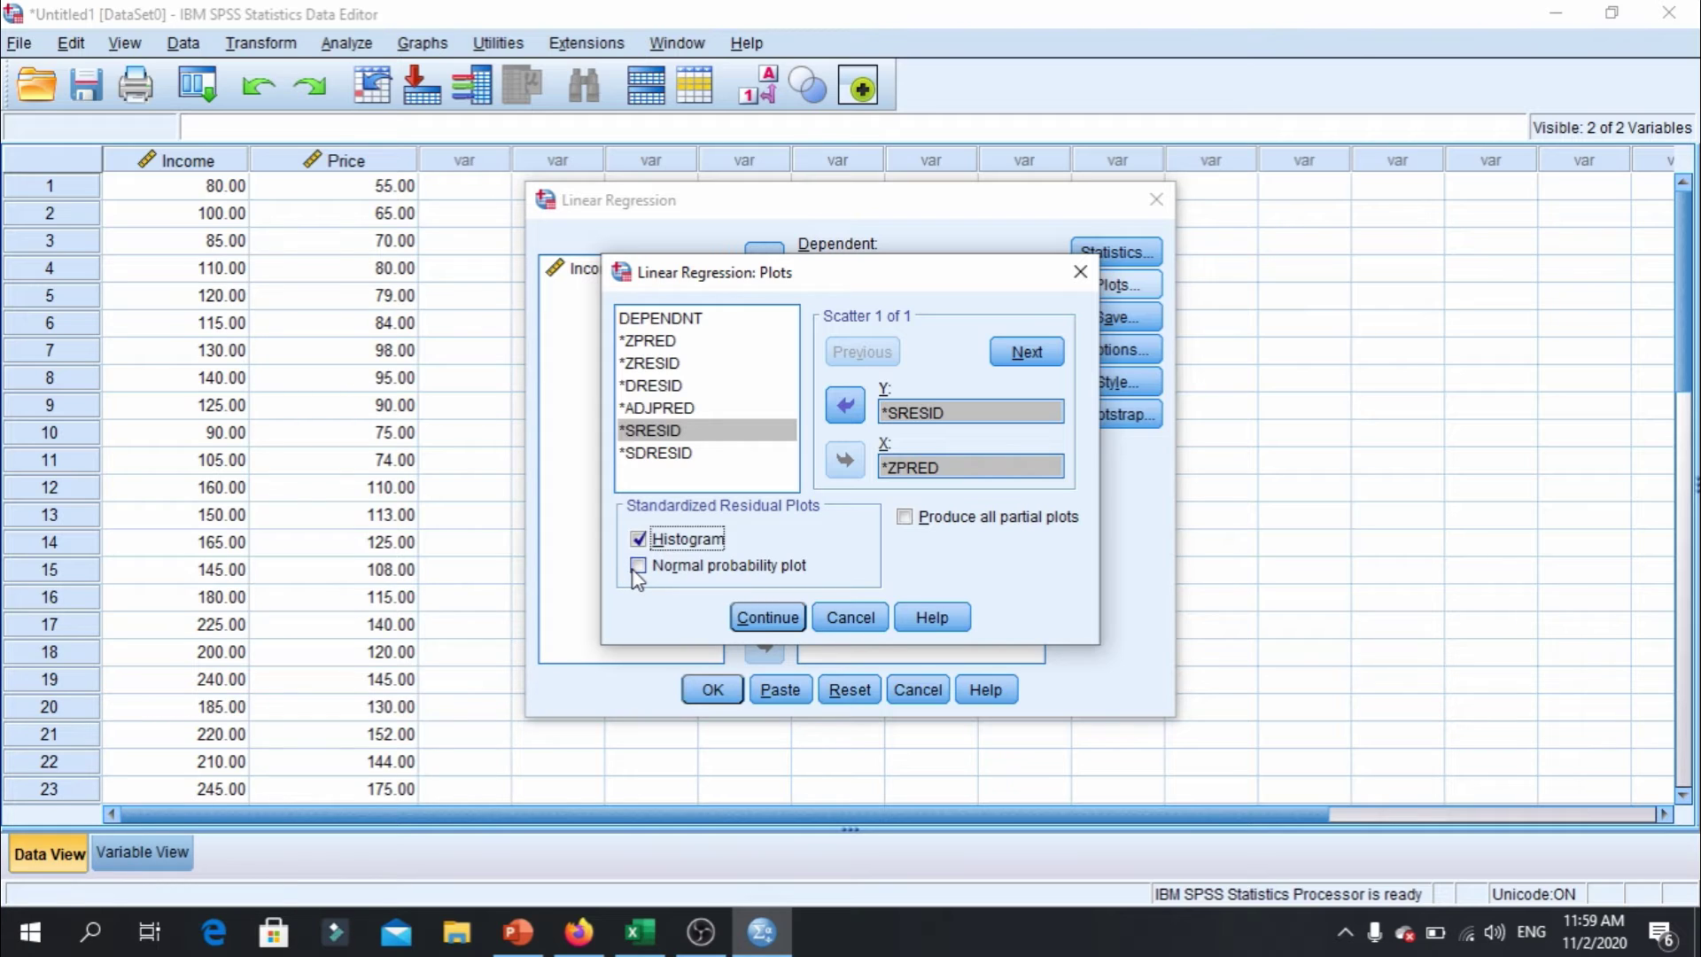
pyautogui.click(637, 567)
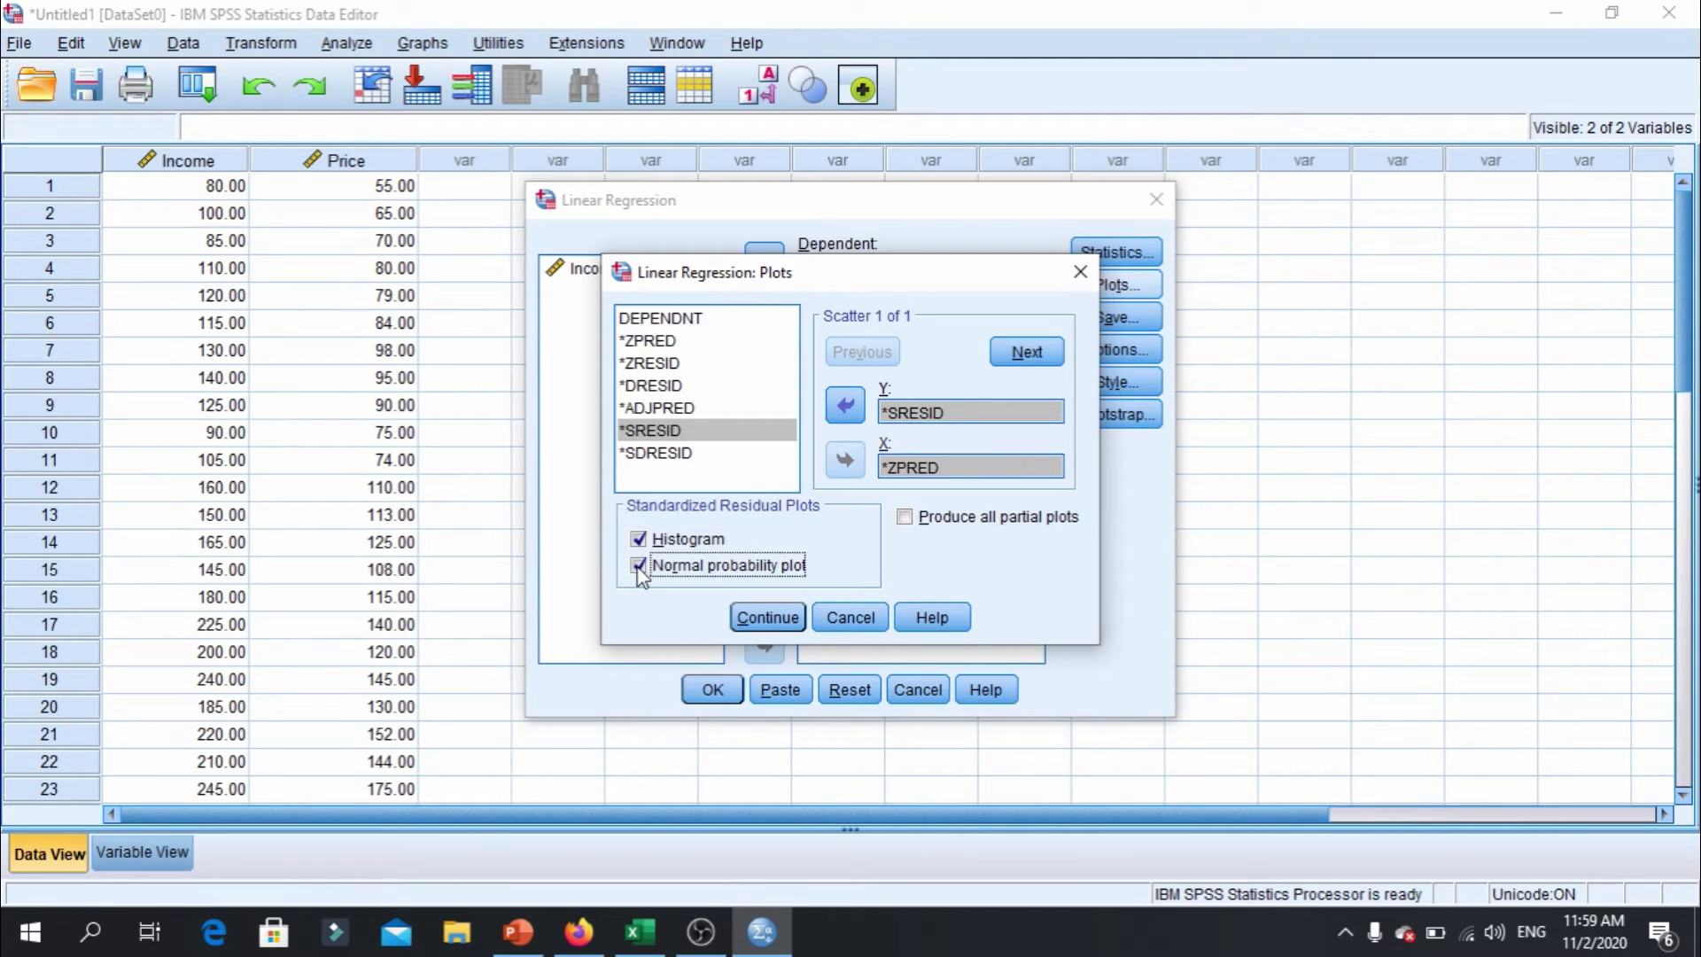
pyautogui.click(765, 617)
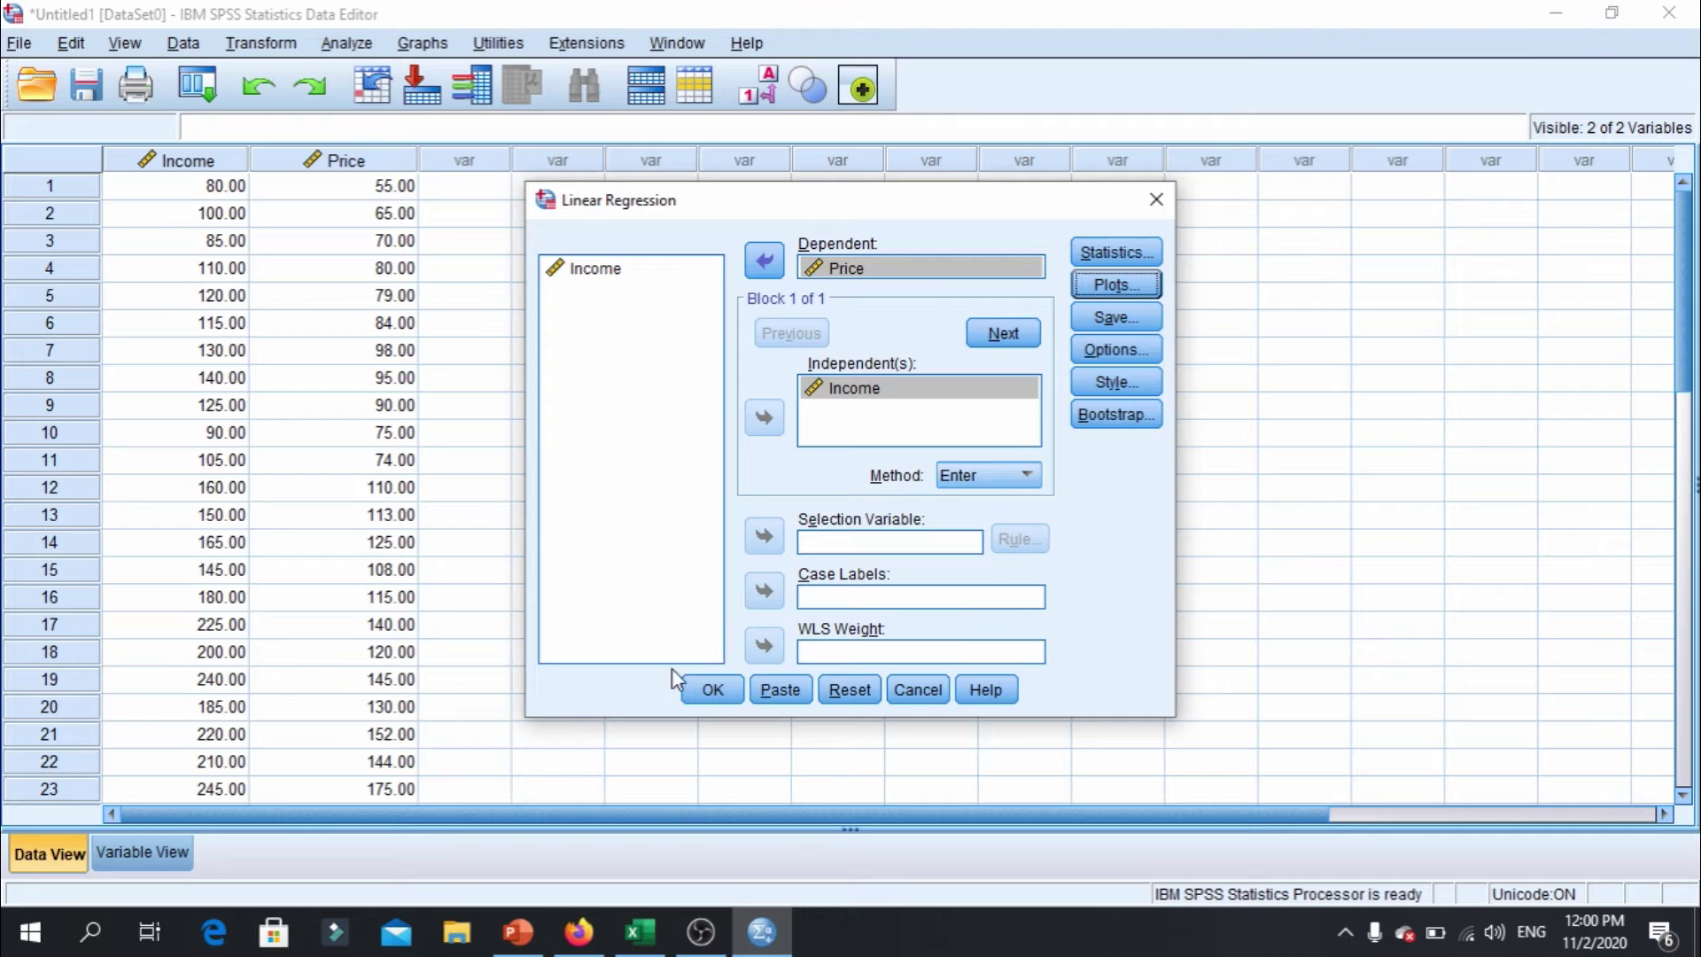
pyautogui.click(714, 690)
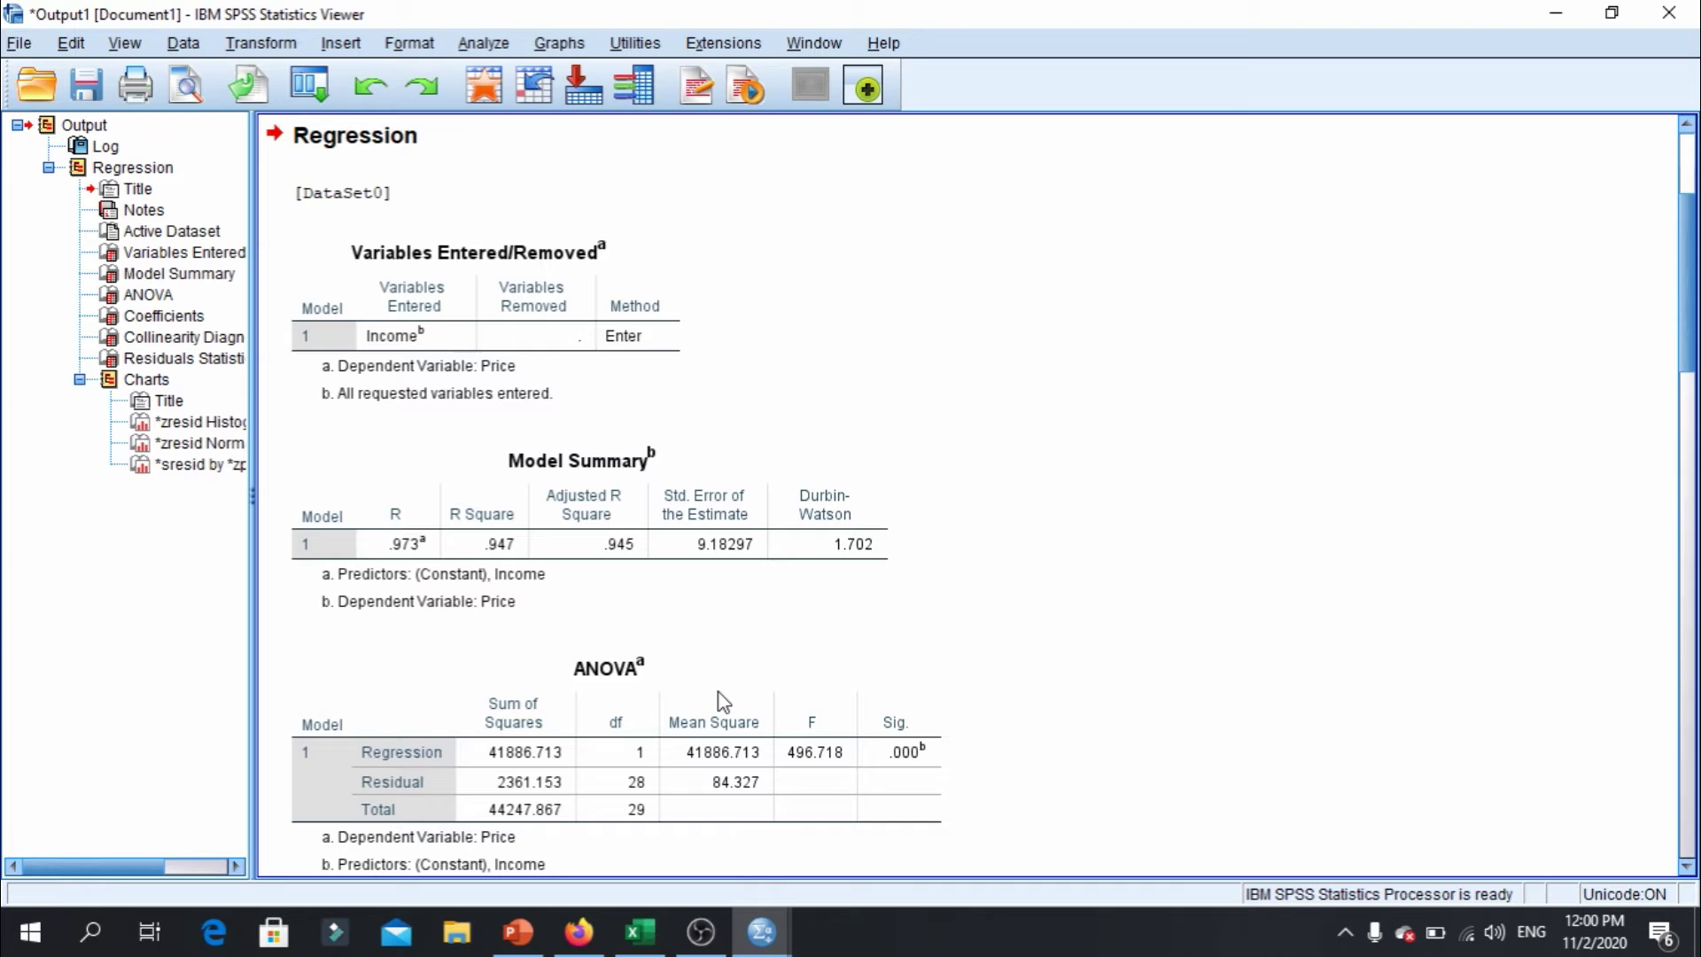
# Examine the regression output, from the model tables to the normal probability plot and the residual scatterplot.
pyautogui.scroll(-15, 809, 588)
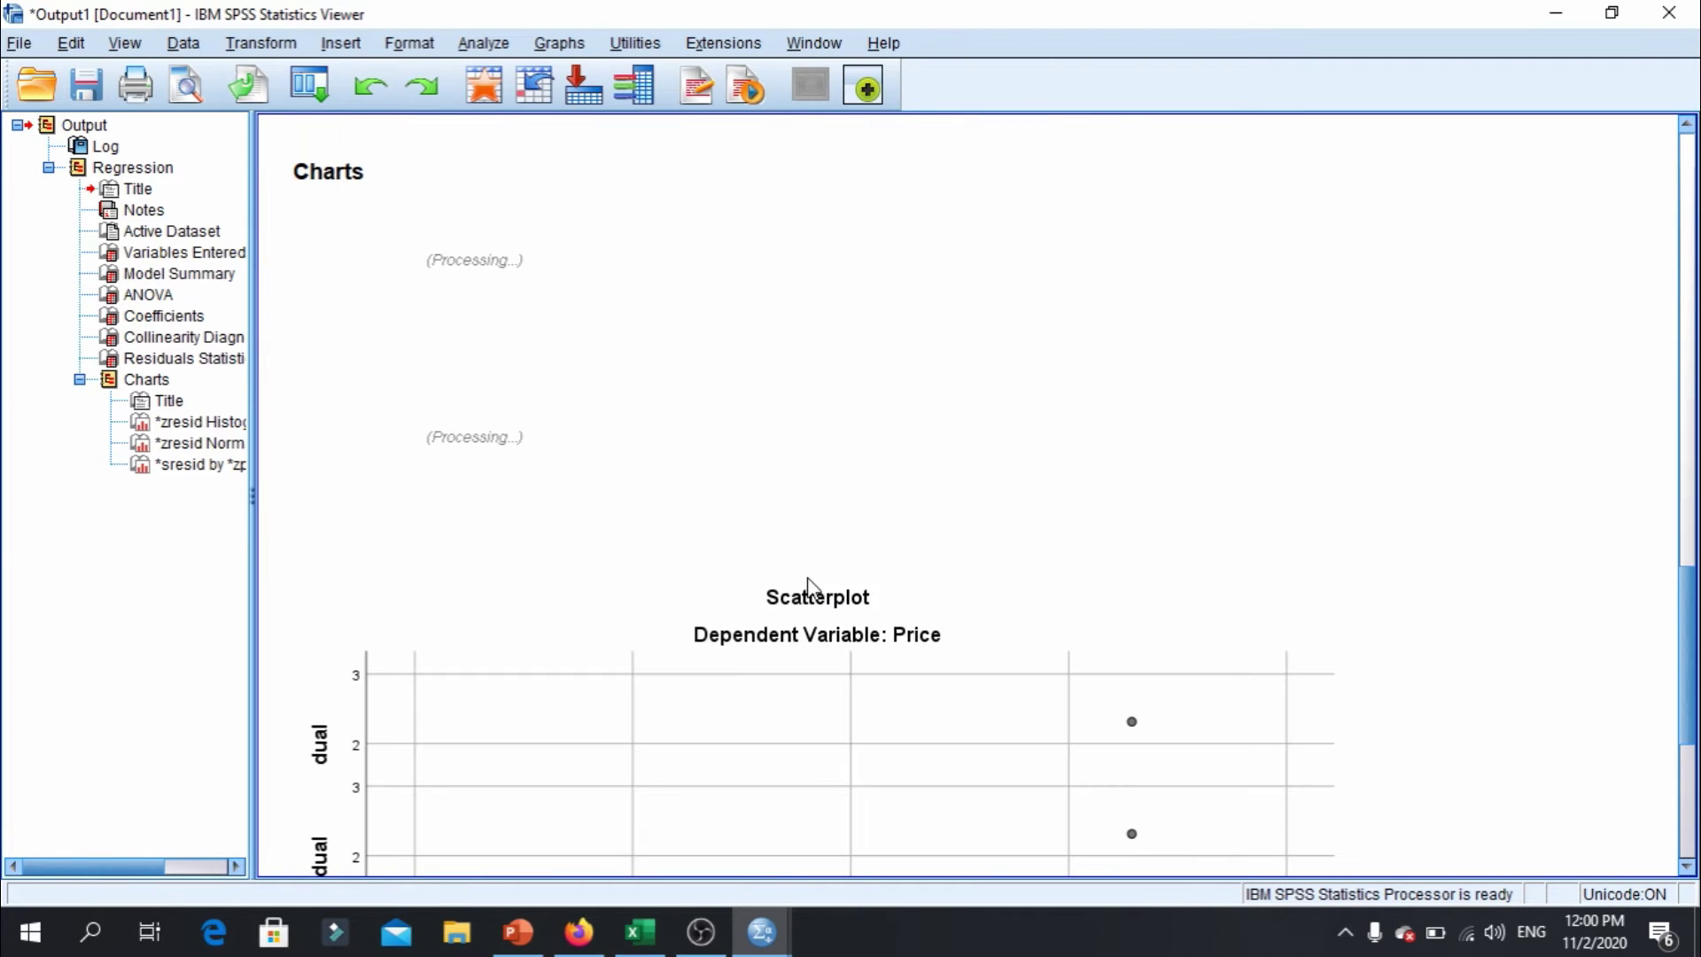
pyautogui.scroll(15, 808, 588)
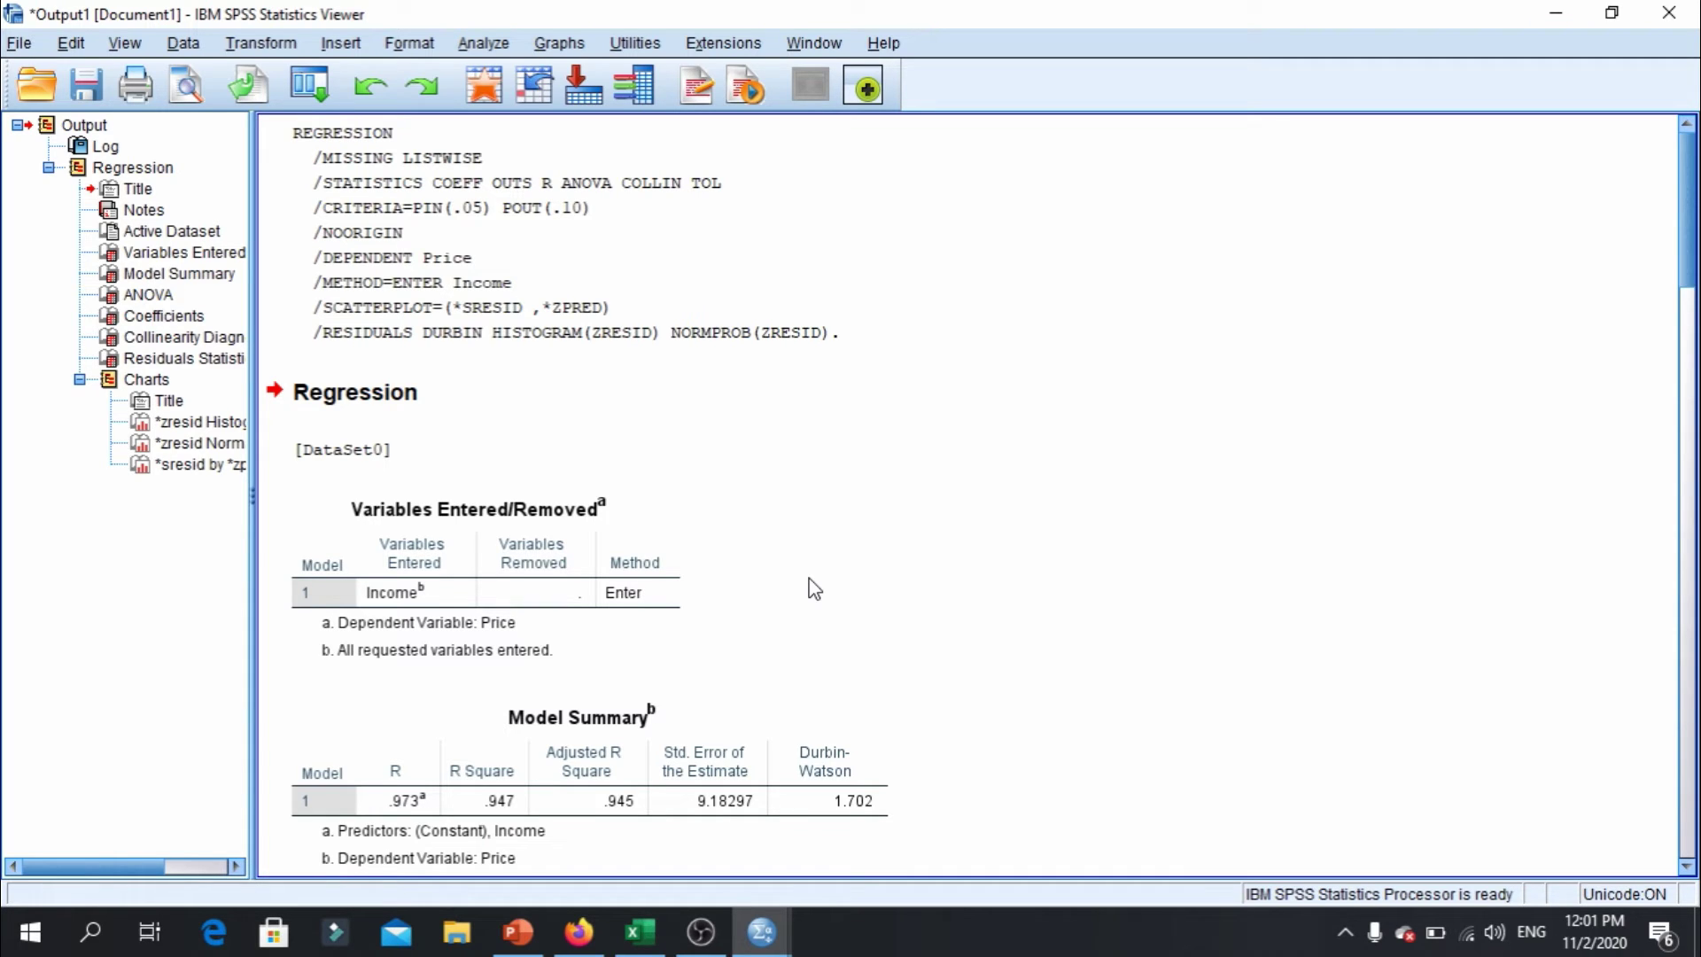
pyautogui.scroll(-20, 814, 588)
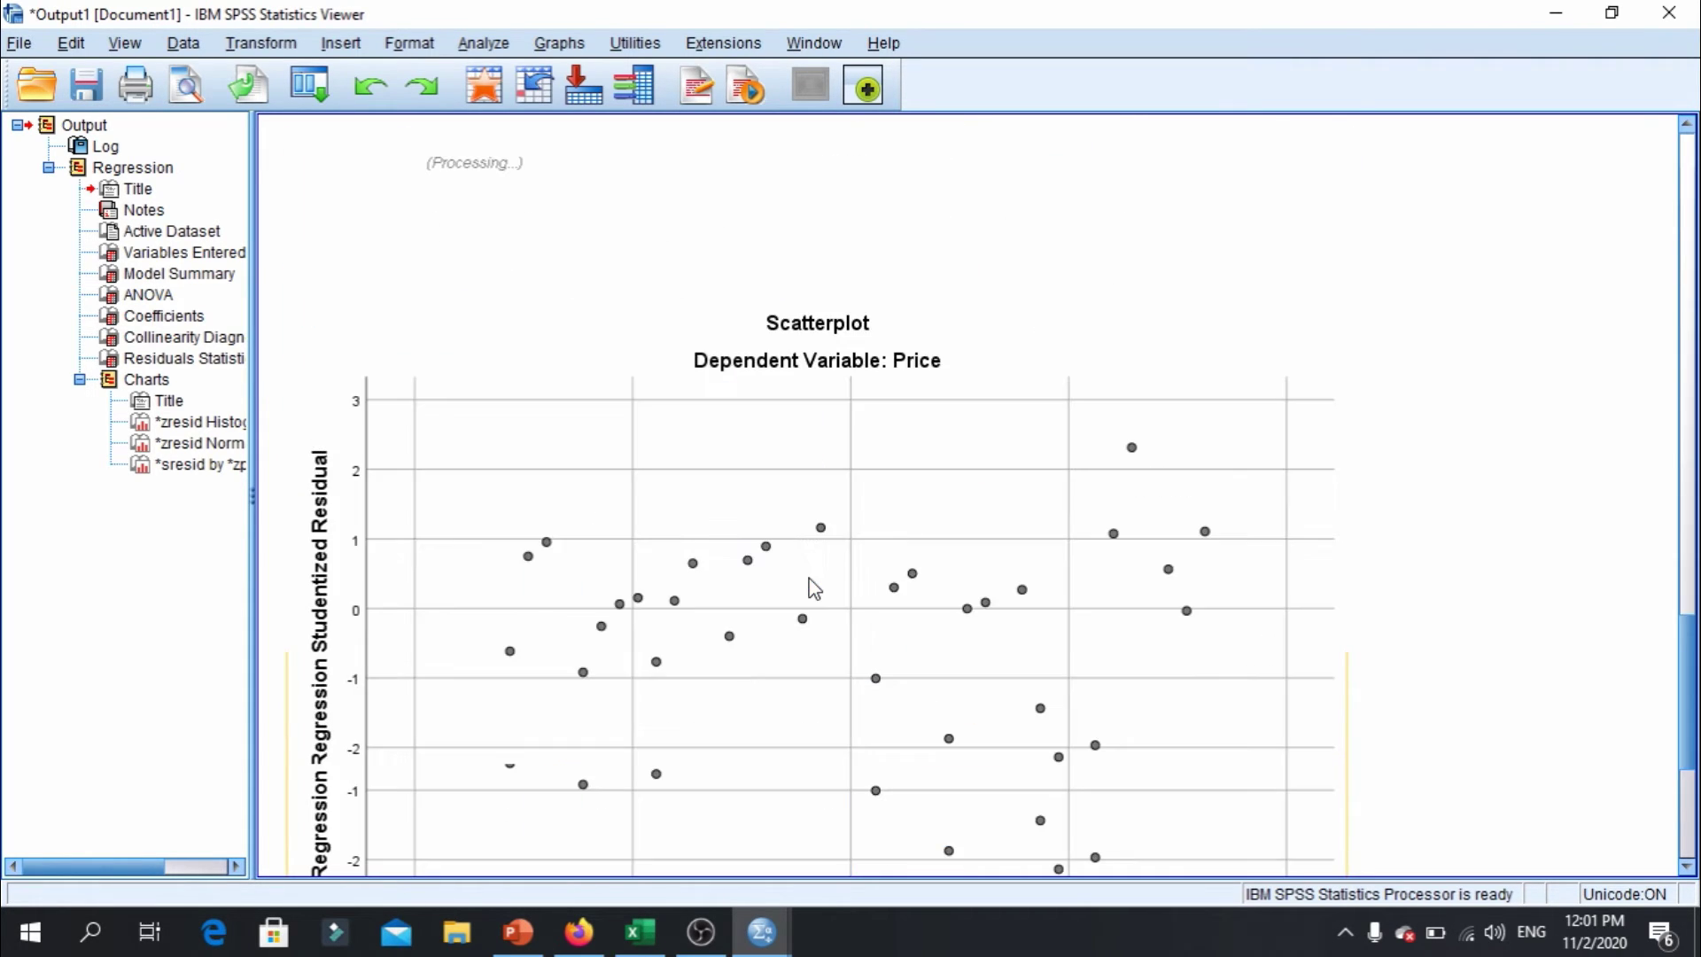
pyautogui.scroll(5, 814, 588)
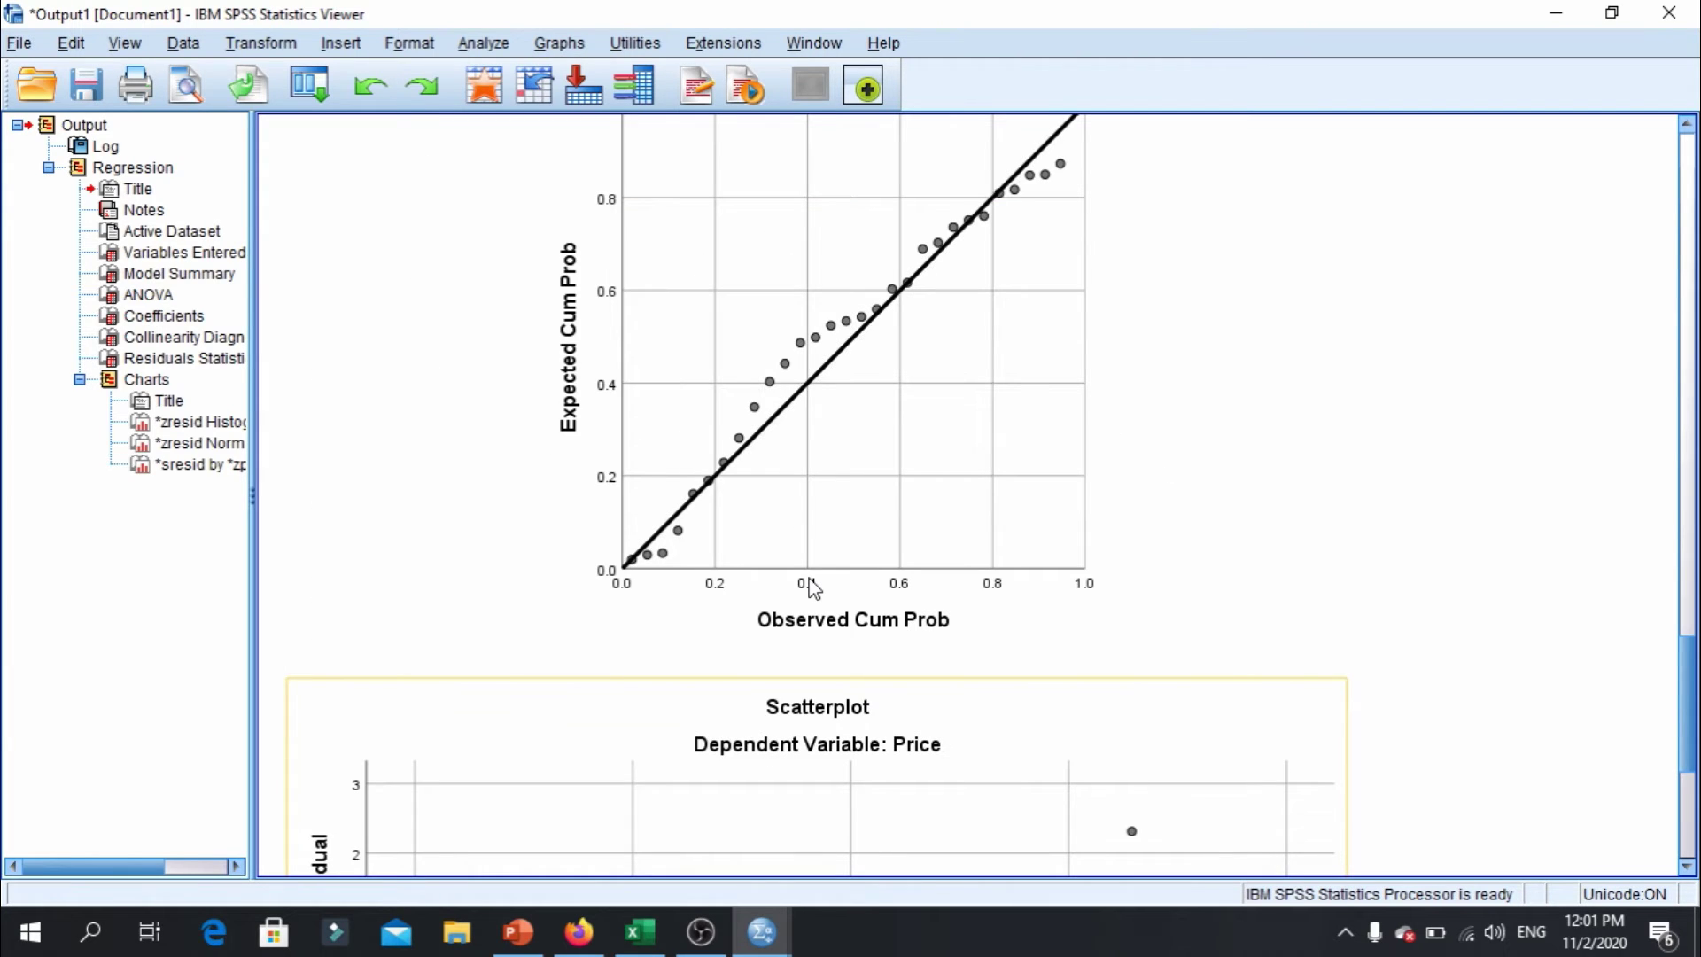
pyautogui.scroll(-6, 814, 588)
pyautogui.hotkey('ctrl', 'Home')
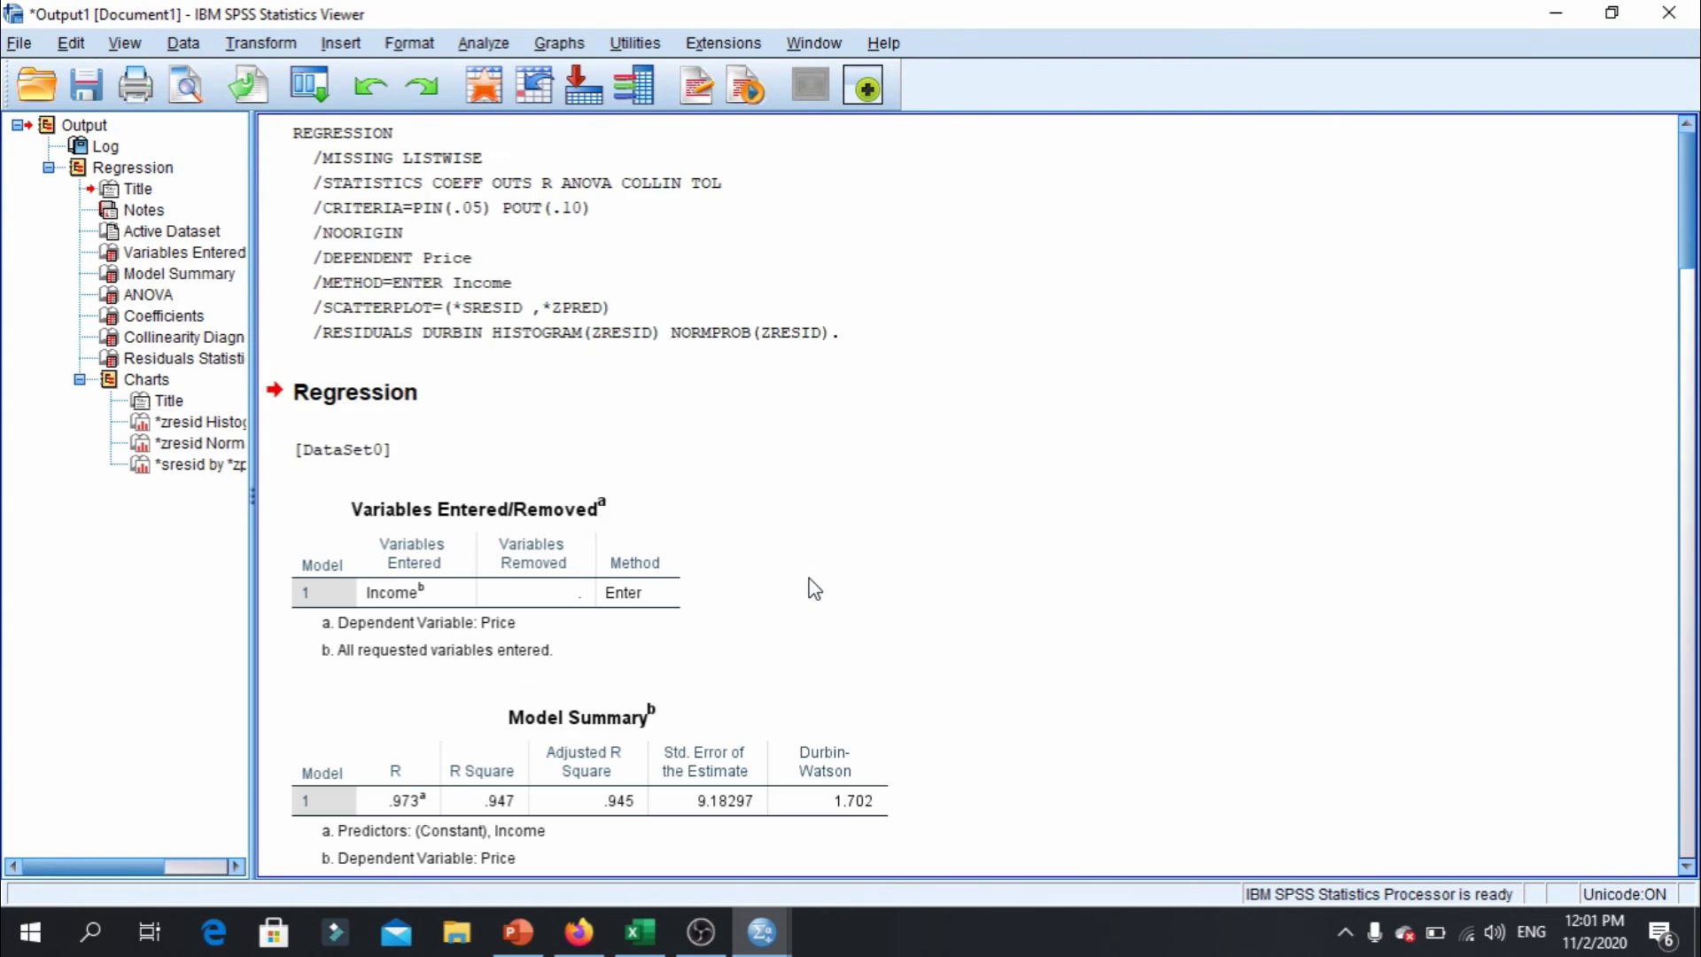
pyautogui.scroll(-15, 680, 546)
pyautogui.scroll(15, 679, 546)
# Minimize the SPSS windows, switch to PowerPoint and view slide 5 with the regression tables full screen.
pyautogui.click(1555, 13)
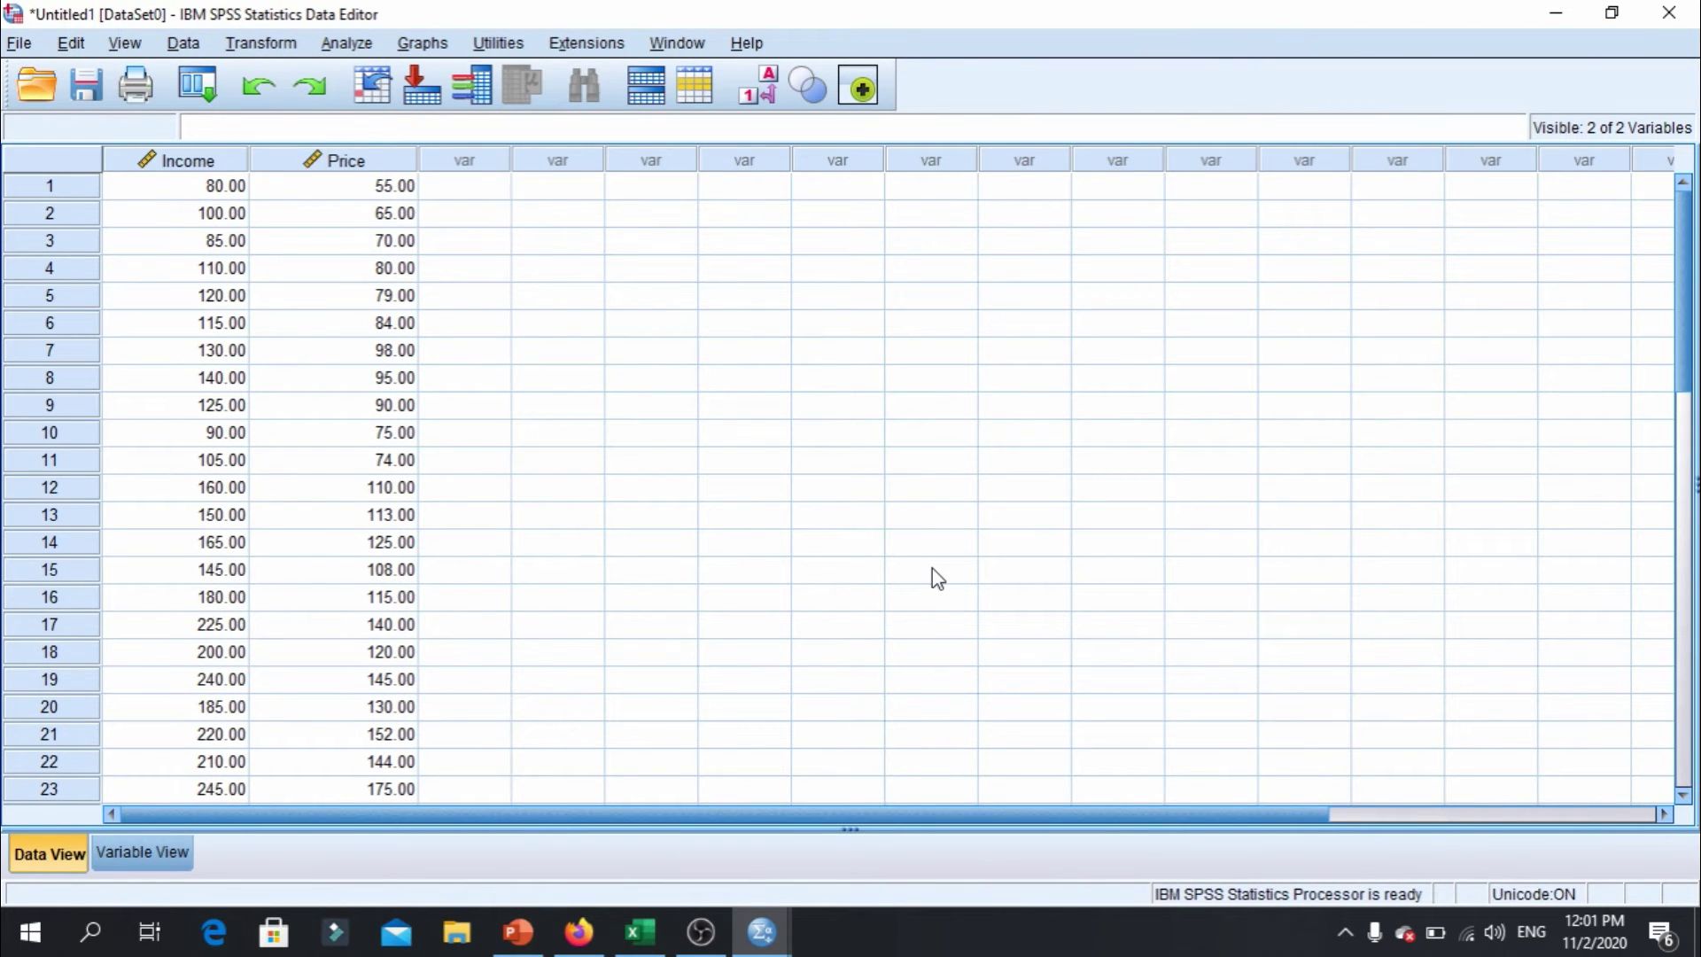
pyautogui.click(1561, 18)
pyautogui.click(512, 939)
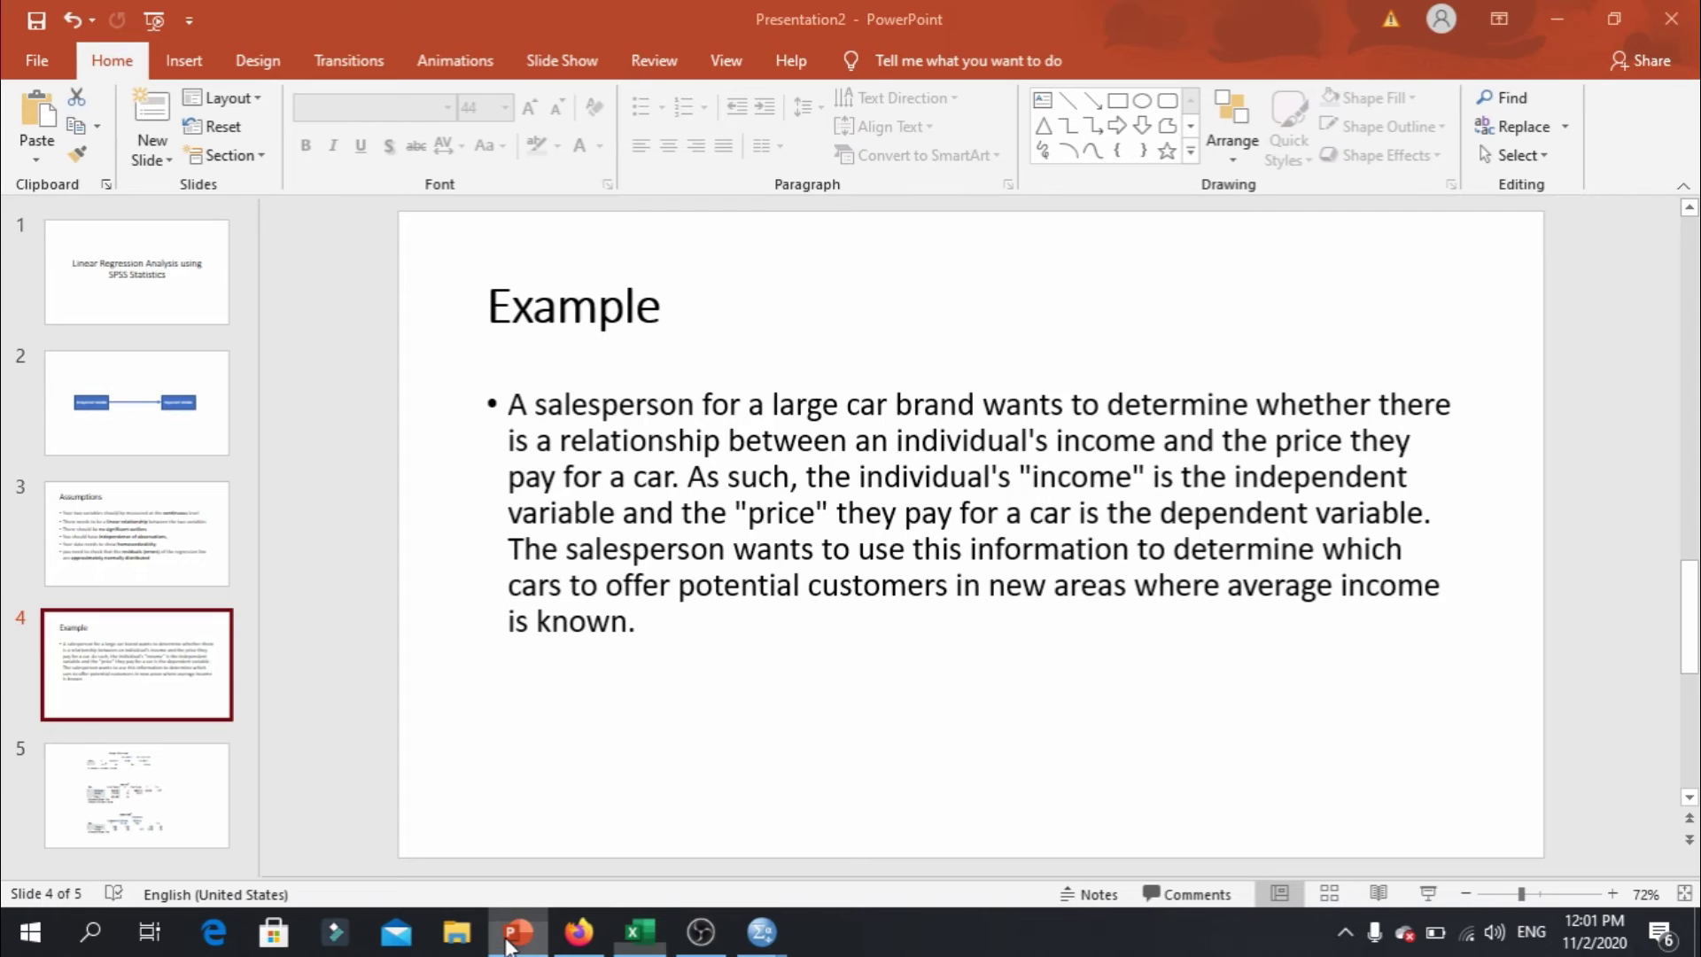
pyautogui.click(112, 800)
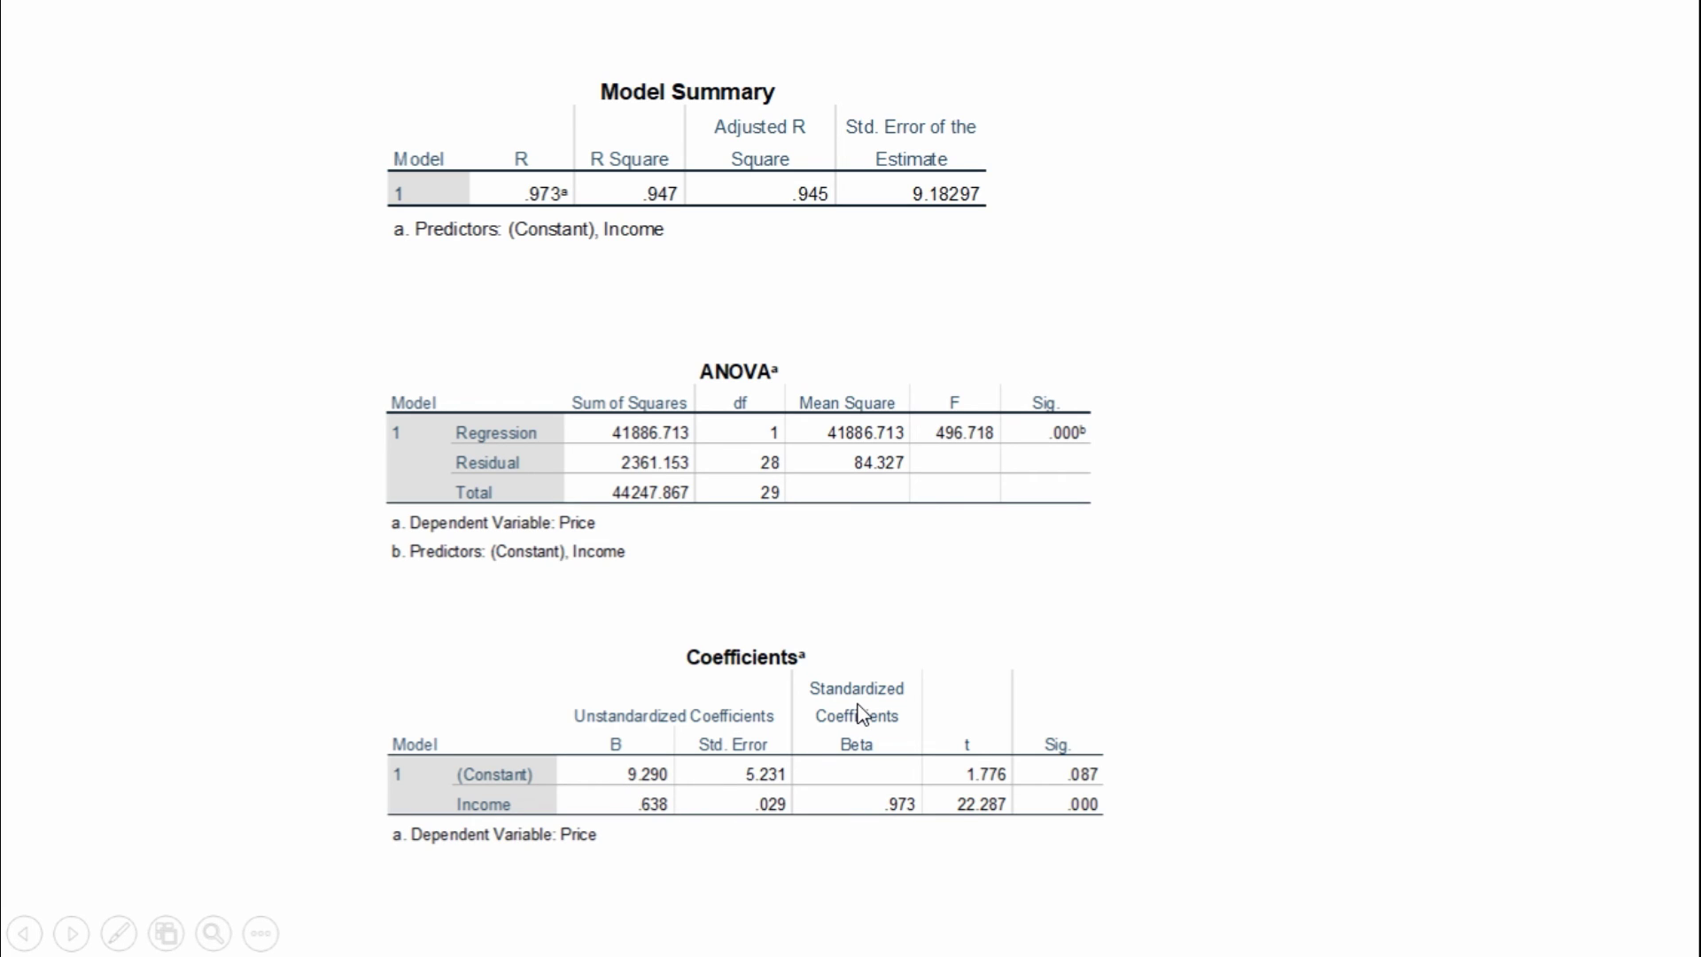
pyautogui.press('Escape')
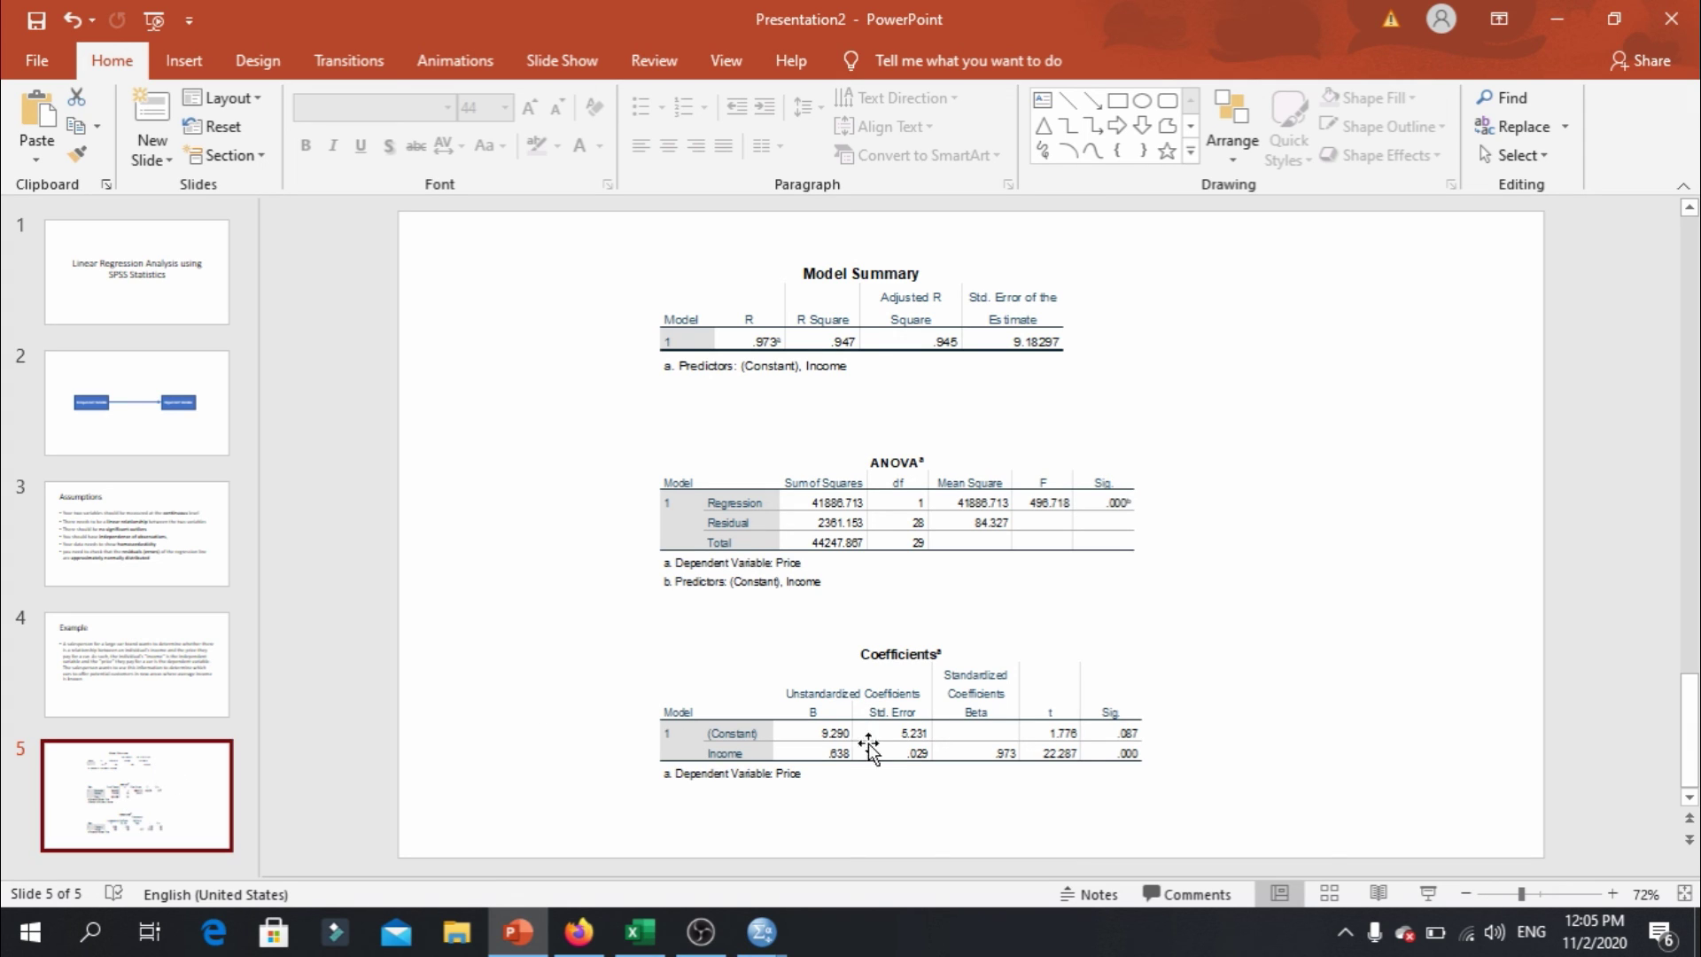
# Copy the Coefficients table from slide 5 onto a new slide after it and place the table in the slide's upper part.
pyautogui.click(1048, 774)
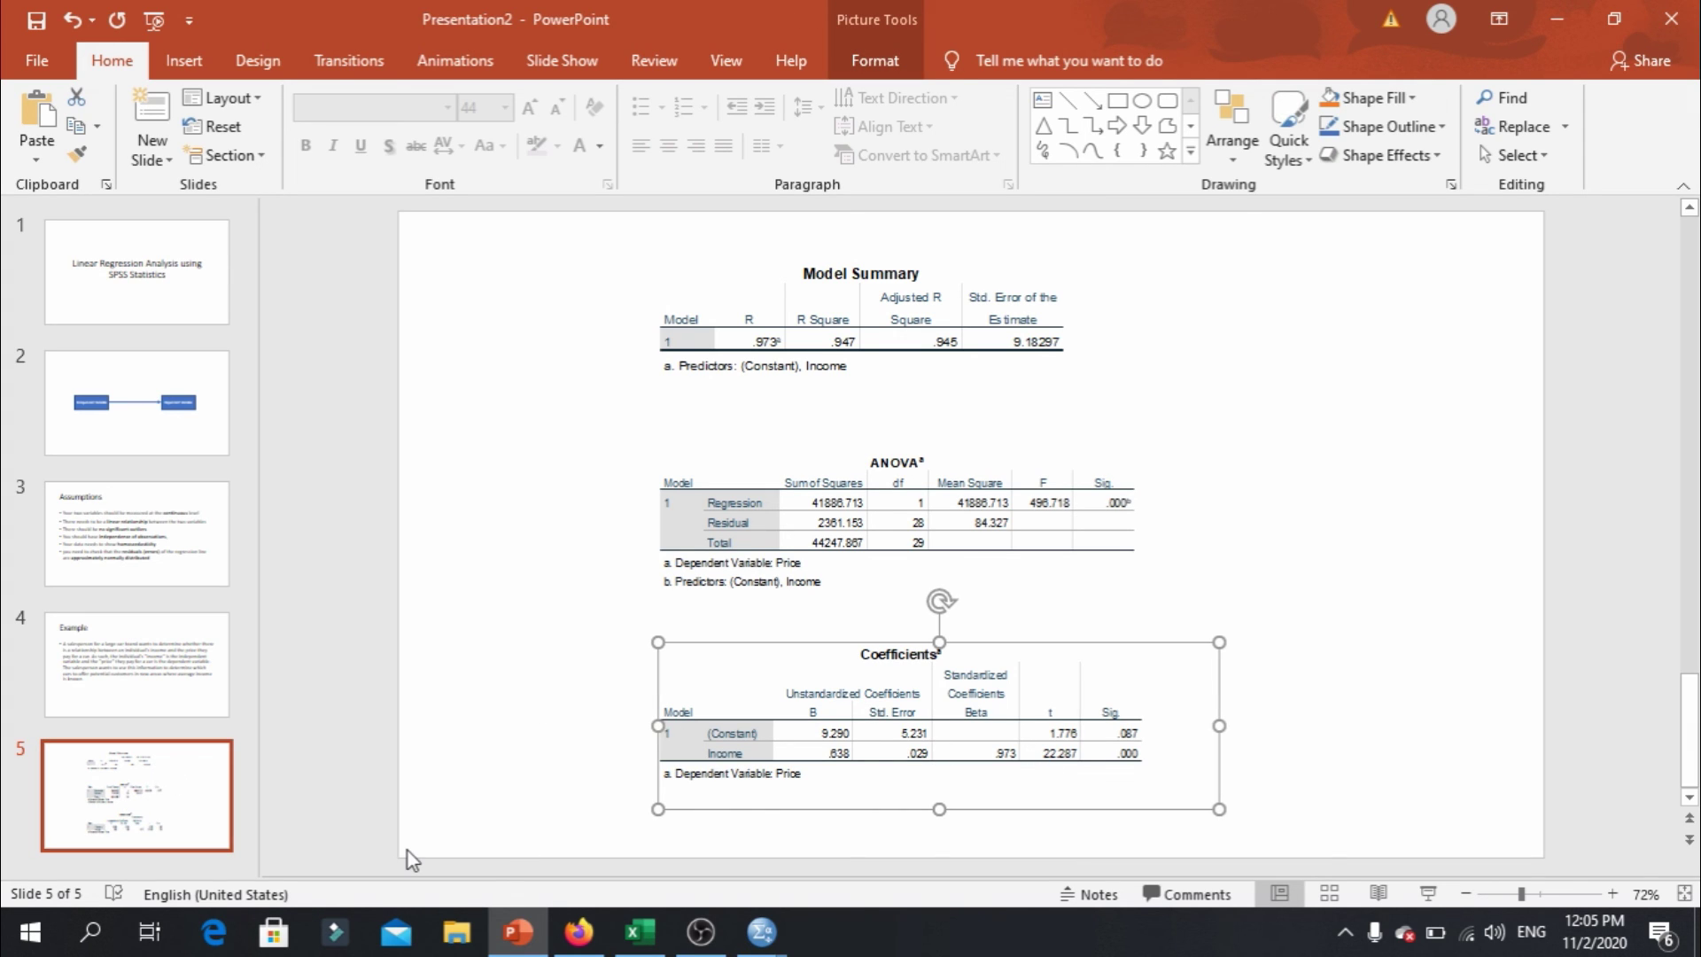
pyautogui.hotkey('ctrl', 'm')
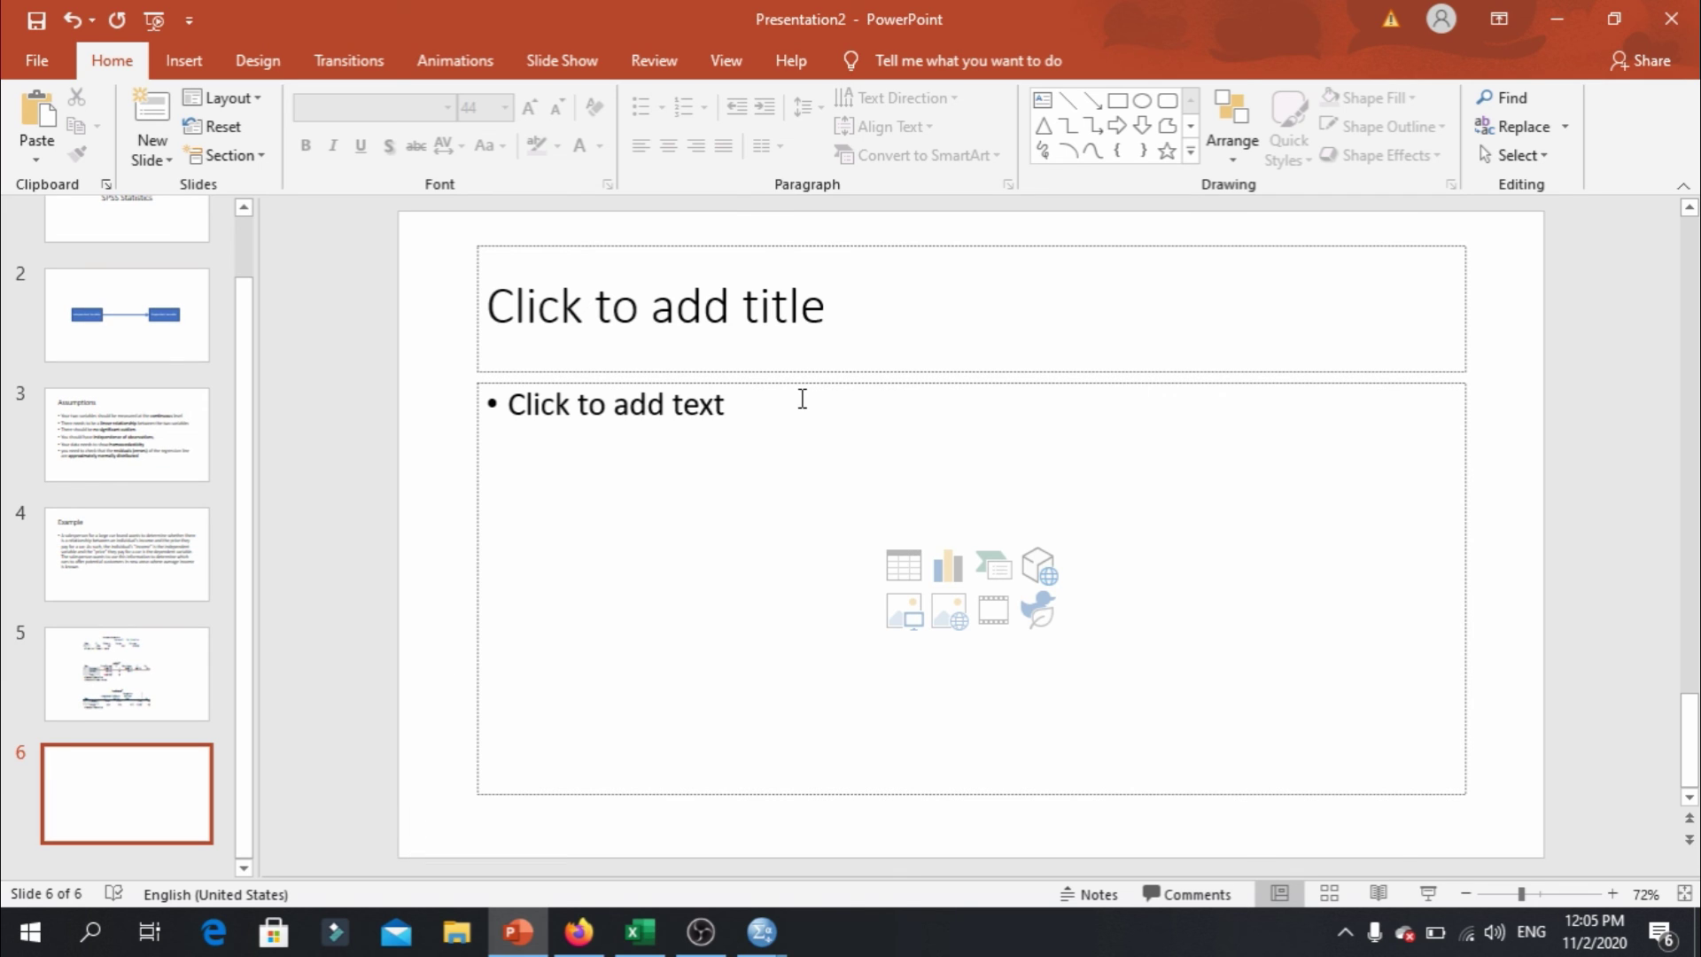
pyautogui.hotkey('ctrl', 'v')
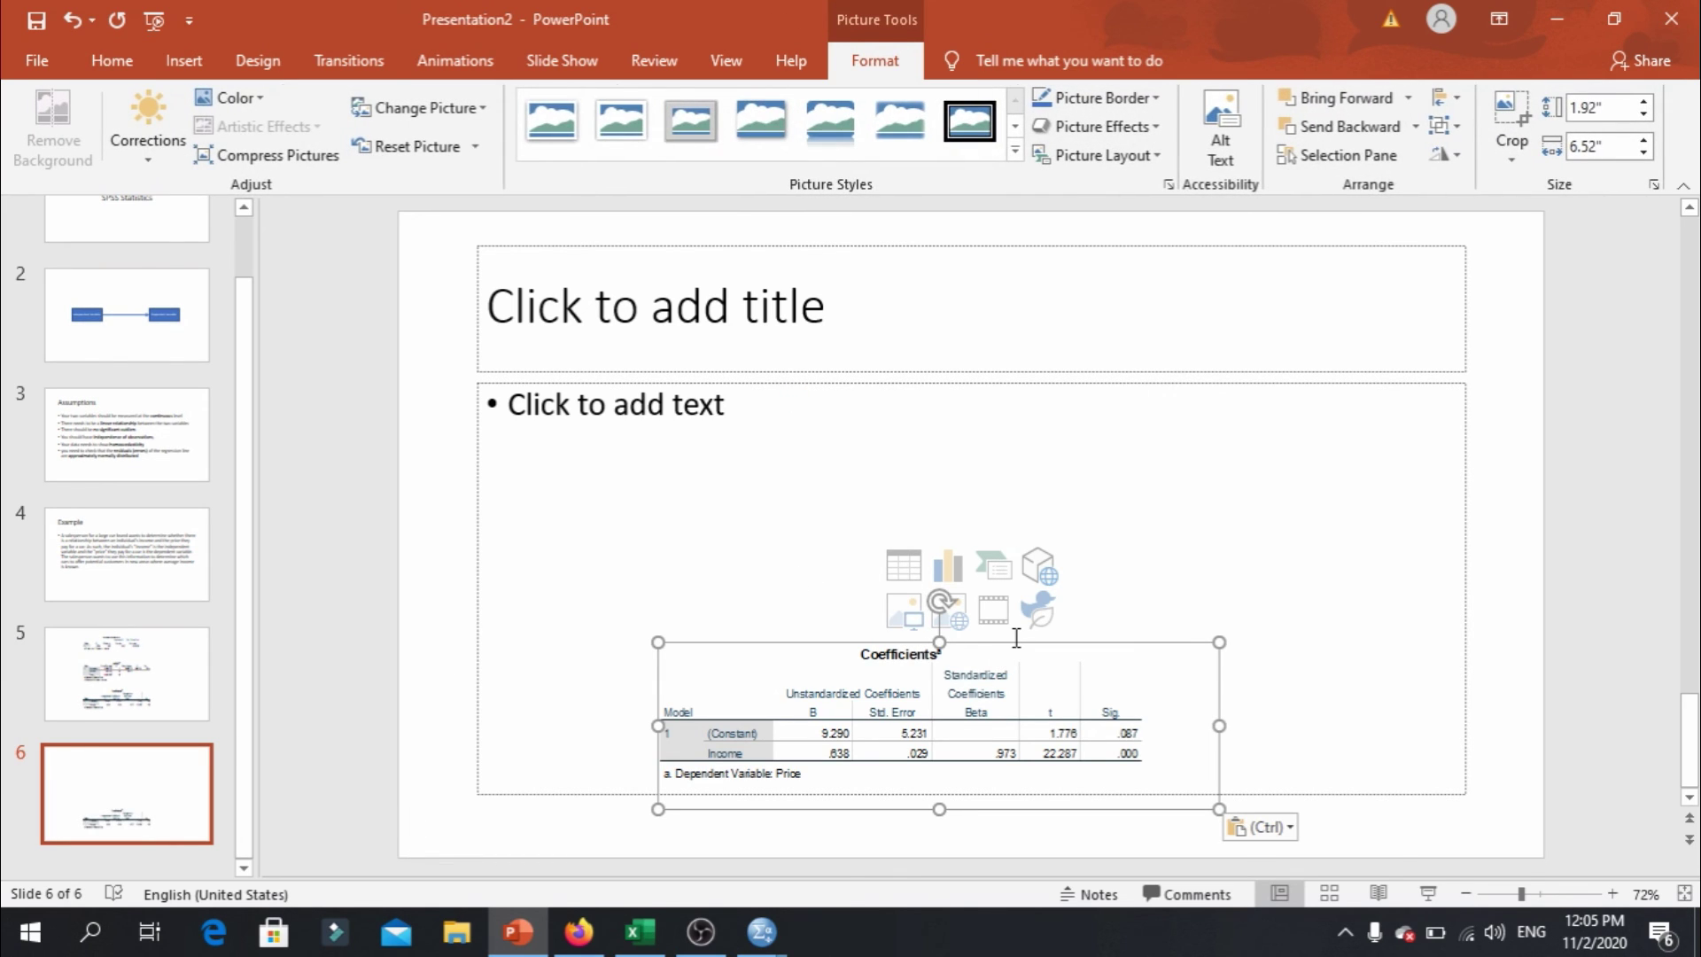
pyautogui.moveTo(1012, 644)
pyautogui.mouseDown()
pyautogui.moveTo(854, 349)
pyautogui.moveTo(896, 334)
pyautogui.mouseUp()
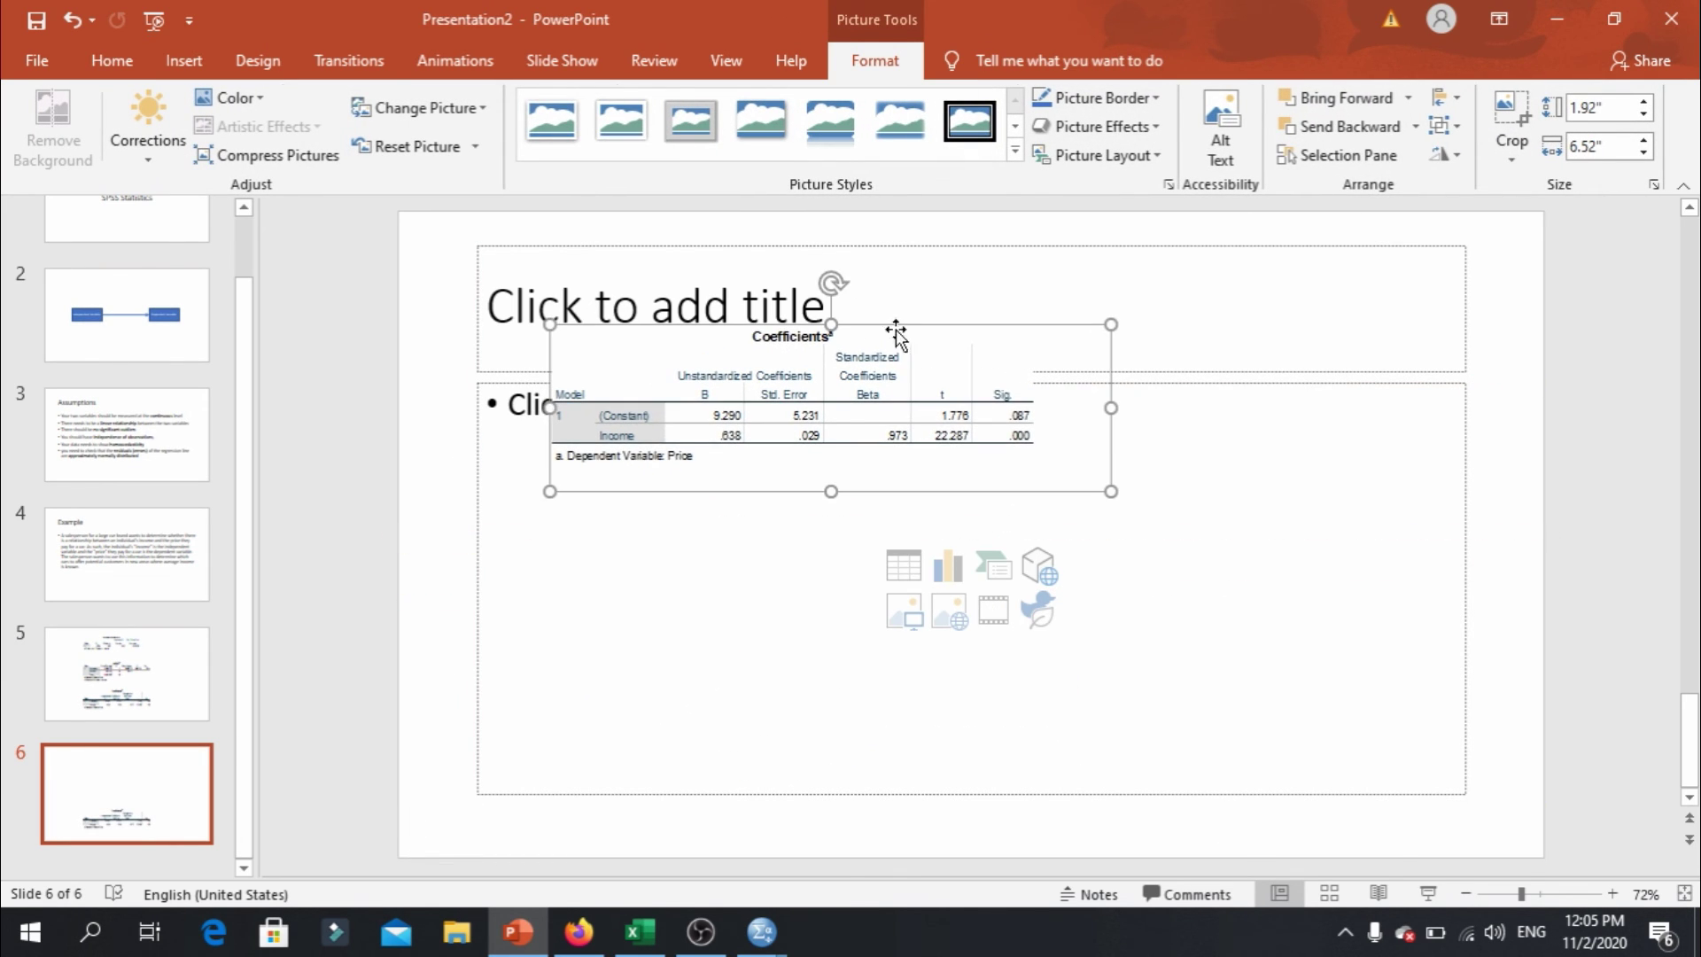
# Delete the empty content placeholder on slide 6 and move the title placeholder below the Coefficients table.
pyautogui.click(476, 564)
pyautogui.press('Delete')
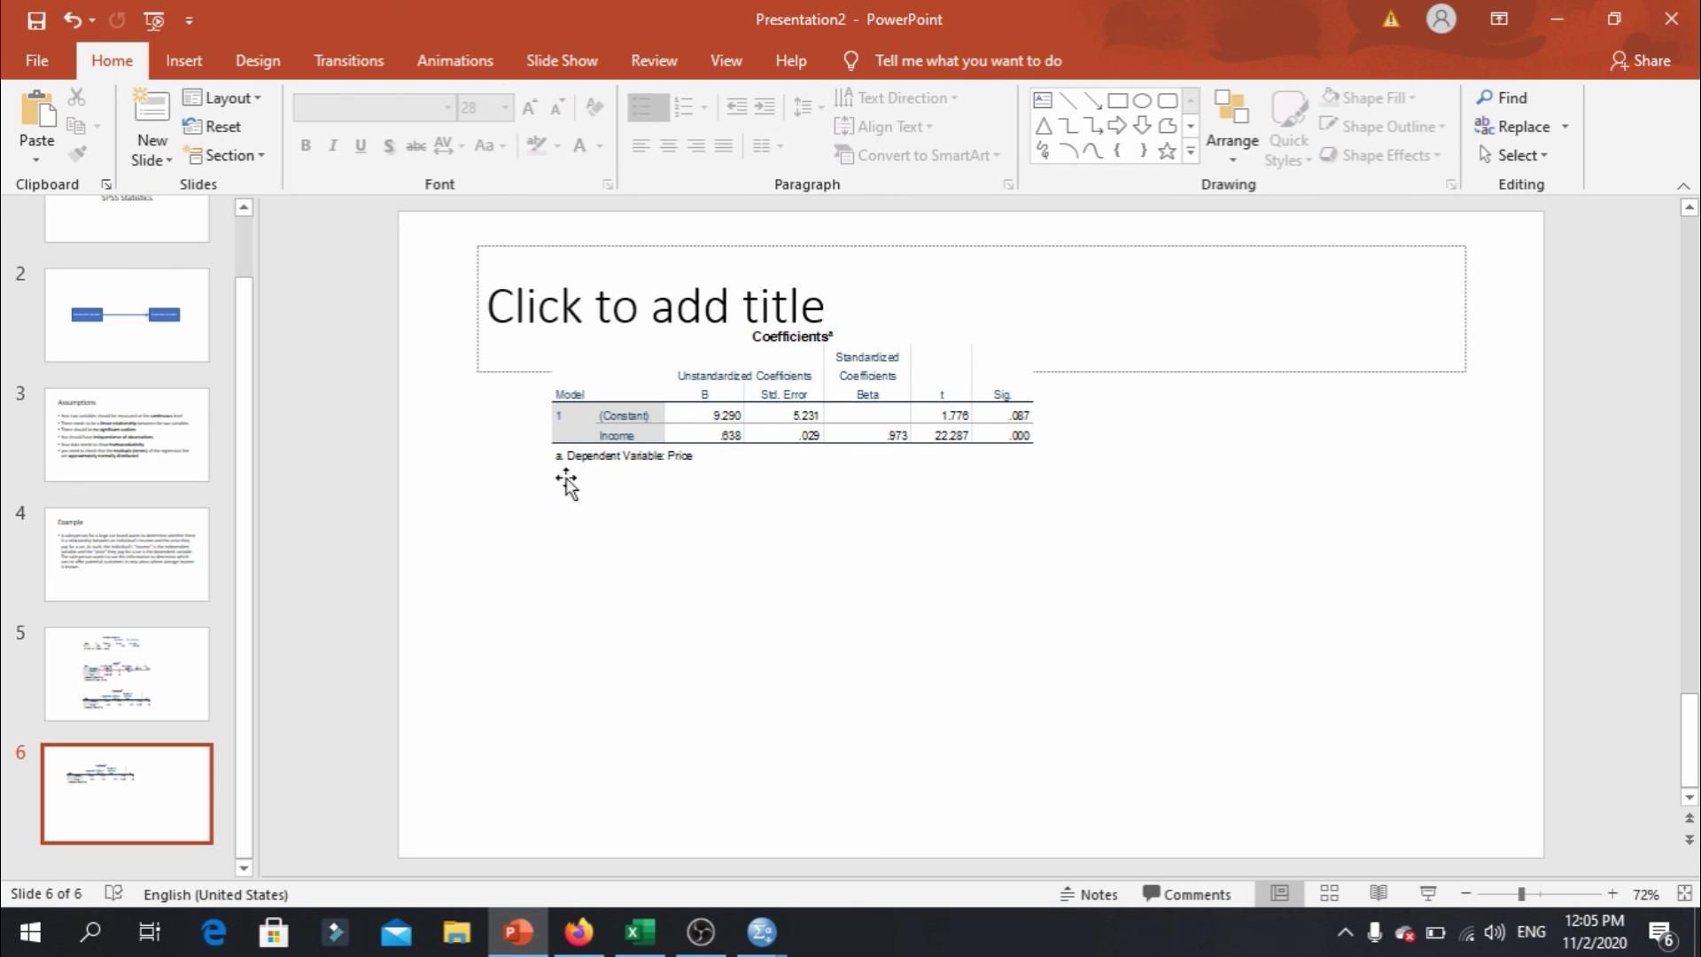
pyautogui.click(828, 247)
pyautogui.moveTo(828, 305); pyautogui.dragTo(869, 539)
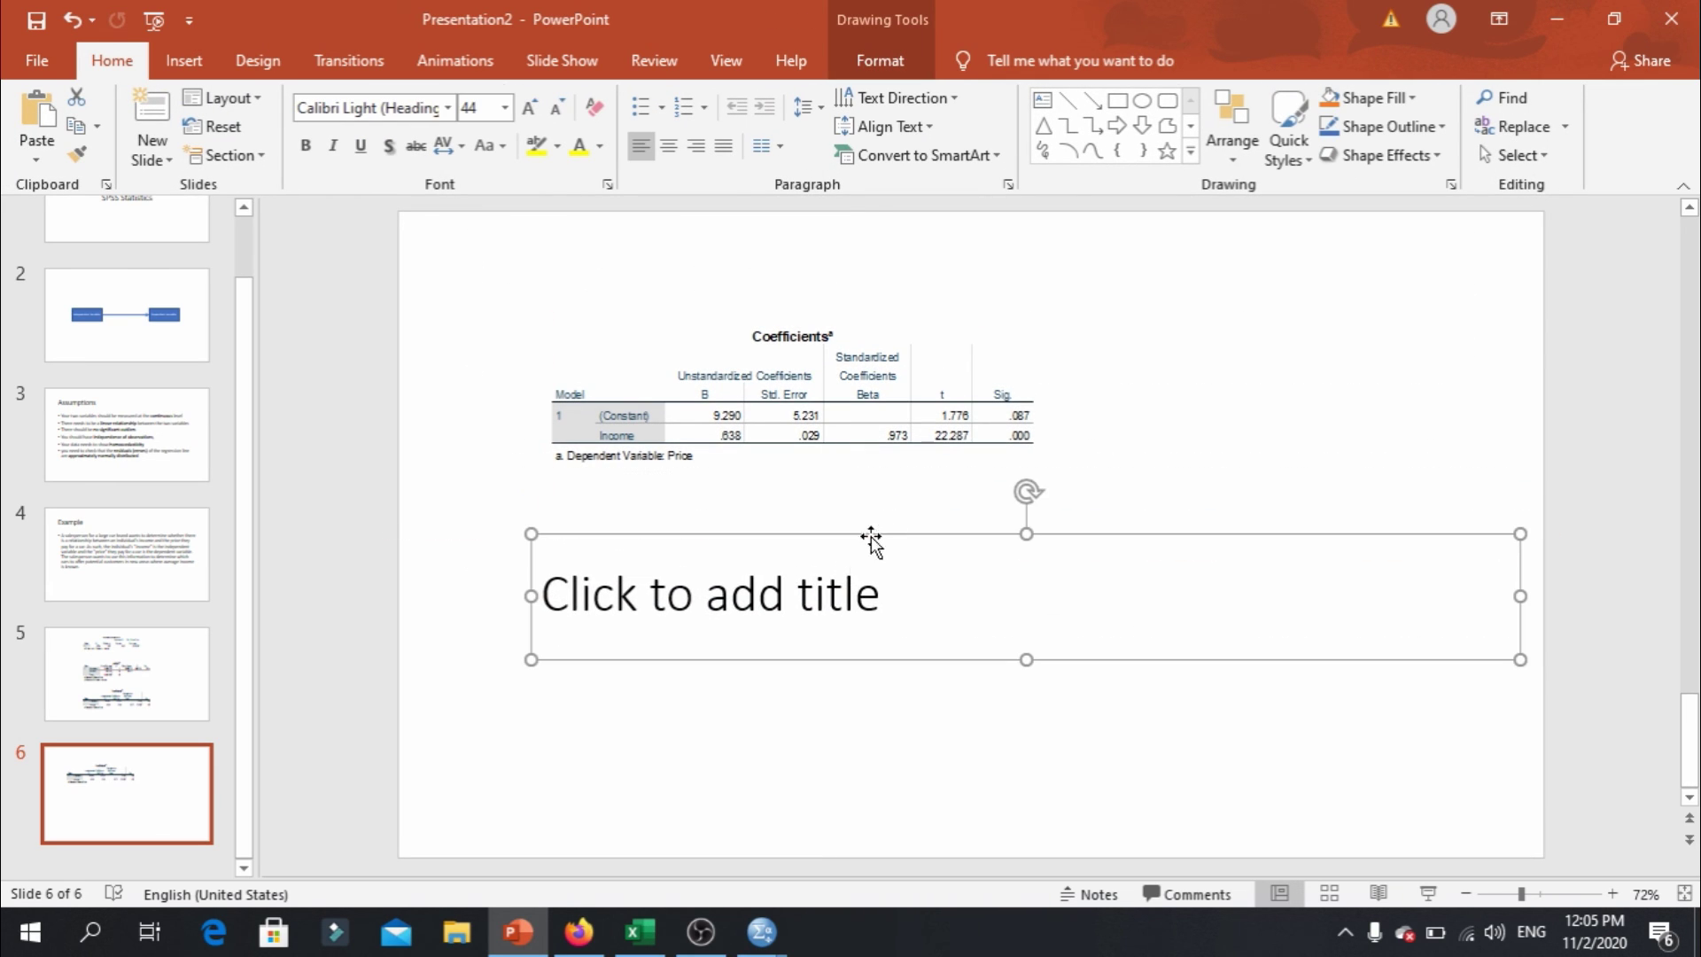
# Start the regression equation in slide 6's title placeholder with "Price =".
pyautogui.click(821, 615)
pyautogui.write('pr')
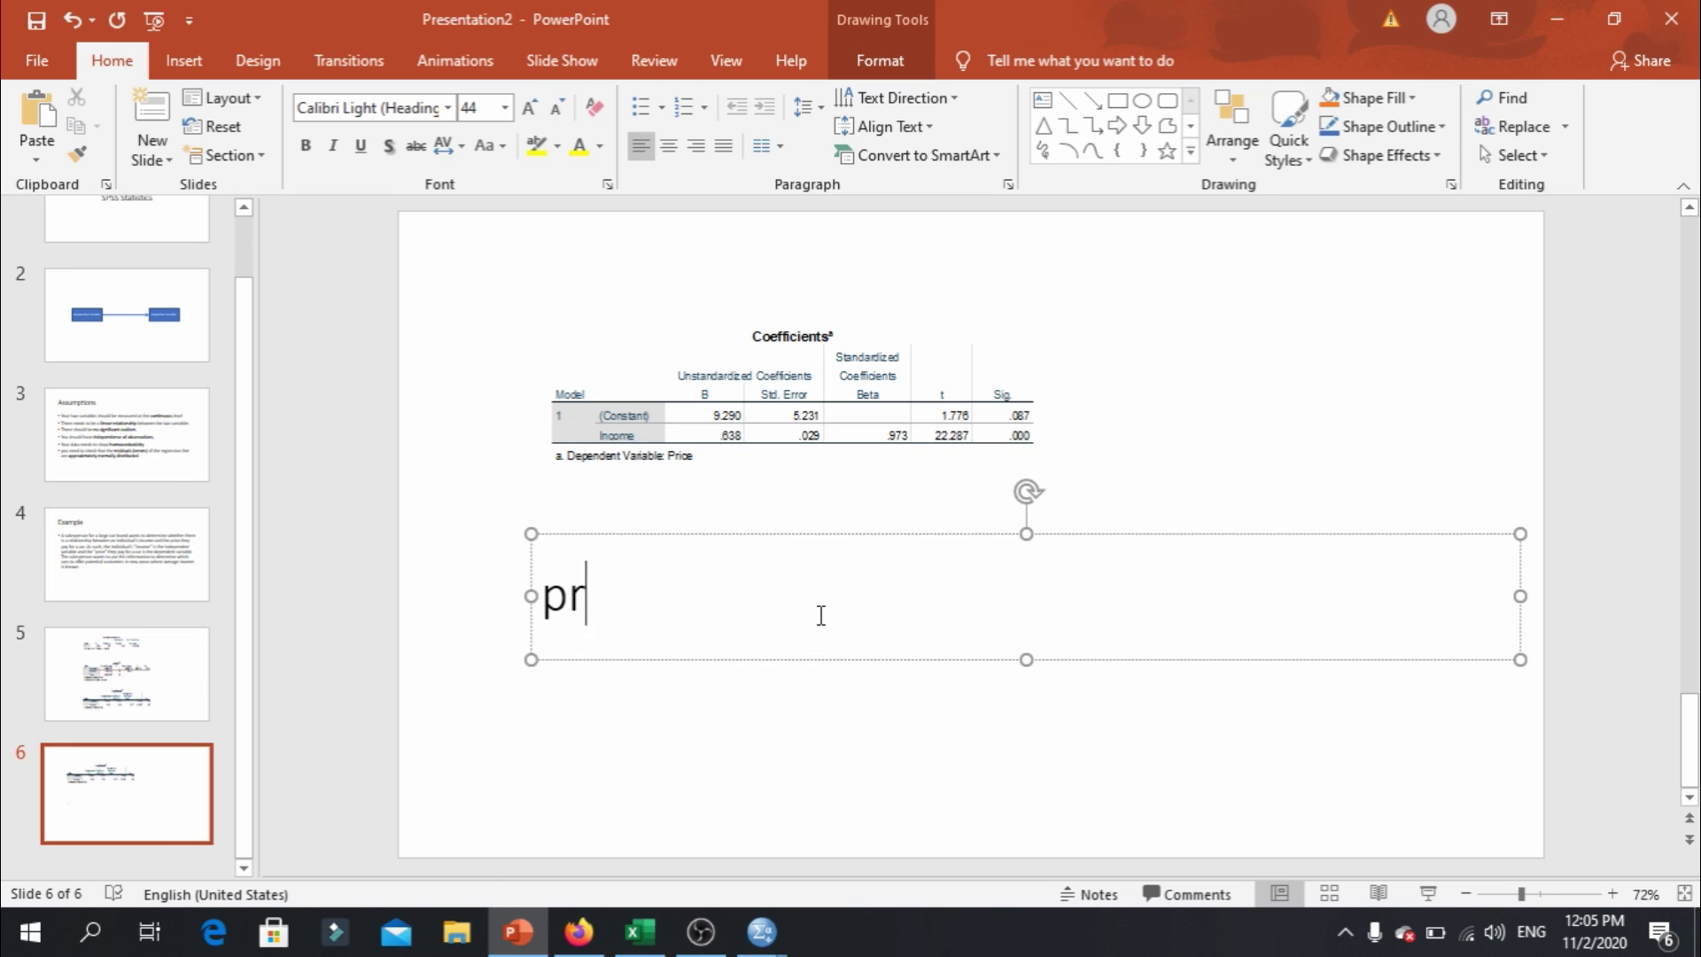
pyautogui.write('ice =')
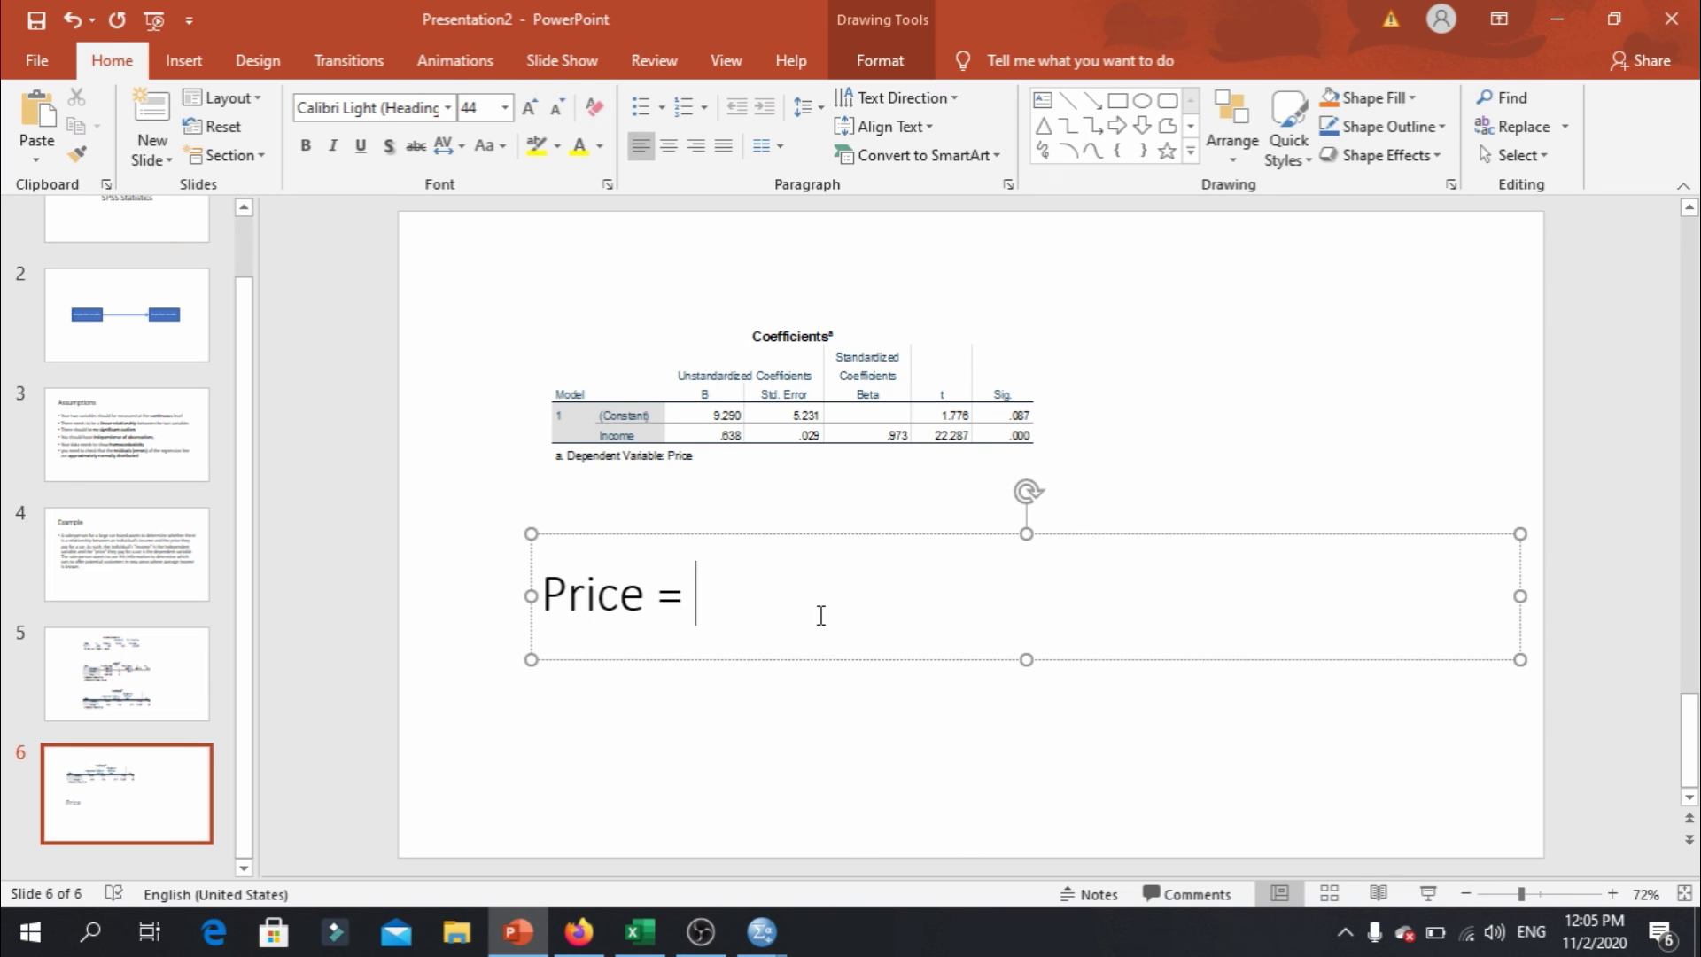